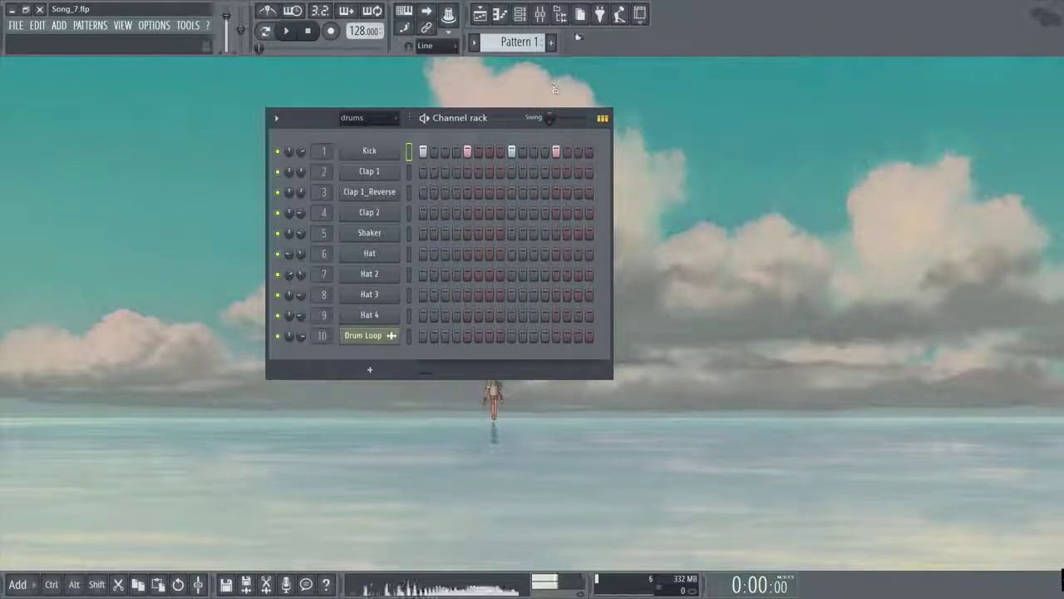
Show the browser to look at the 100BPM Loop sample among the audio clips, and hide the browser again
{"action": "left_click", "coordinate": [560, 15]}
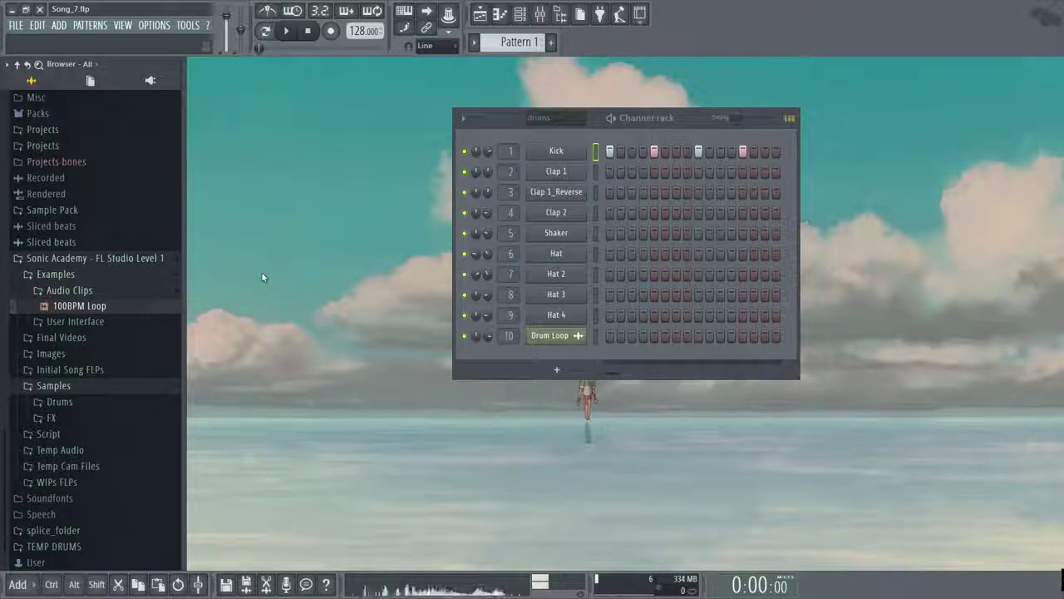
{"action": "left_click_drag", "start_coordinate": [70, 308], "coordinate": [287, 208]}
{"action": "left_click", "coordinate": [560, 17]}
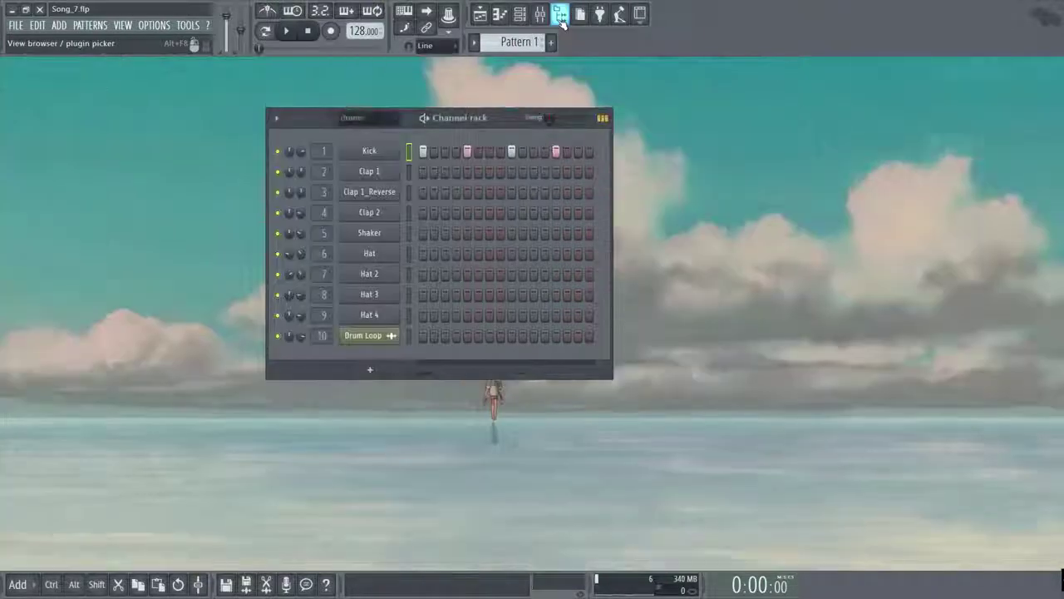
Open the Kick channel's settings, set its pitch range to 12 and try lowering the channel pitch to about -610 cents
{"action": "left_click", "coordinate": [370, 150]}
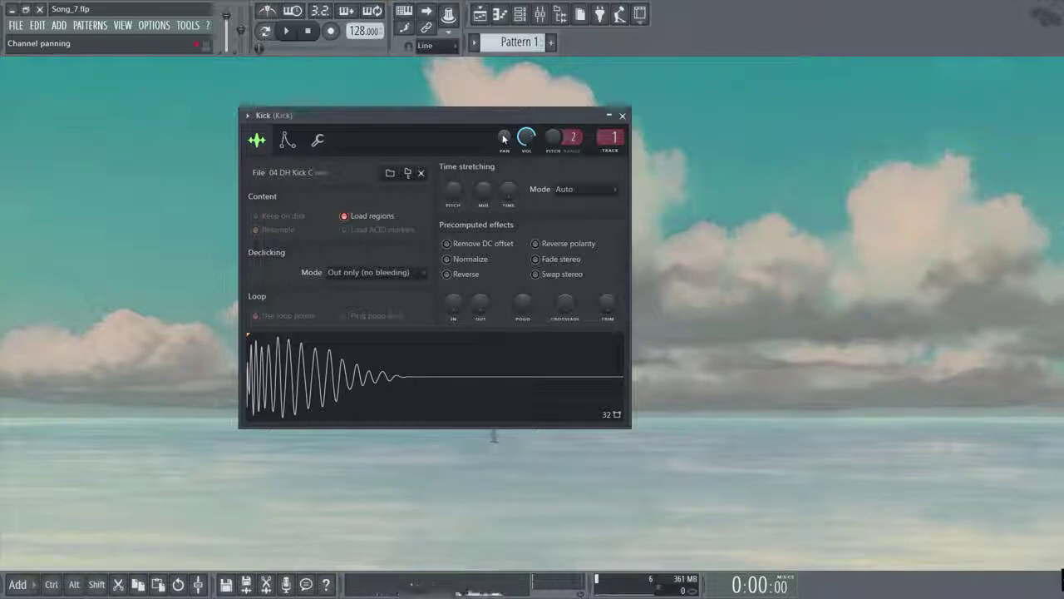
{"action": "mouse_move", "coordinate": [503, 139]}
{"action": "left_mouse_down"}
{"action": "mouse_move", "coordinate": [504, 151]}
{"action": "mouse_move", "coordinate": [504, 142]}
{"action": "left_mouse_up"}
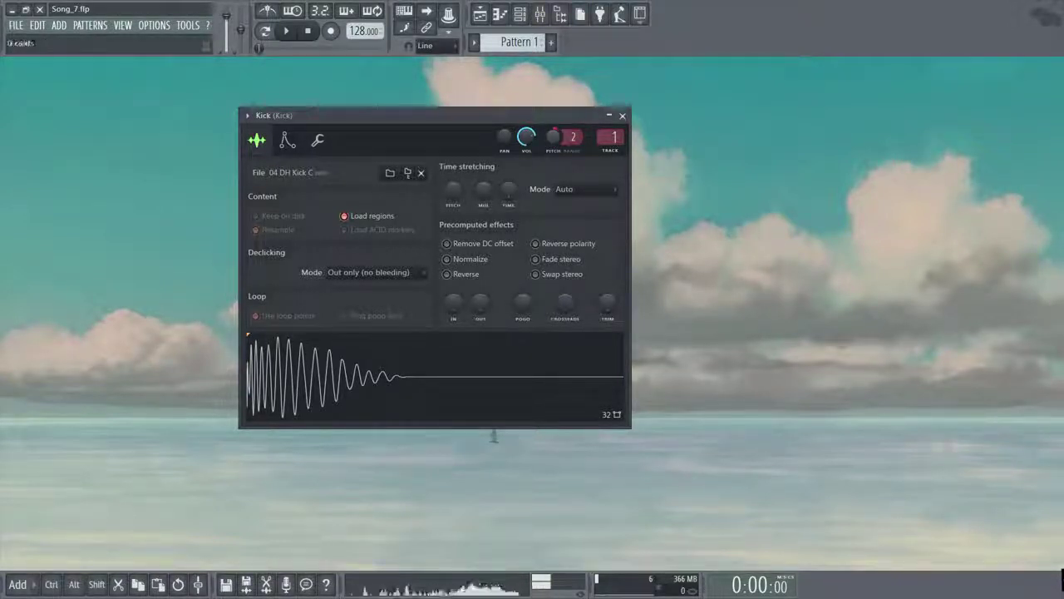
{"action": "left_click_drag", "start_coordinate": [573, 138], "coordinate": [572, 113]}
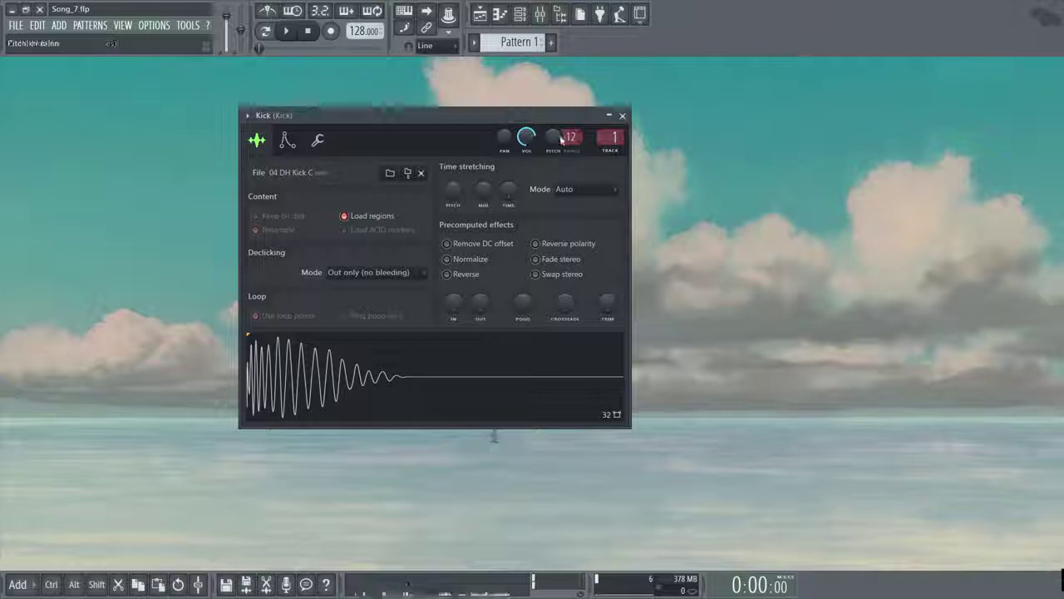
{"action": "left_click_drag", "start_coordinate": [561, 139], "coordinate": [561, 192]}
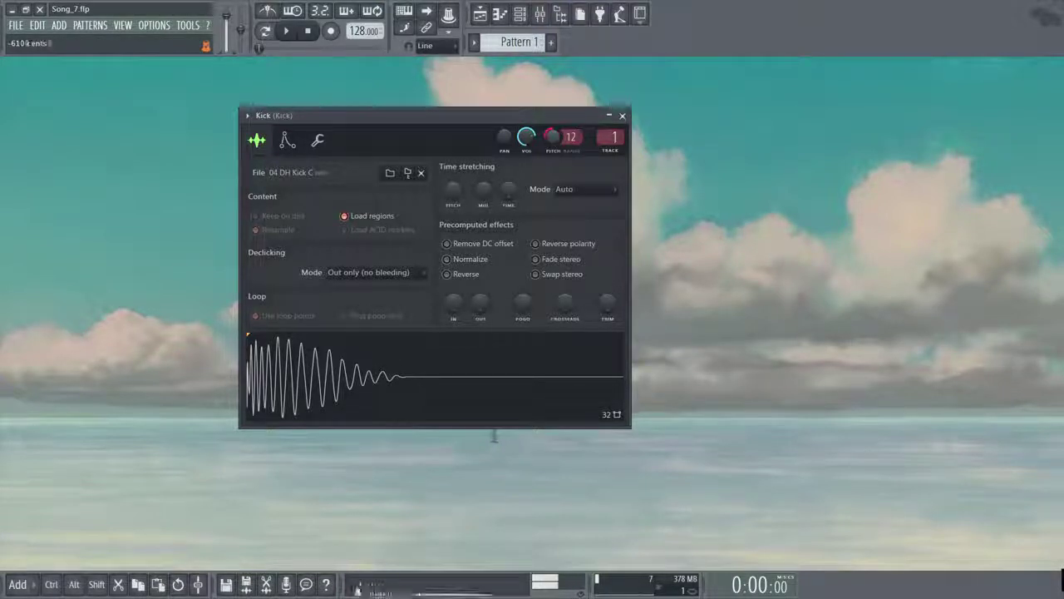
Reset the Kick channel's pitch and its pitch range to their defaults
{"action": "right_click", "coordinate": [560, 138]}
{"action": "left_click", "coordinate": [568, 143]}
{"action": "right_click", "coordinate": [569, 139]}
{"action": "left_click", "coordinate": [578, 145]}
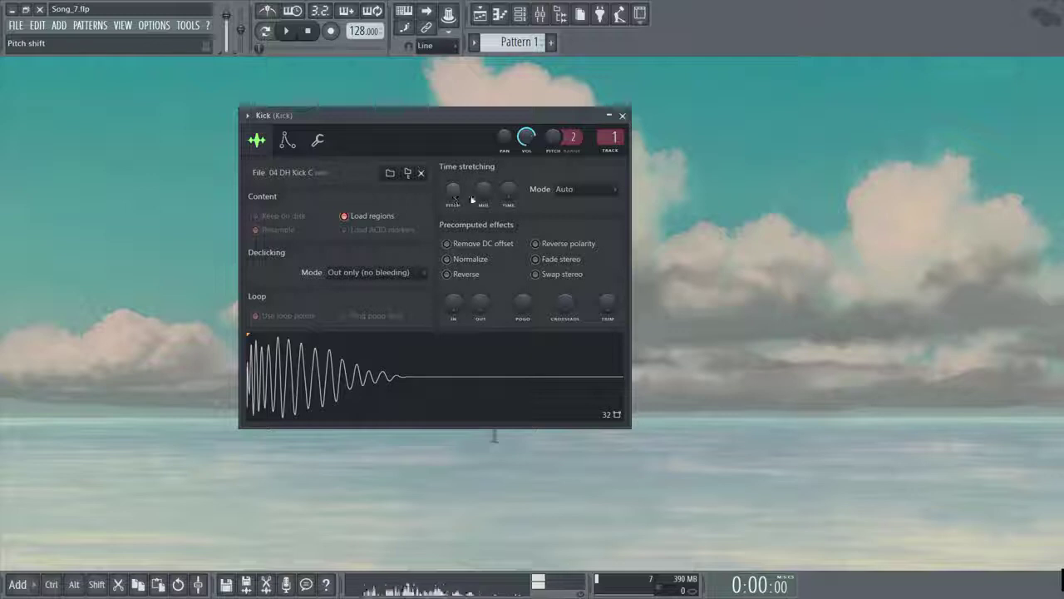
Try raising and lowering the time-stretching pitch of the Kick sample, and reset it to its default
{"action": "left_click_drag", "start_coordinate": [454, 190], "coordinate": [454, 170]}
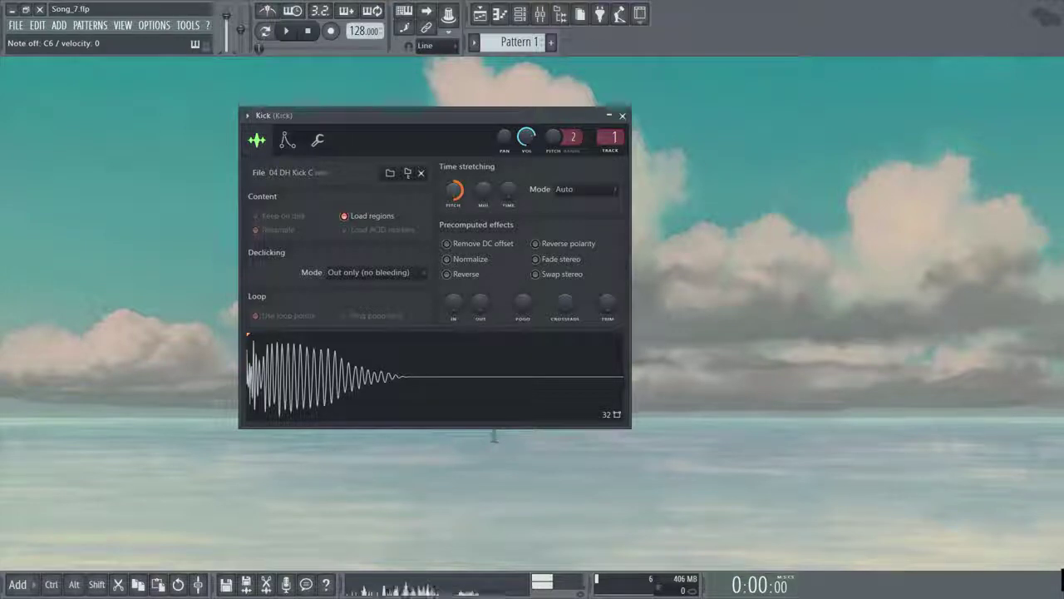
{"action": "left_click_drag", "start_coordinate": [454, 190], "coordinate": [454, 226]}
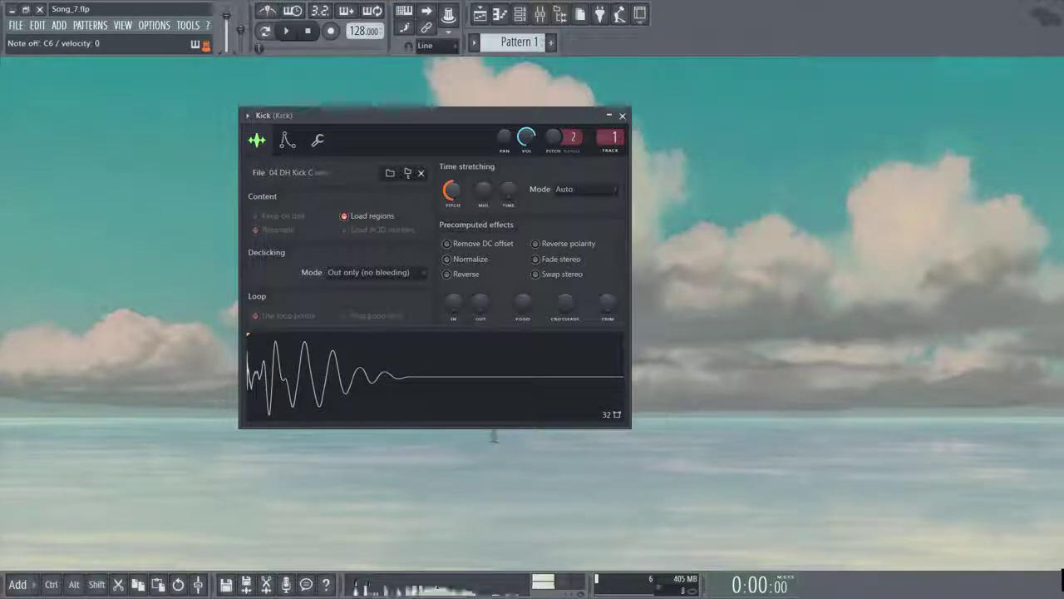
{"action": "right_click", "coordinate": [457, 194]}
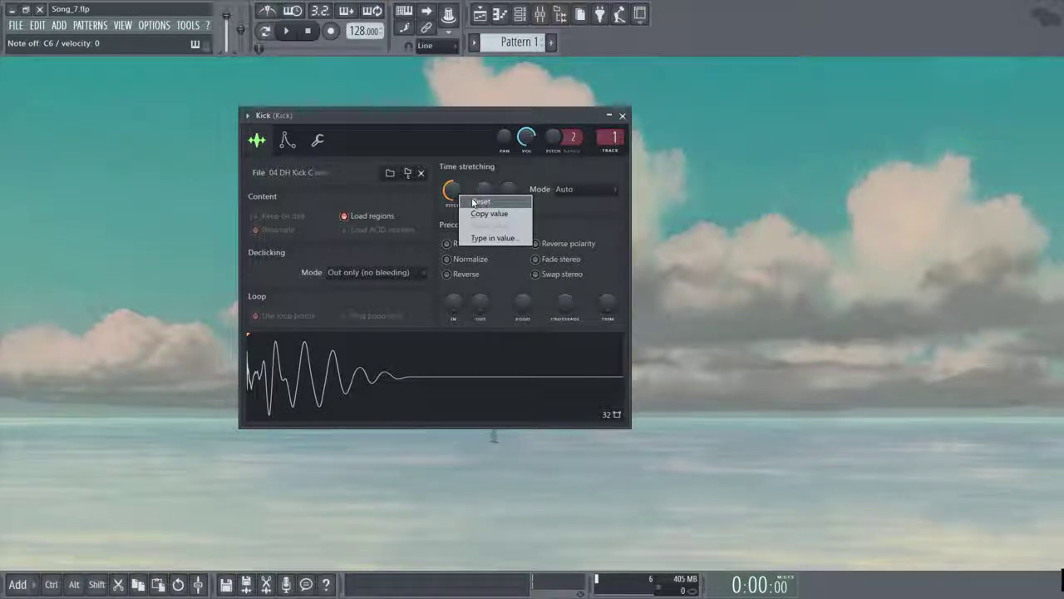
{"action": "left_click", "coordinate": [473, 202]}
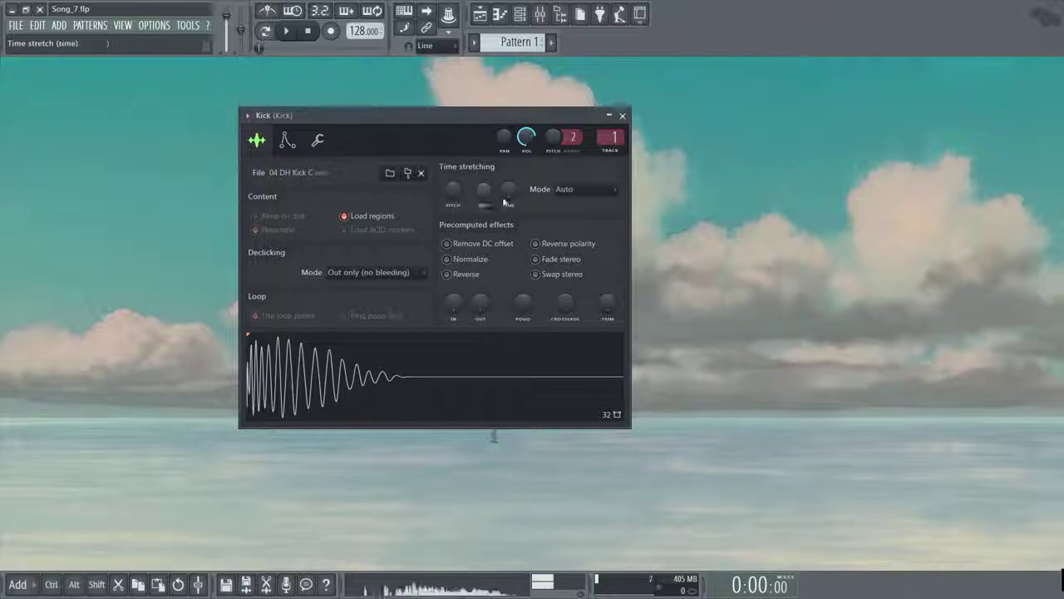
Try a higher time-stretching multiplier on the Kick sample, reset it, and look through the stretching modes, keeping Auto
{"action": "left_click_drag", "start_coordinate": [478, 202], "coordinate": [479, 173]}
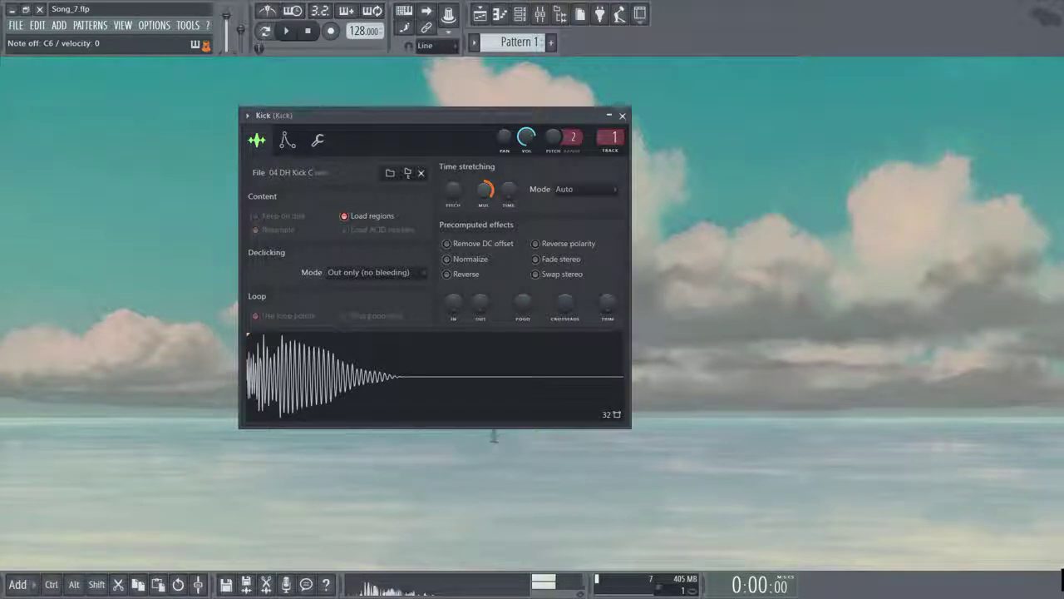
{"action": "right_click", "coordinate": [499, 200]}
{"action": "left_click", "coordinate": [508, 199]}
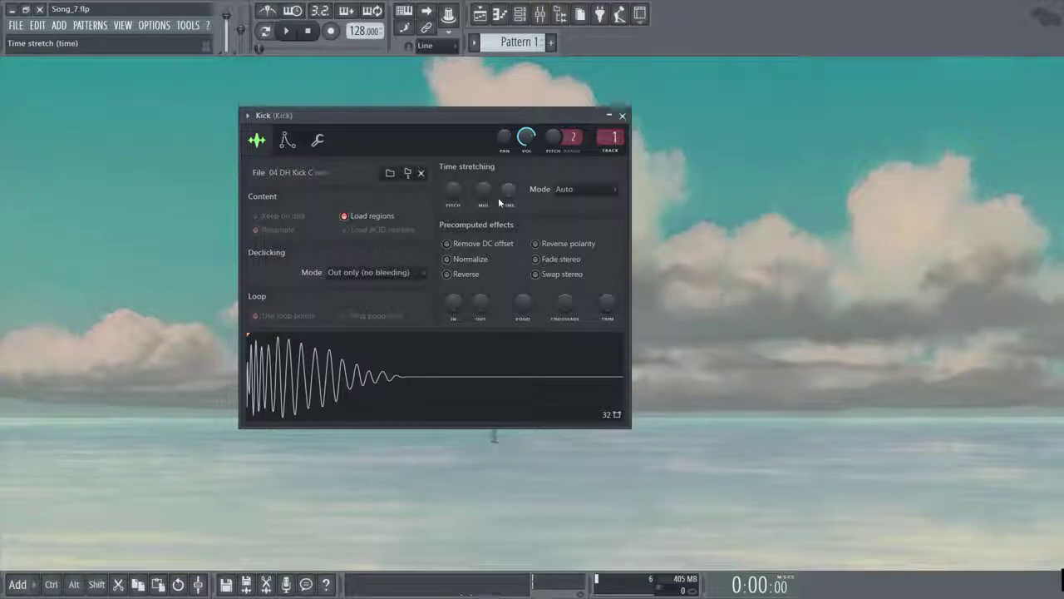
{"action": "left_click", "coordinate": [597, 189]}
{"action": "left_click", "coordinate": [598, 189]}
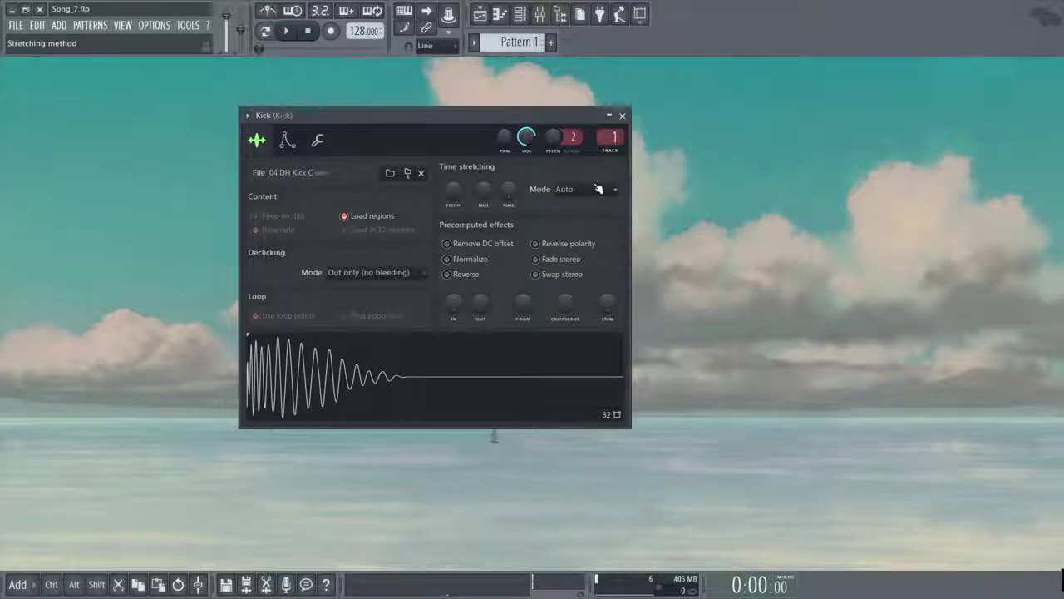
Try the Reverse and Normalize precomputed effects on the Kick sample, turning each one off again
{"action": "left_click", "coordinate": [470, 279]}
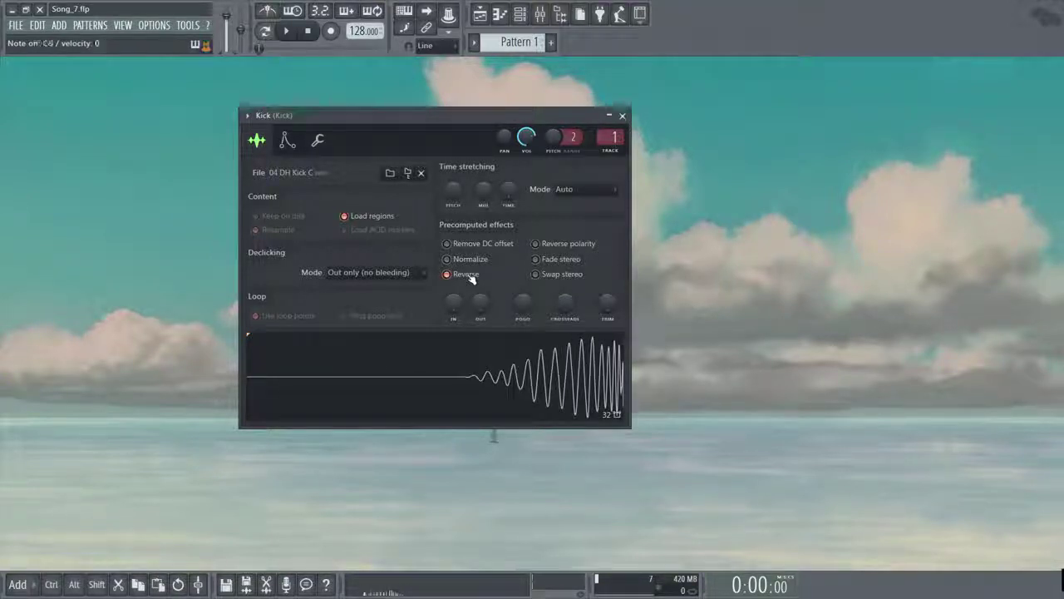
{"action": "left_click", "coordinate": [470, 278]}
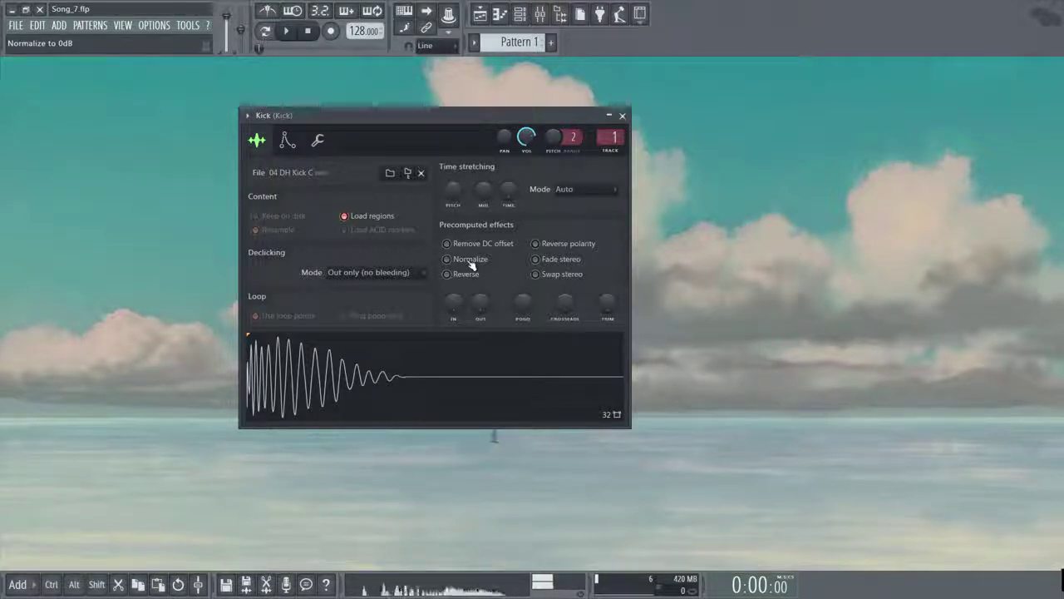
{"action": "left_click", "coordinate": [471, 262]}
{"action": "left_click", "coordinate": [470, 262]}
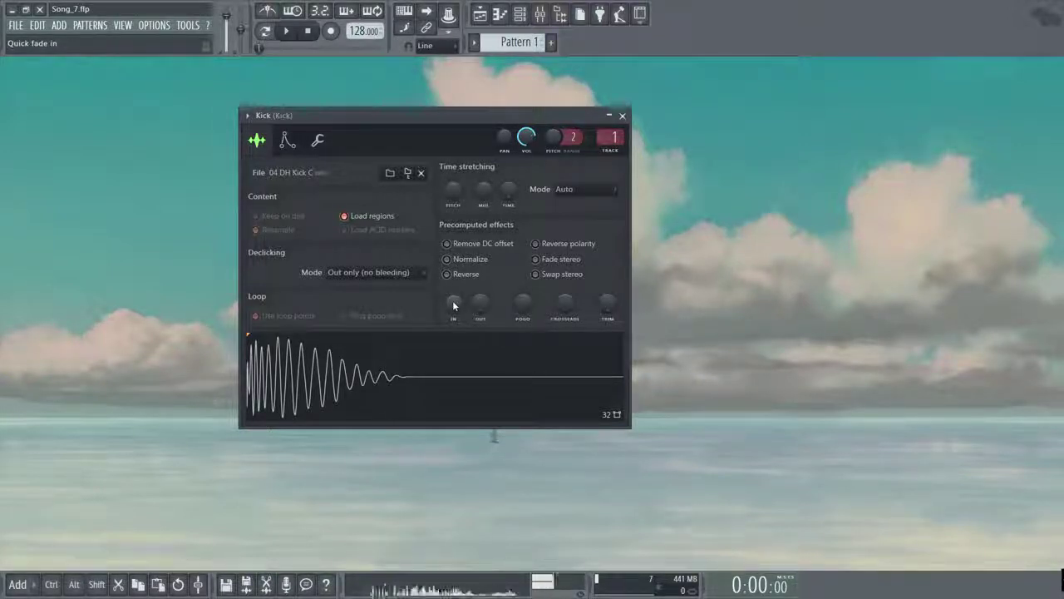
Try the fade-in and a full loop crossfade on the Kick sample, and return the crossfade to zero
{"action": "left_click_drag", "start_coordinate": [453, 306], "coordinate": [481, 306]}
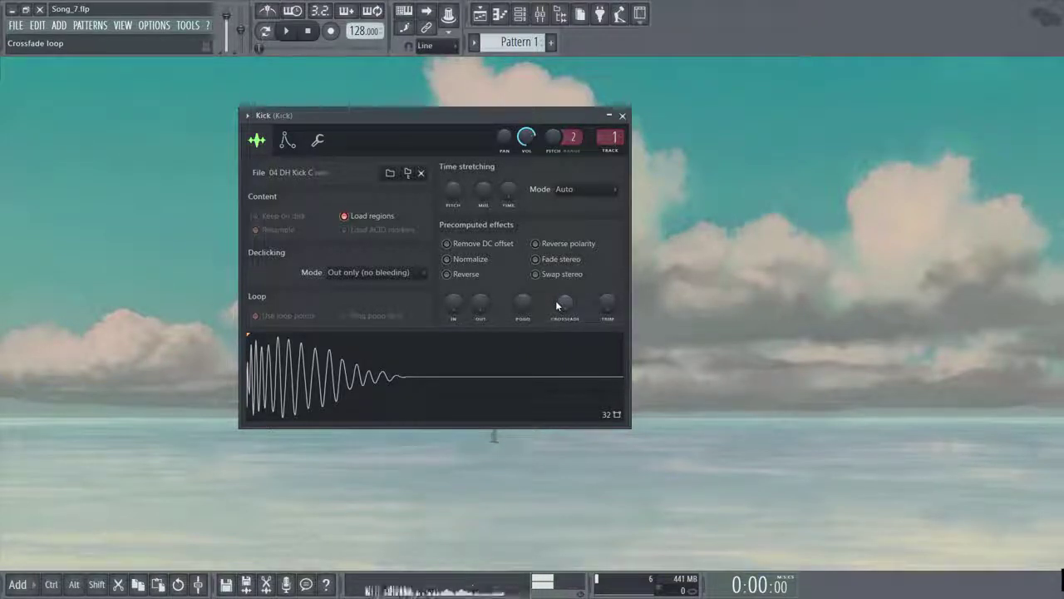
{"action": "left_click_drag", "start_coordinate": [557, 306], "coordinate": [557, 248]}
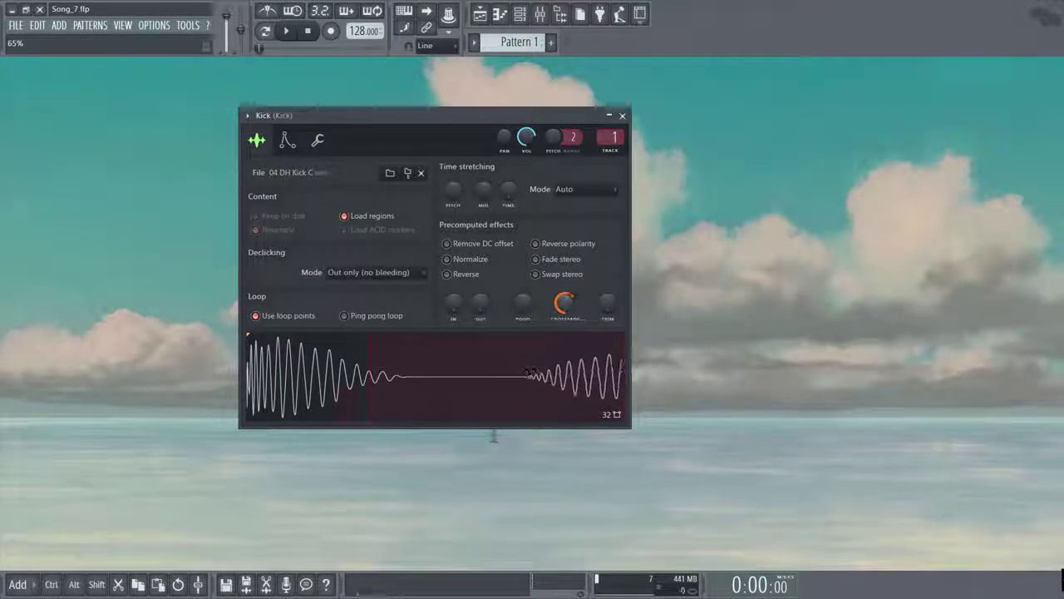
{"action": "left_click_drag", "start_coordinate": [564, 309], "coordinate": [564, 246]}
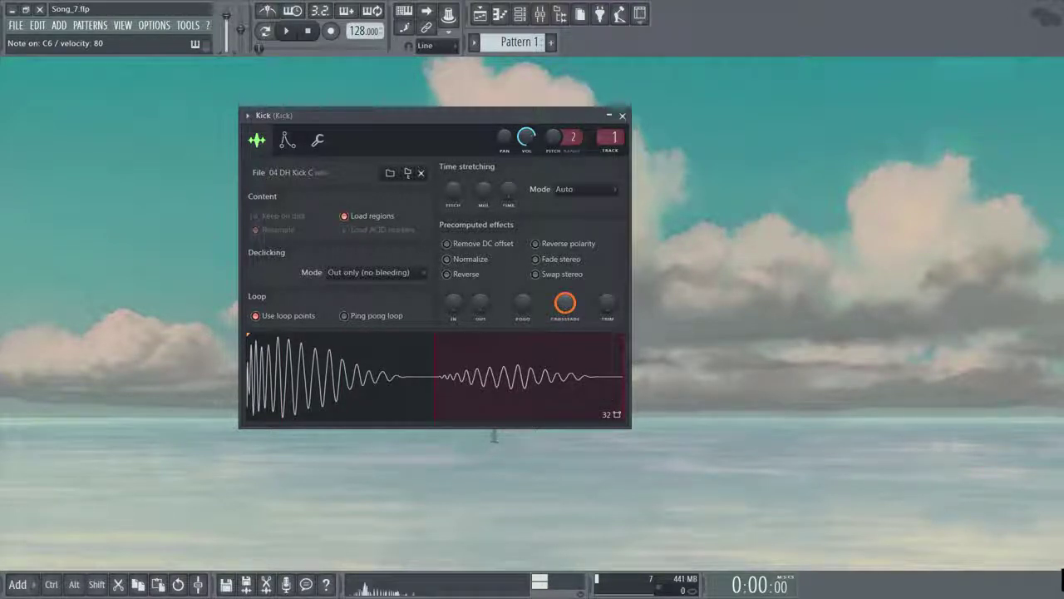
{"action": "left_click_drag", "start_coordinate": [565, 305], "coordinate": [565, 374]}
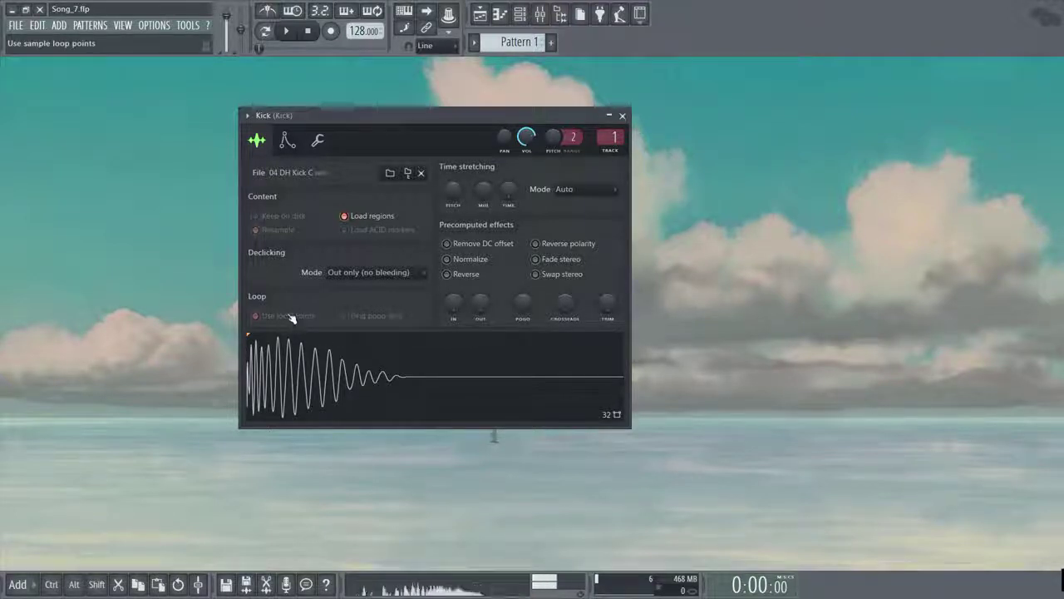
Audition the Kick sample from its waveform display
{"action": "left_click", "coordinate": [407, 362]}
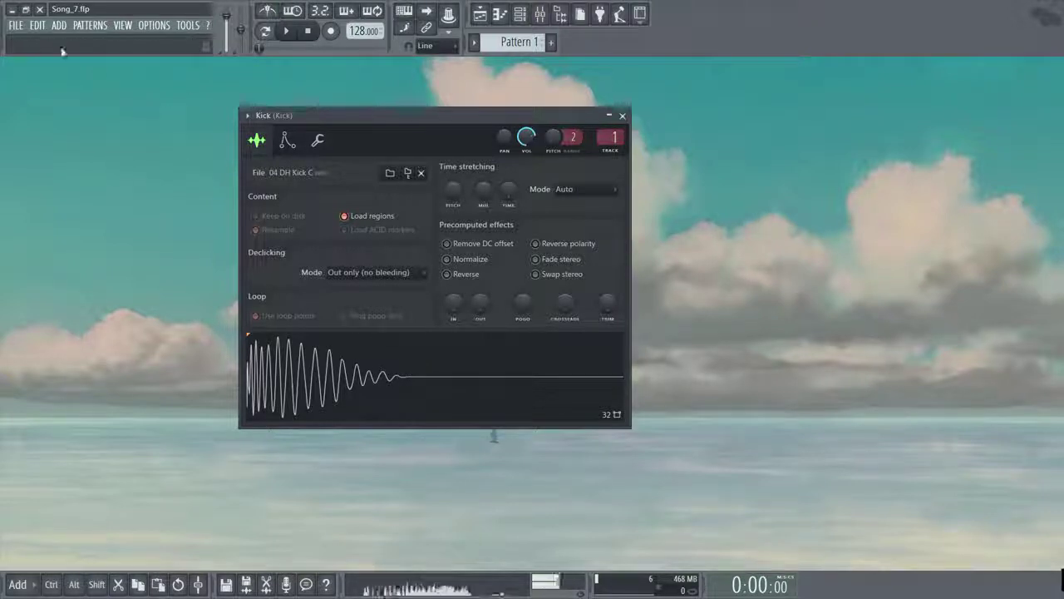
{"action": "left_click", "coordinate": [372, 381]}
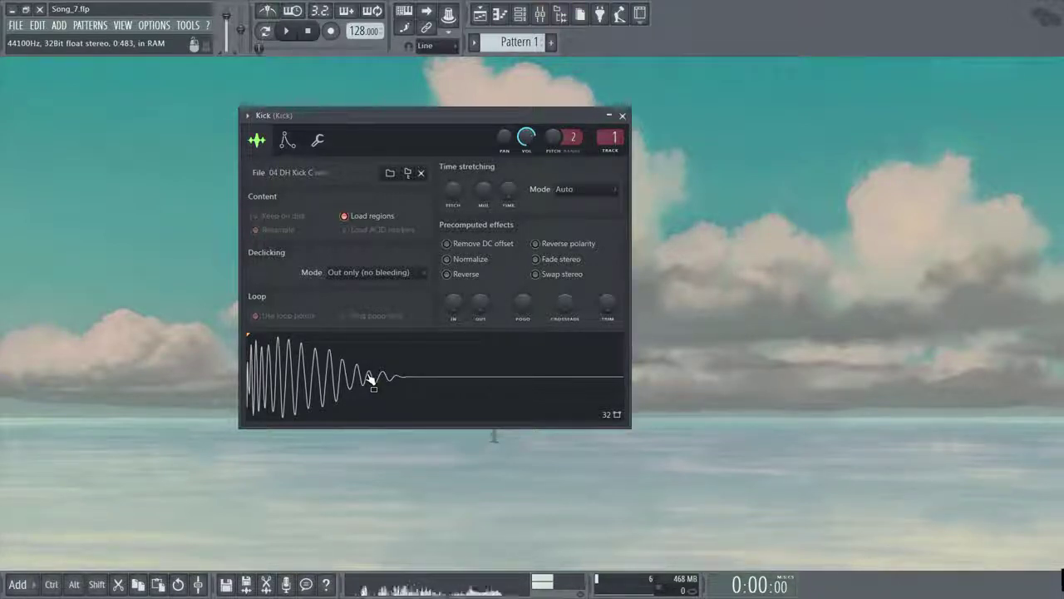
{"action": "left_click", "coordinate": [372, 380]}
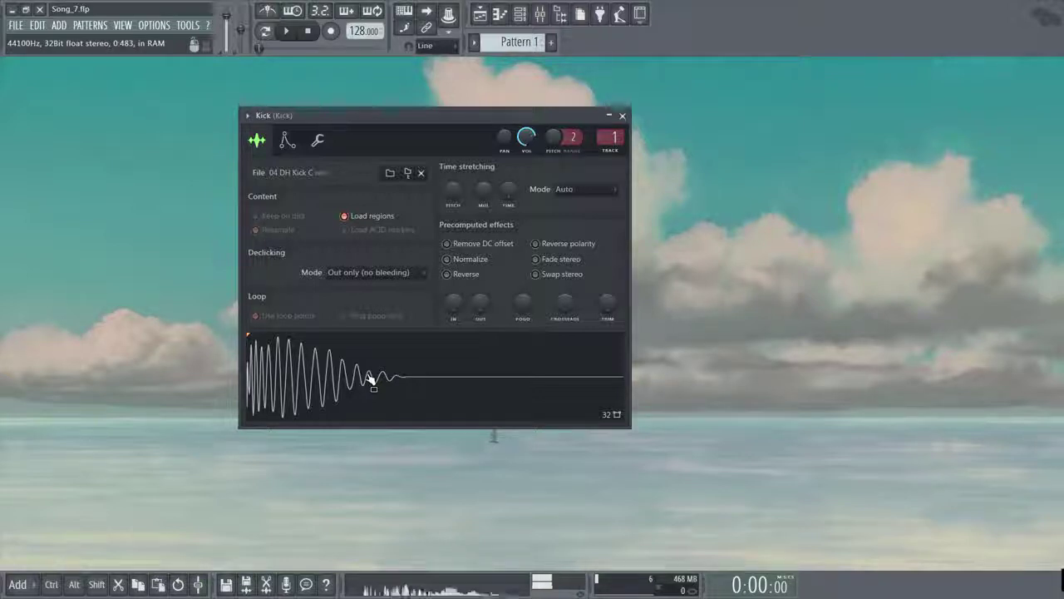
View the Kick sample in spectrum view and return to the waveform view
{"action": "right_click", "coordinate": [369, 376]}
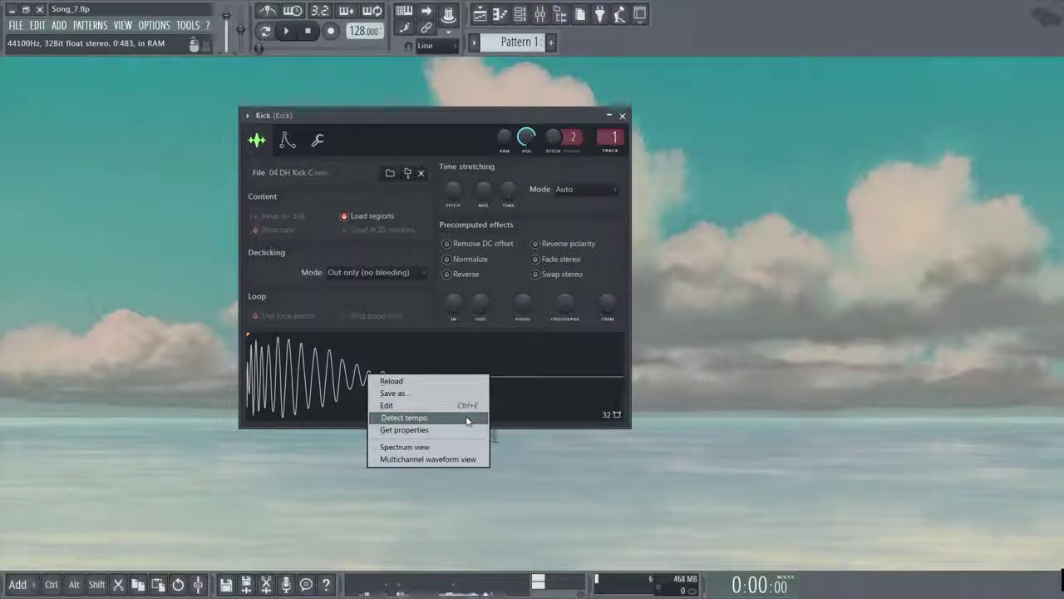
{"action": "left_click", "coordinate": [426, 447]}
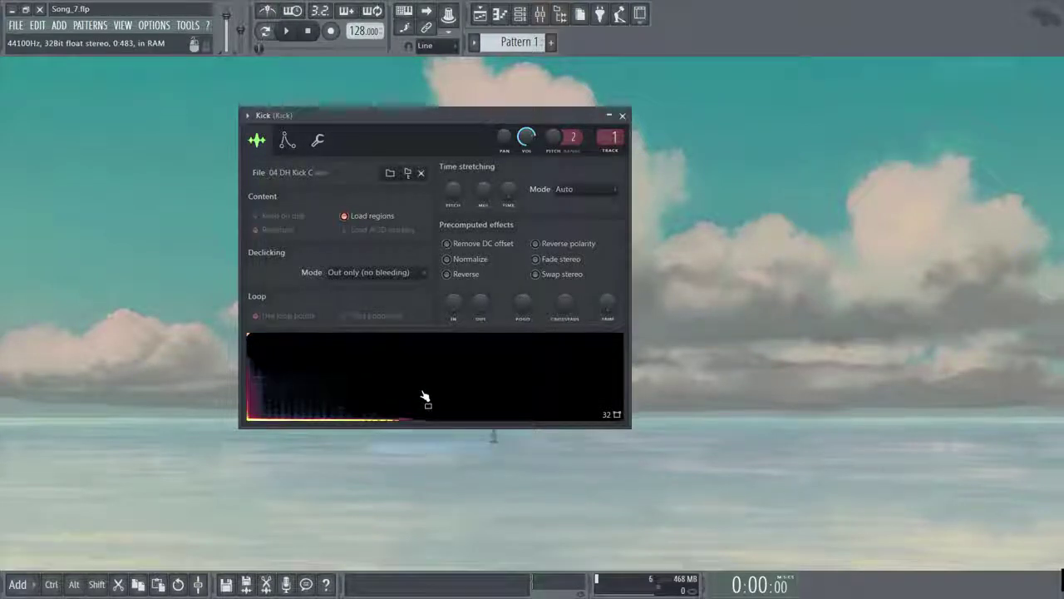
{"action": "right_click", "coordinate": [424, 397]}
{"action": "left_click", "coordinate": [440, 464]}
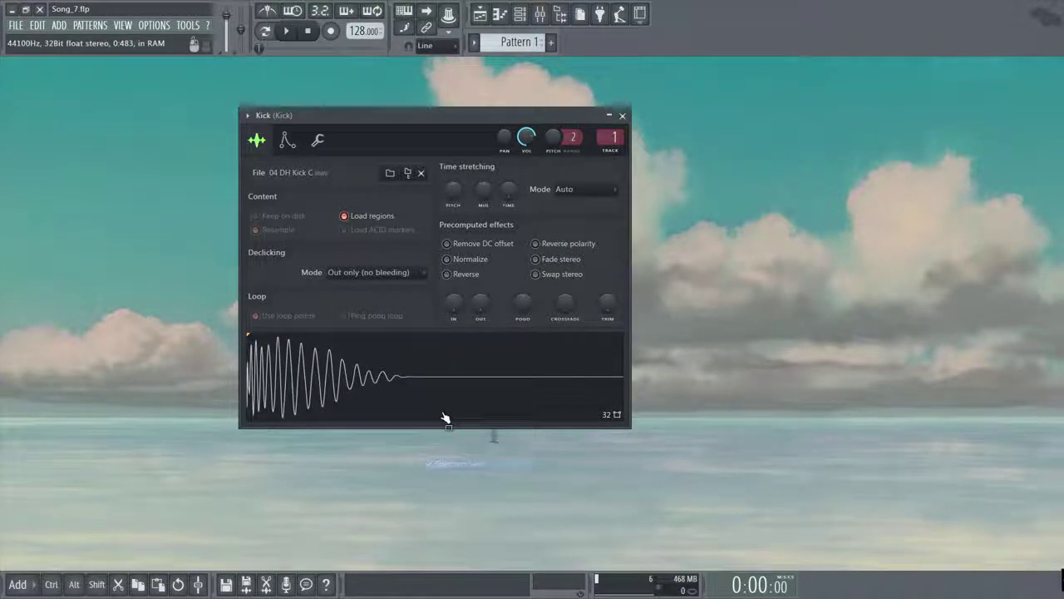
View the Kick sample as a multichannel waveform, restore the single waveform, and close the Kick channel's settings
{"action": "right_click", "coordinate": [442, 416]}
{"action": "left_click", "coordinate": [462, 497]}
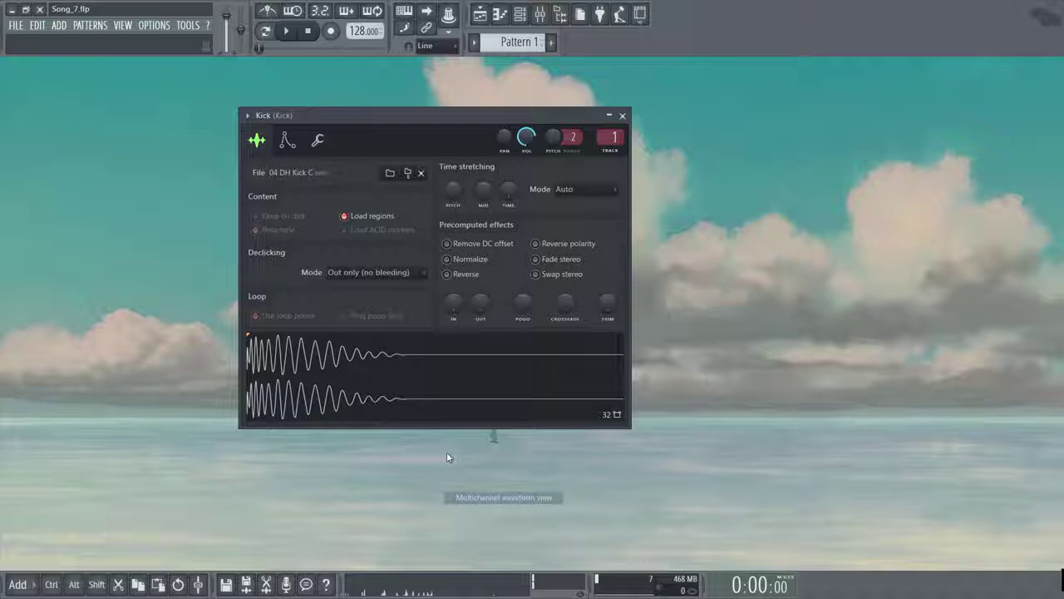
{"action": "right_click", "coordinate": [432, 389]}
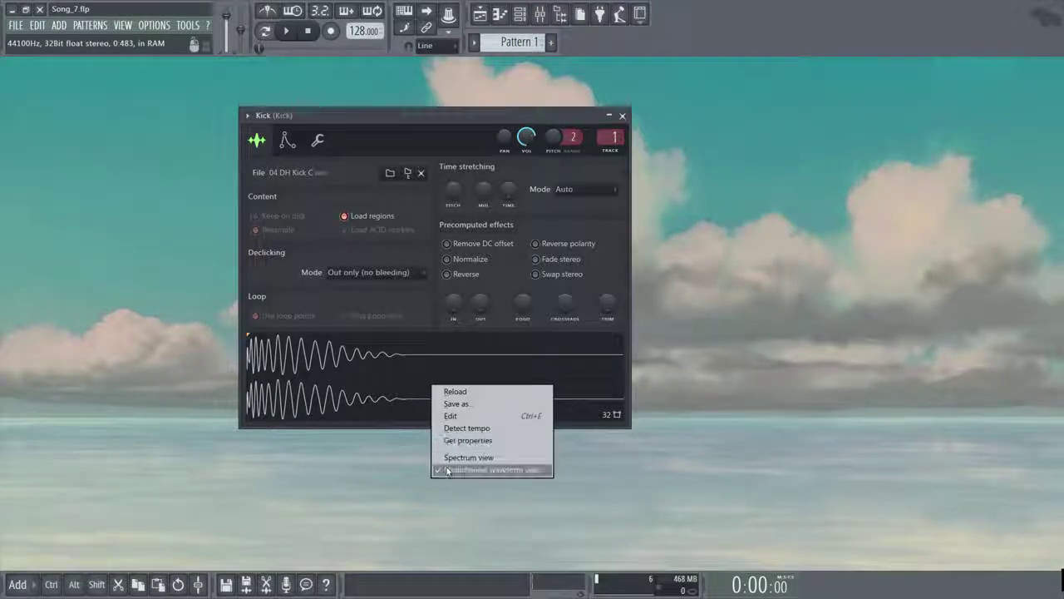
{"action": "left_click", "coordinate": [447, 471]}
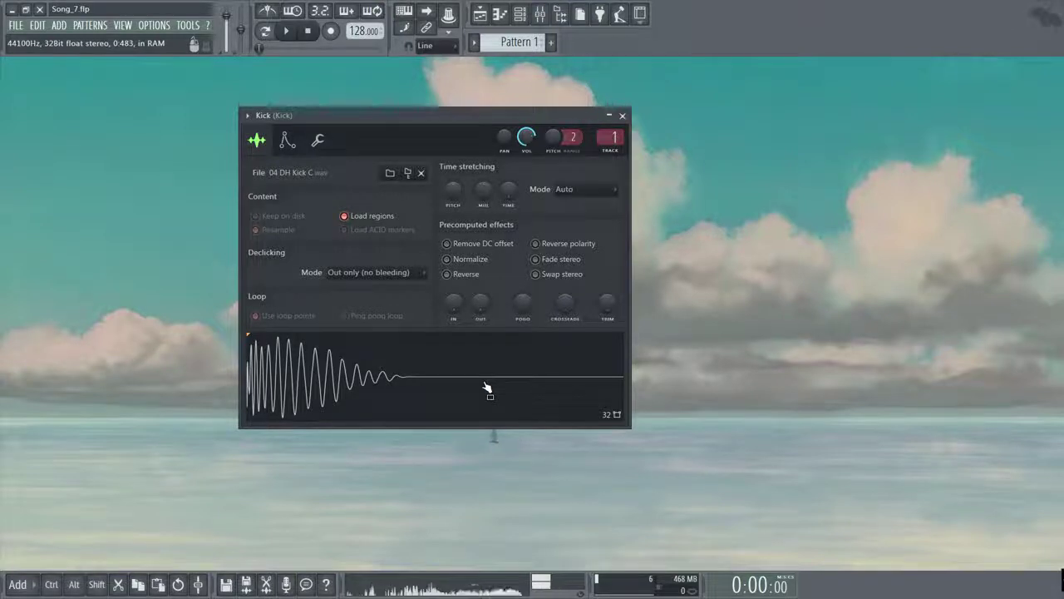
{"action": "key", "text": "Escape"}
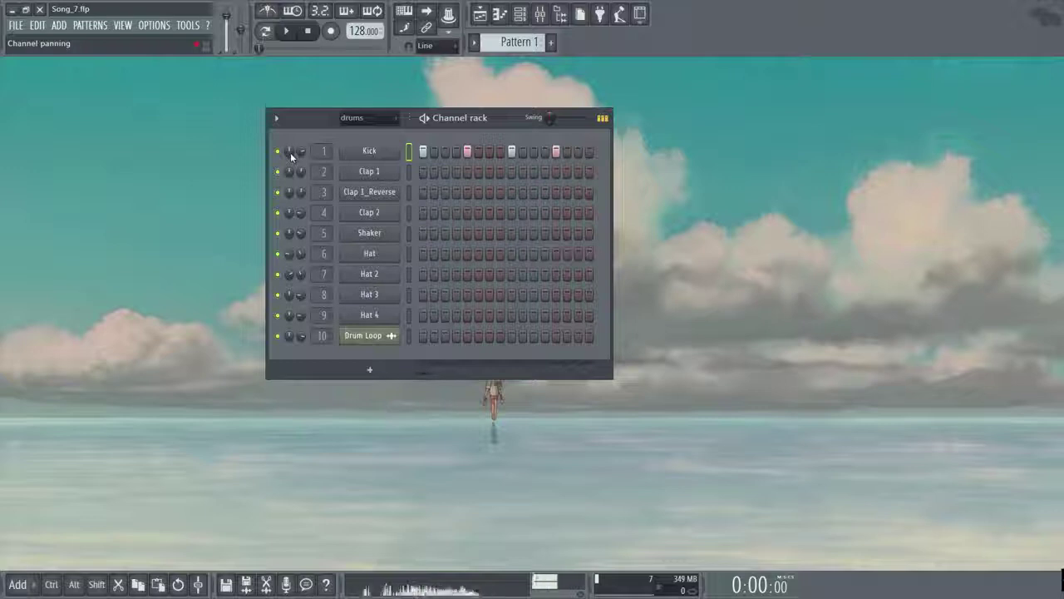
Try the Kick channel's panning and volume in the channel rack, reset the volume, and toggle the channel's mute
{"action": "mouse_move", "coordinate": [291, 156]}
{"action": "left_mouse_down"}
{"action": "mouse_move", "coordinate": [295, 191]}
{"action": "mouse_move", "coordinate": [295, 124]}
{"action": "mouse_move", "coordinate": [295, 155]}
{"action": "left_mouse_up"}
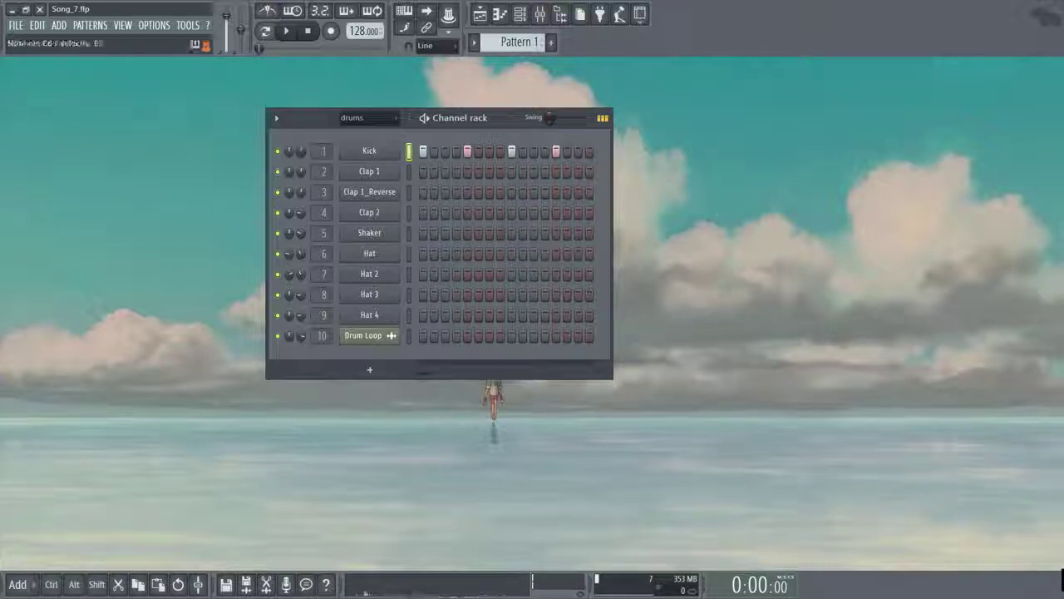
{"action": "right_click", "coordinate": [301, 153]}
{"action": "left_click", "coordinate": [314, 157]}
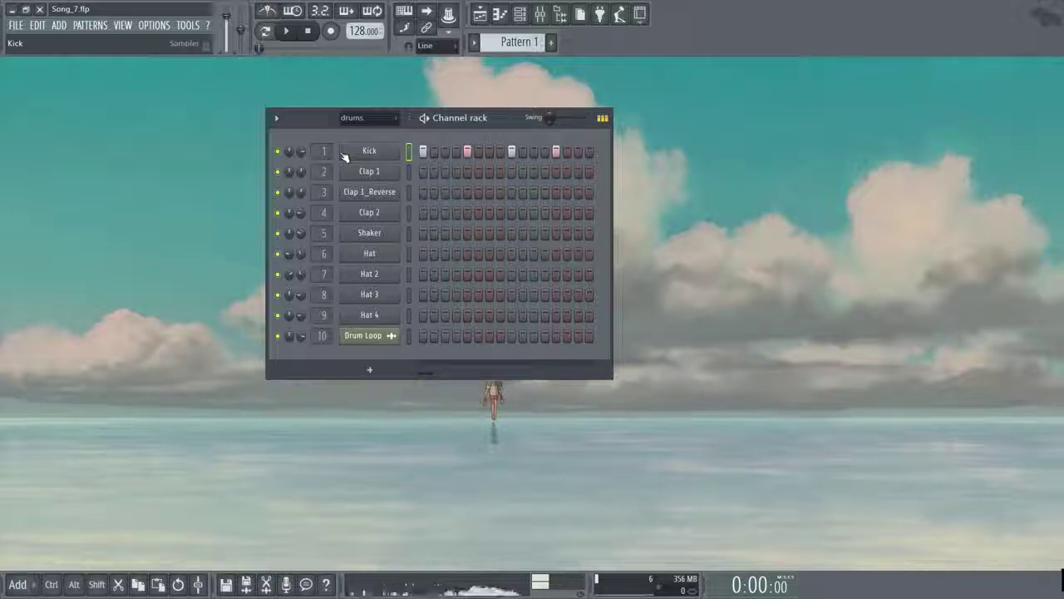
{"action": "left_click", "coordinate": [281, 154]}
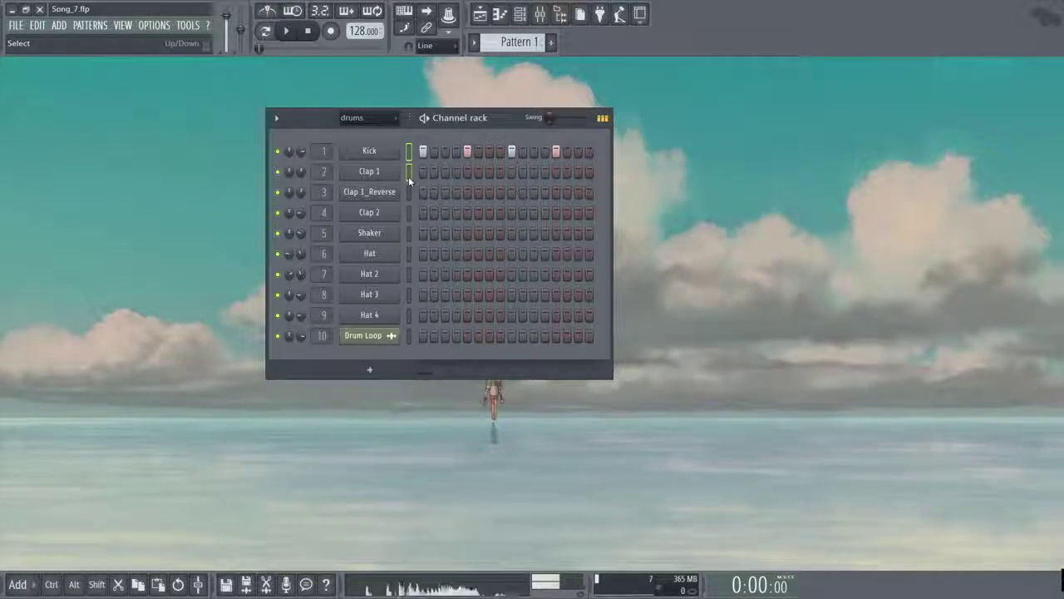
Extend the channel selection from Clap 1 down to Drum Loop so that every drum channel is selected
{"action": "left_click_drag", "start_coordinate": [408, 177], "coordinate": [406, 336]}
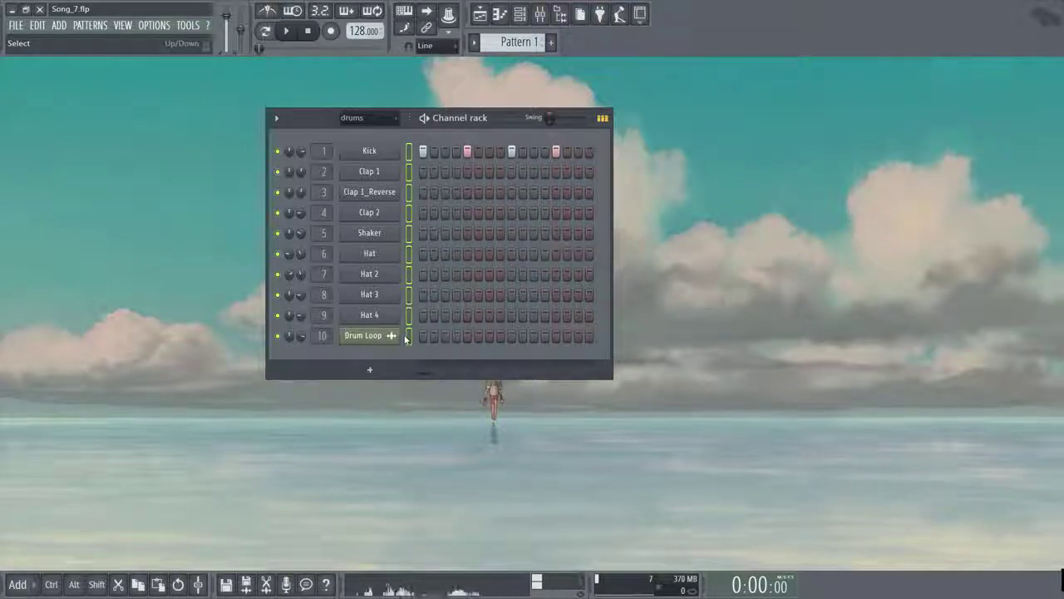
Start grouping the selected drum channels, cancel the naming, and view the list of channel display filters
{"action": "key", "text": "alt+g"}
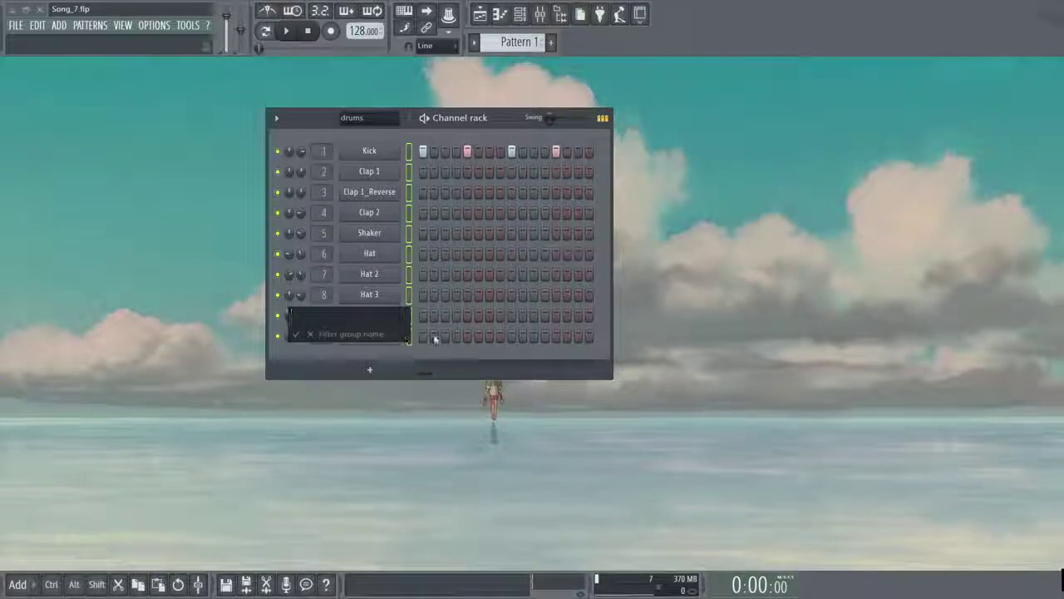
{"action": "left_click", "coordinate": [310, 333]}
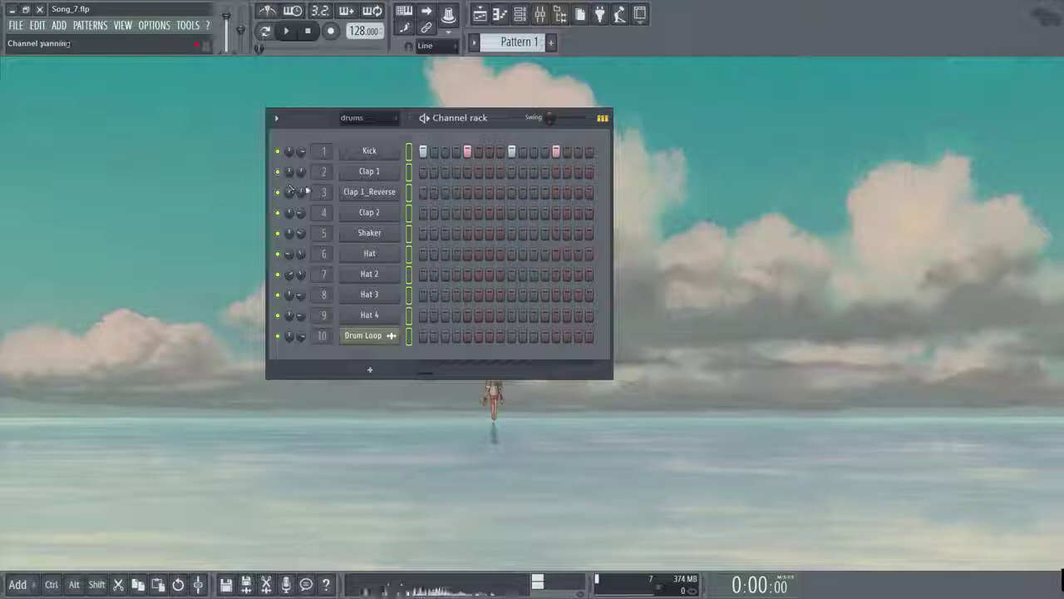
{"action": "left_click", "coordinate": [363, 121]}
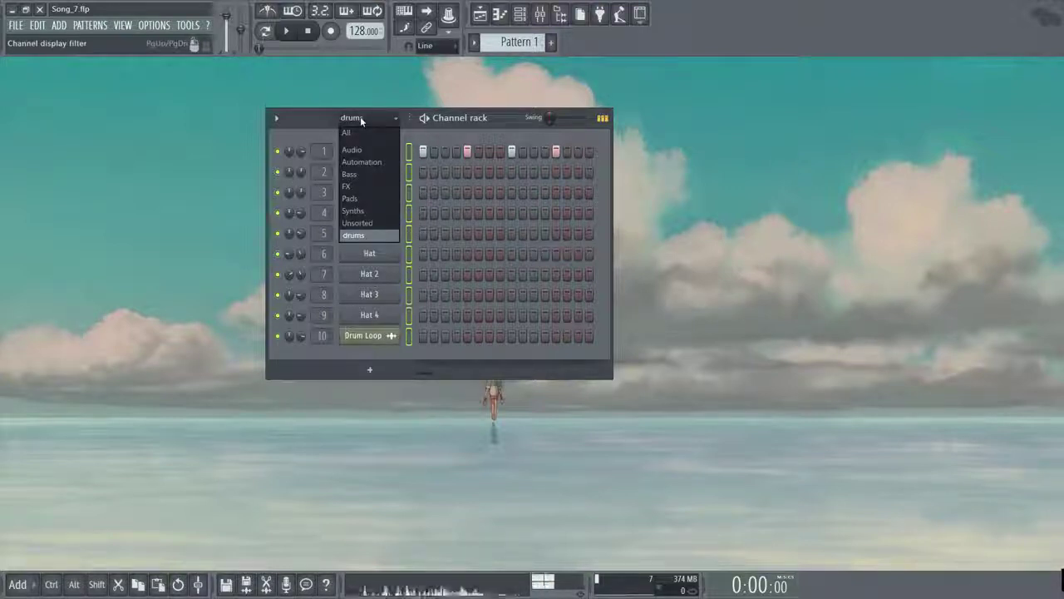
{"action": "left_click", "coordinate": [361, 121]}
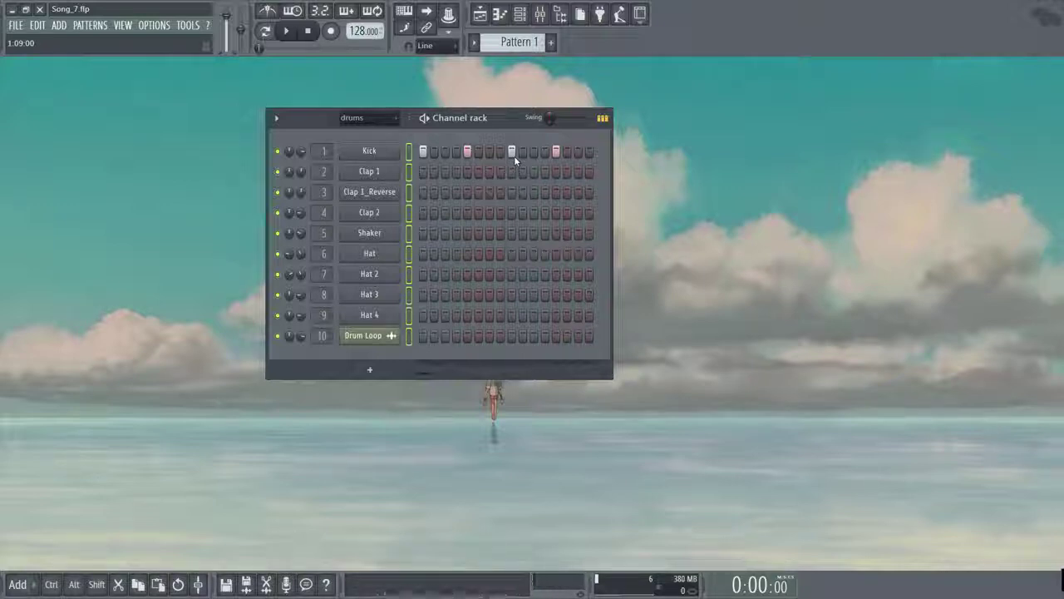
Switch playback to pattern mode and play the Kick pattern
{"action": "key", "text": "space"}
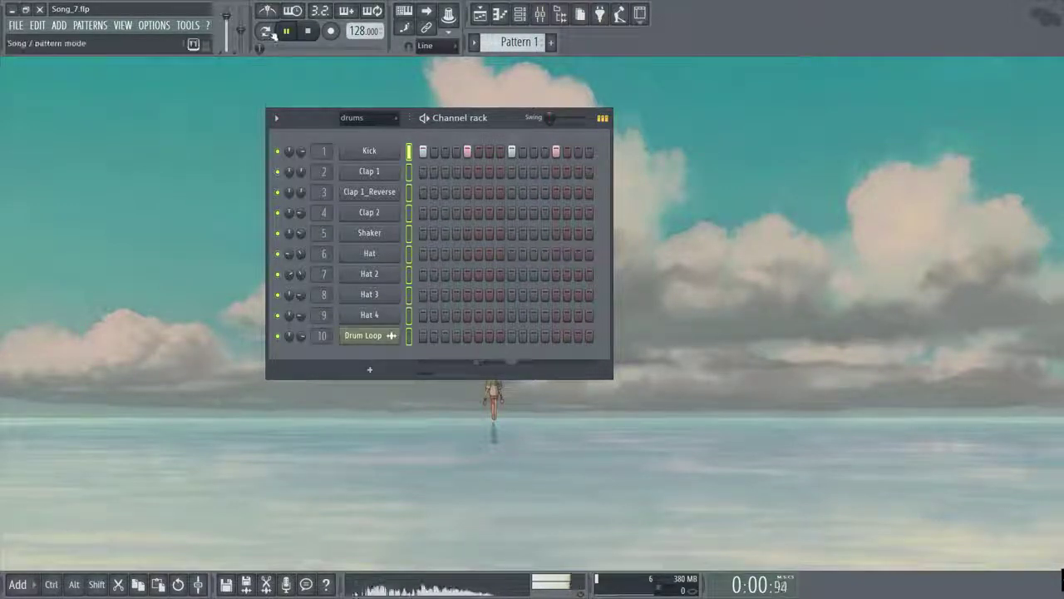
{"action": "key", "text": "space"}
{"action": "key", "text": "space"}
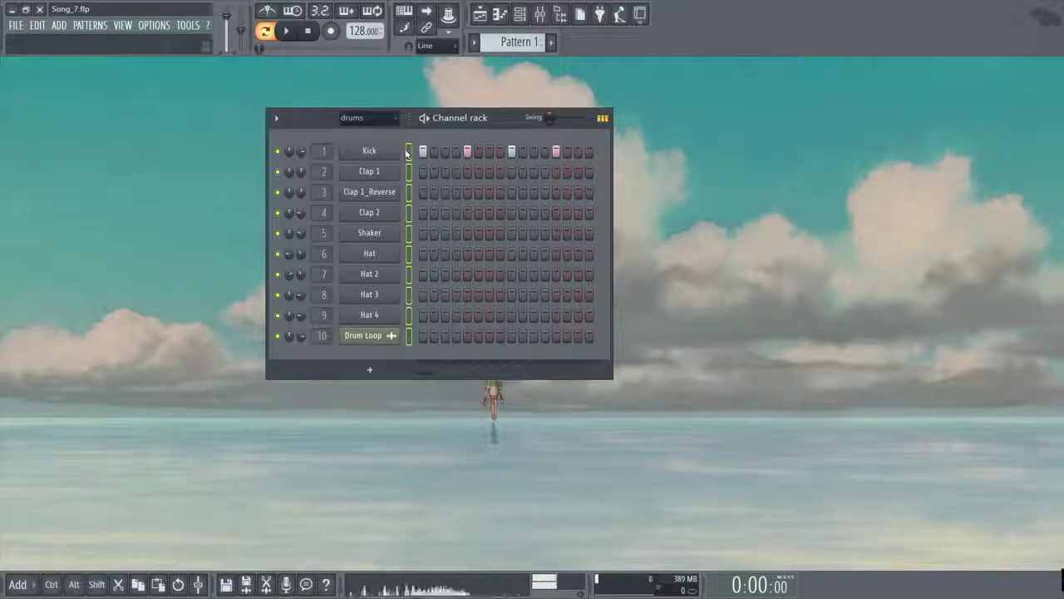
During playback, add Clap 1 hits on steps 5 and 13, a Shaker hit on step 3 and Hat hits on all 16 steps
{"action": "left_click", "coordinate": [466, 171]}
{"action": "left_click", "coordinate": [555, 171]}
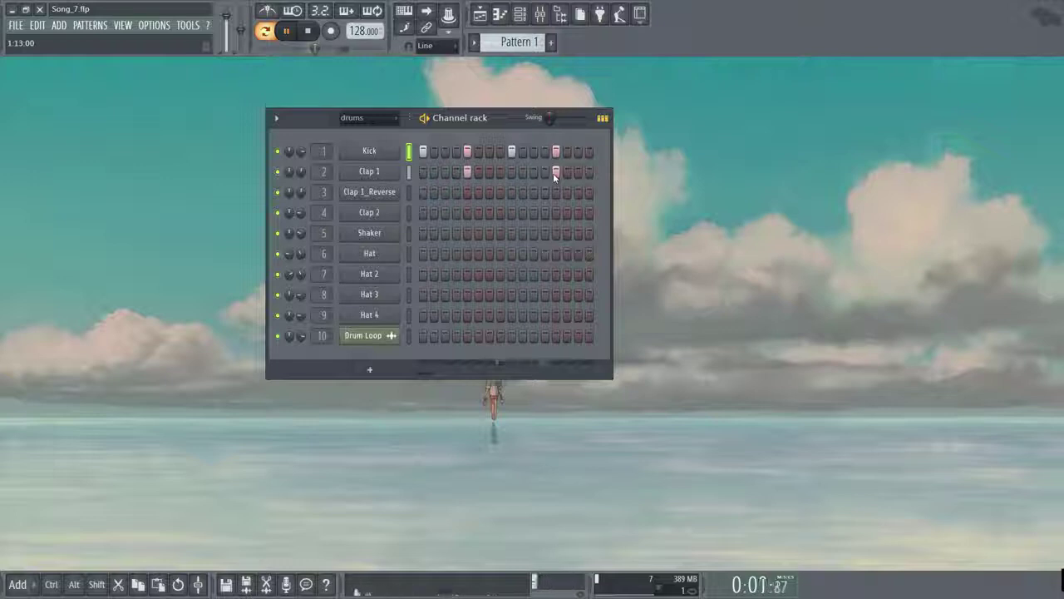
{"action": "left_click", "coordinate": [443, 236]}
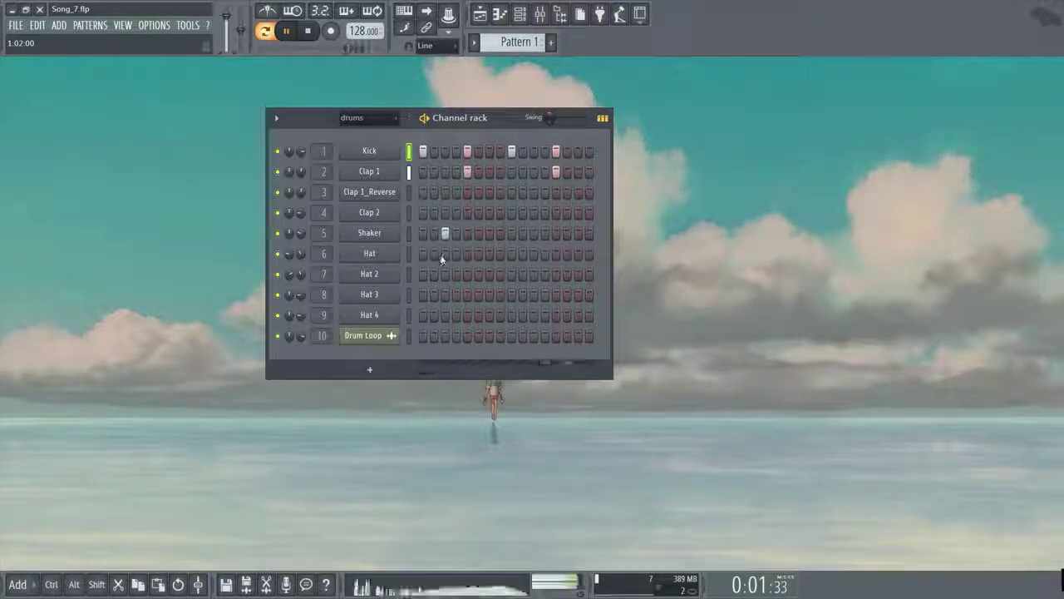
{"action": "left_click", "coordinate": [467, 253]}
{"action": "left_click_drag", "start_coordinate": [423, 254], "coordinate": [598, 254]}
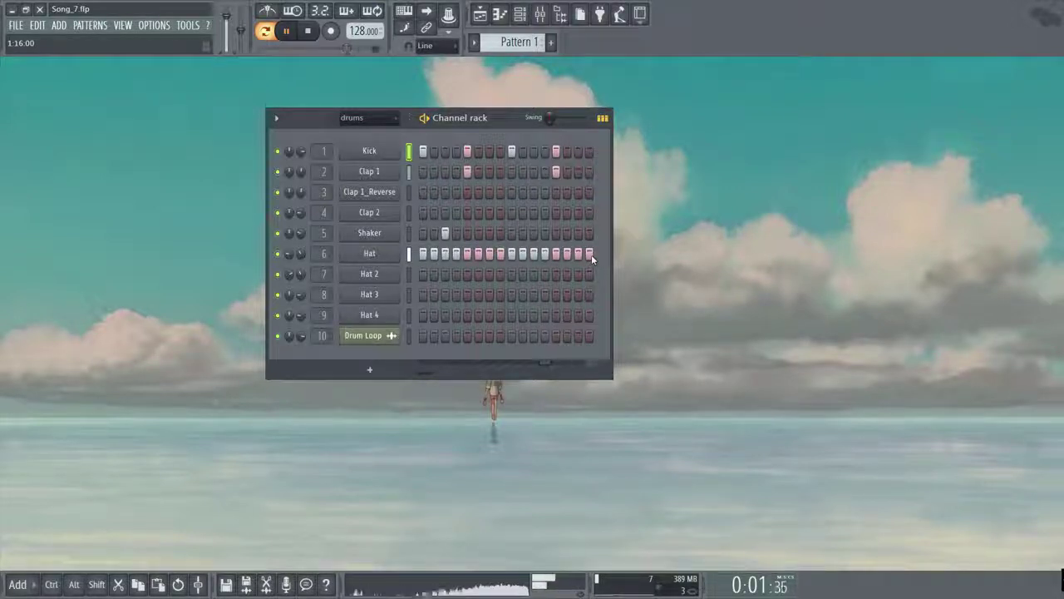
{"action": "key", "text": "space"}
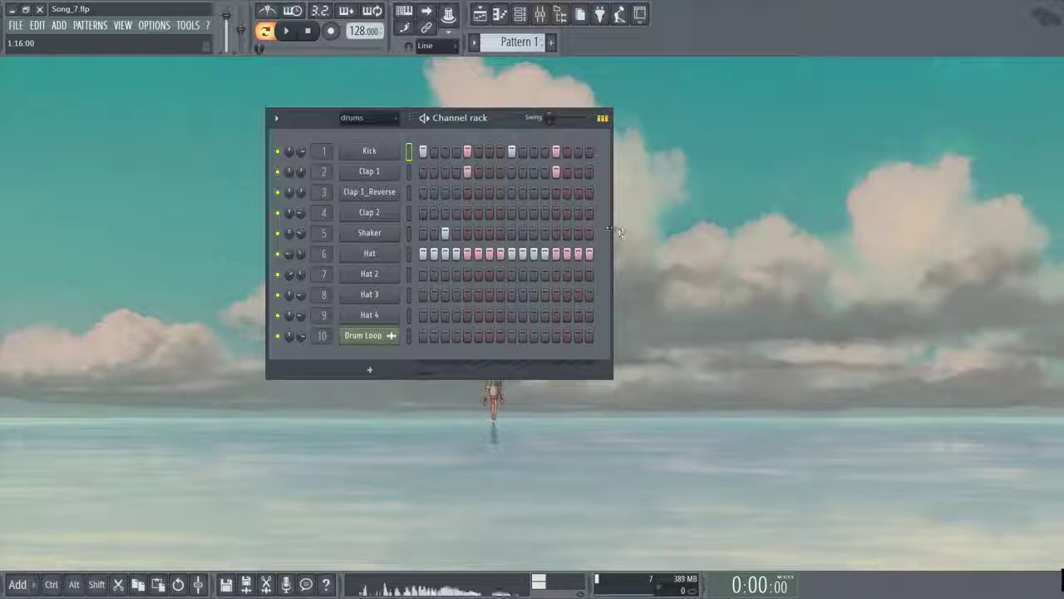
Widen the channel rack to 32 steps and add Kick hits on steps 17, 21, 25 and 29 during playback
{"action": "left_click_drag", "start_coordinate": [613, 230], "coordinate": [785, 230]}
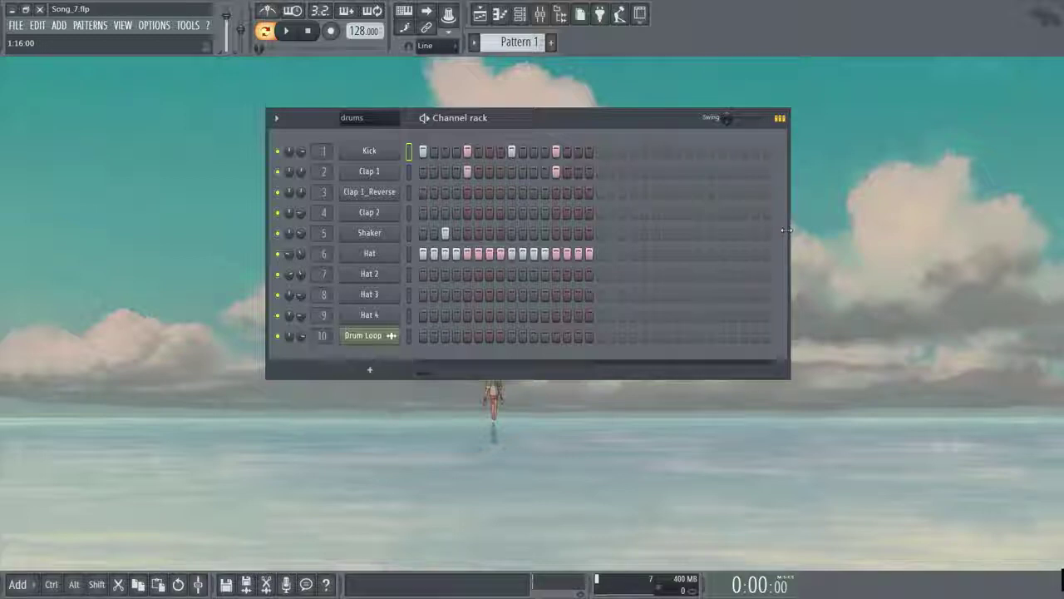
{"action": "key", "text": "space"}
{"action": "left_click", "coordinate": [601, 151]}
{"action": "left_click", "coordinate": [644, 152]}
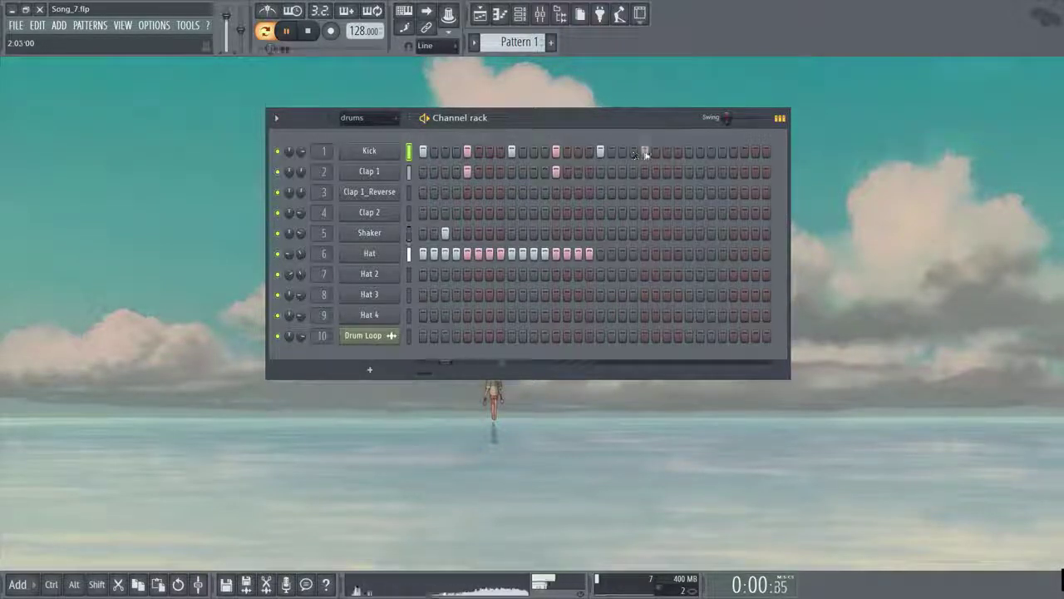
{"action": "left_click", "coordinate": [688, 151]}
{"action": "left_click", "coordinate": [734, 151]}
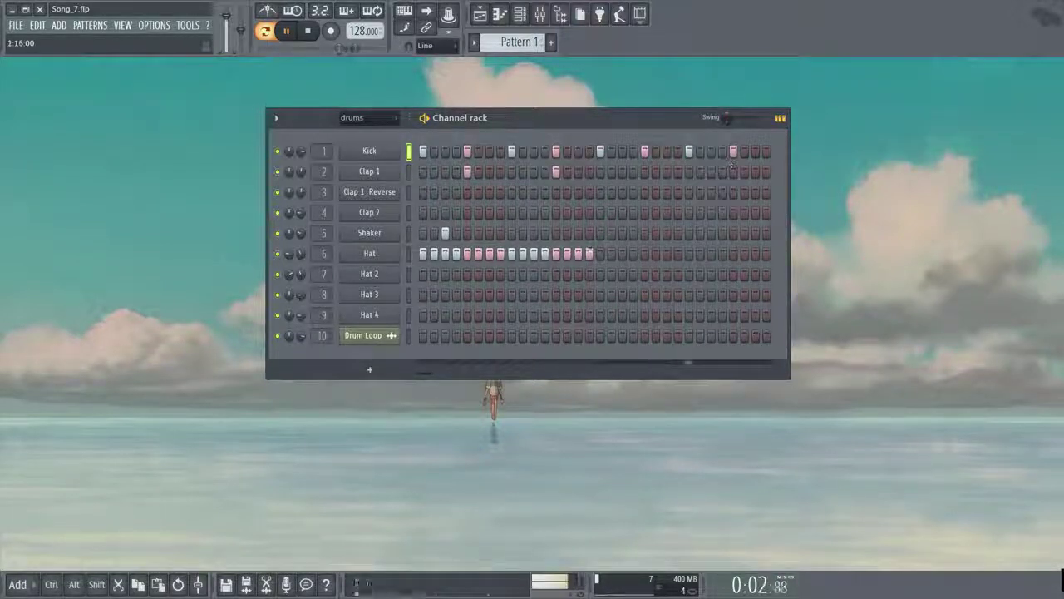
Fill Hat steps 17 to 32 and add Clap 1 on steps 21 and 29, Clap 1_Reverse on 19 and Shaker on 23
{"action": "left_click_drag", "start_coordinate": [600, 253], "coordinate": [767, 252]}
{"action": "left_click", "coordinate": [645, 171]}
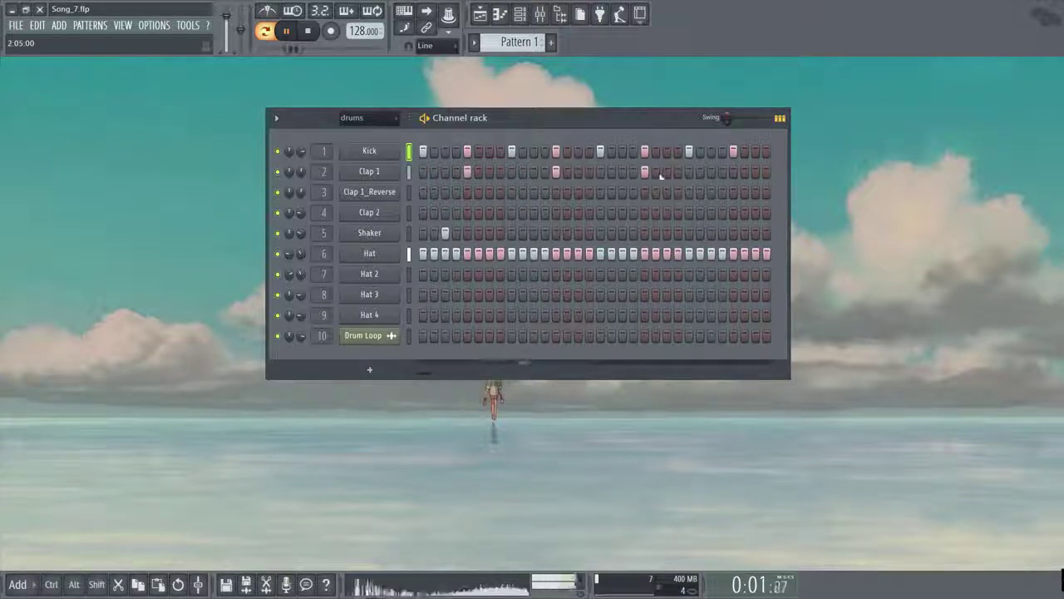
{"action": "left_click", "coordinate": [734, 171]}
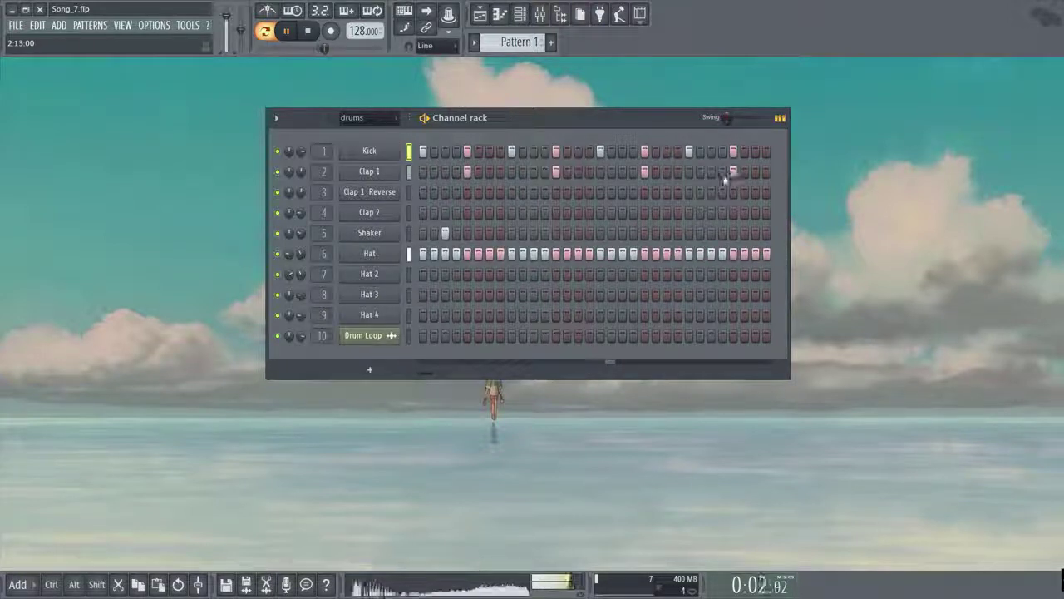
{"action": "left_click", "coordinate": [622, 192]}
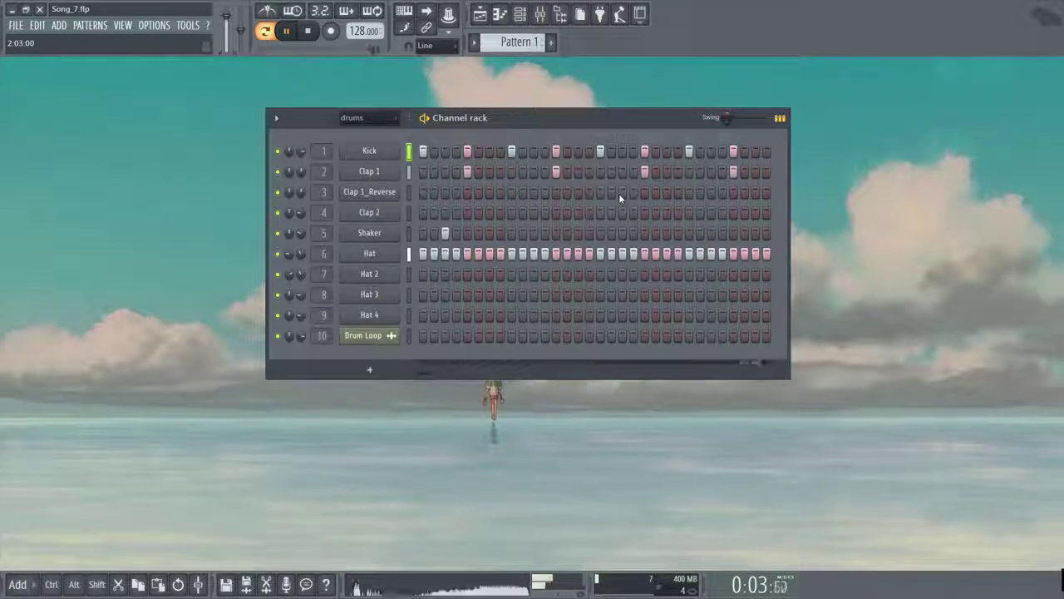
{"action": "left_click", "coordinate": [667, 233]}
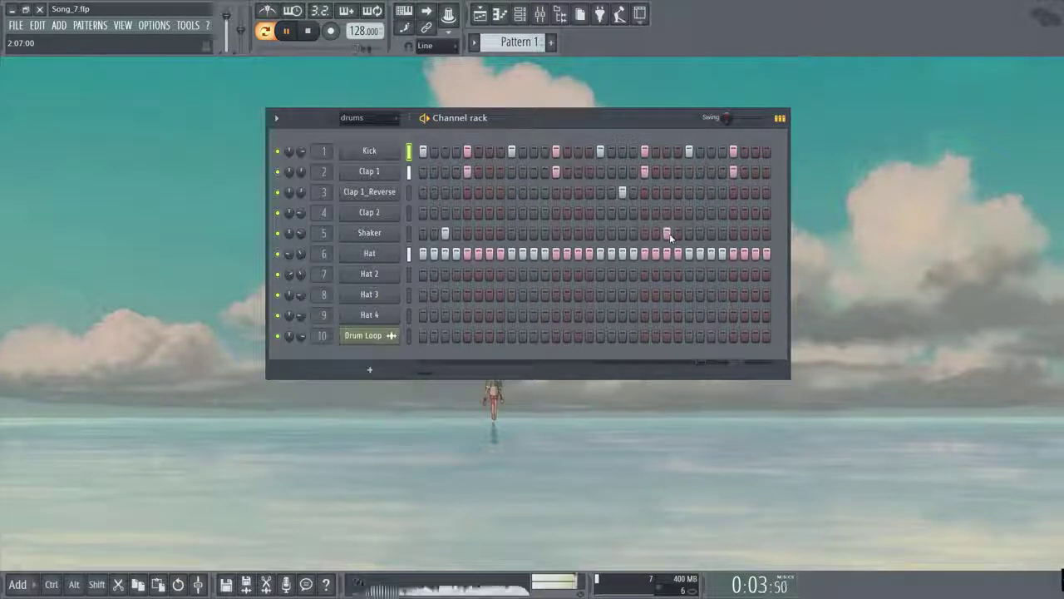
{"action": "key", "text": "space"}
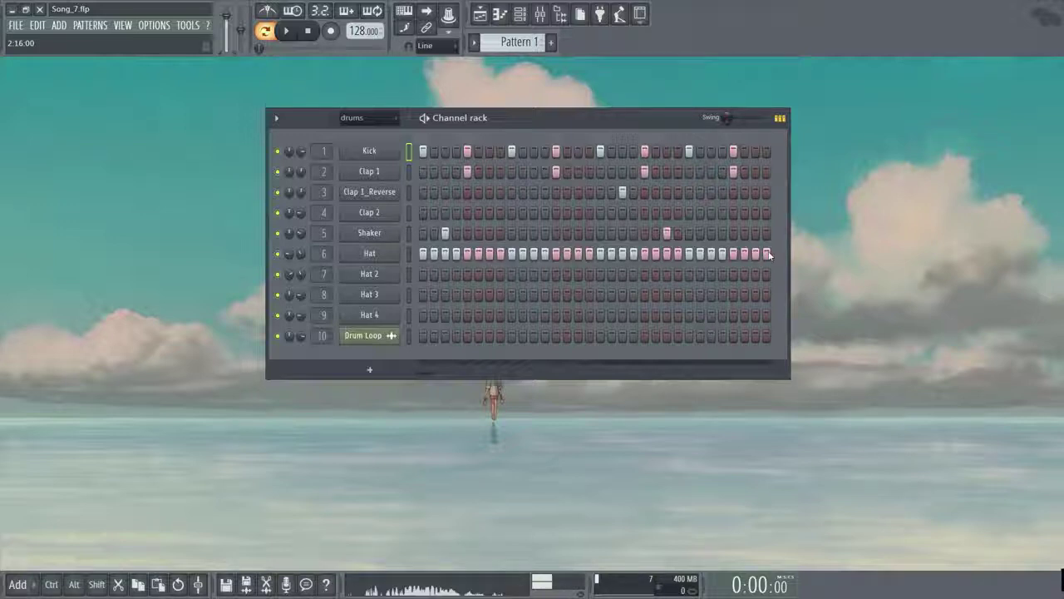
Remove every channel's hits from the second bar and narrow the channel rack back to 16 steps
{"action": "left_click_drag", "start_coordinate": [769, 255], "coordinate": [603, 251]}
{"action": "left_click", "coordinate": [667, 233]}
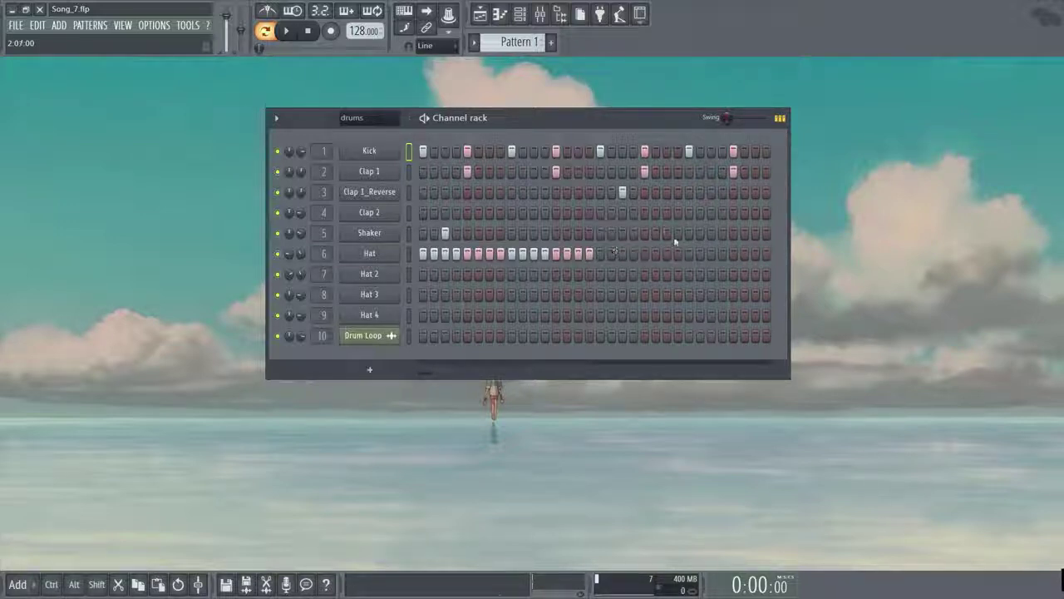
{"action": "left_click", "coordinate": [622, 193]}
{"action": "left_click_drag", "start_coordinate": [600, 155], "coordinate": [644, 173]}
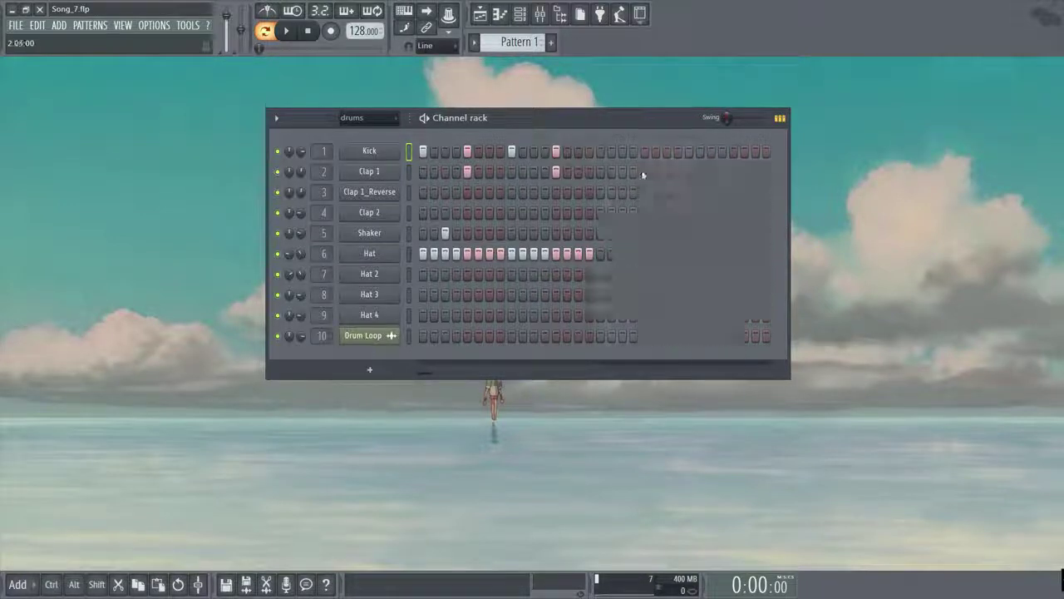
{"action": "left_click_drag", "start_coordinate": [790, 182], "coordinate": [620, 178]}
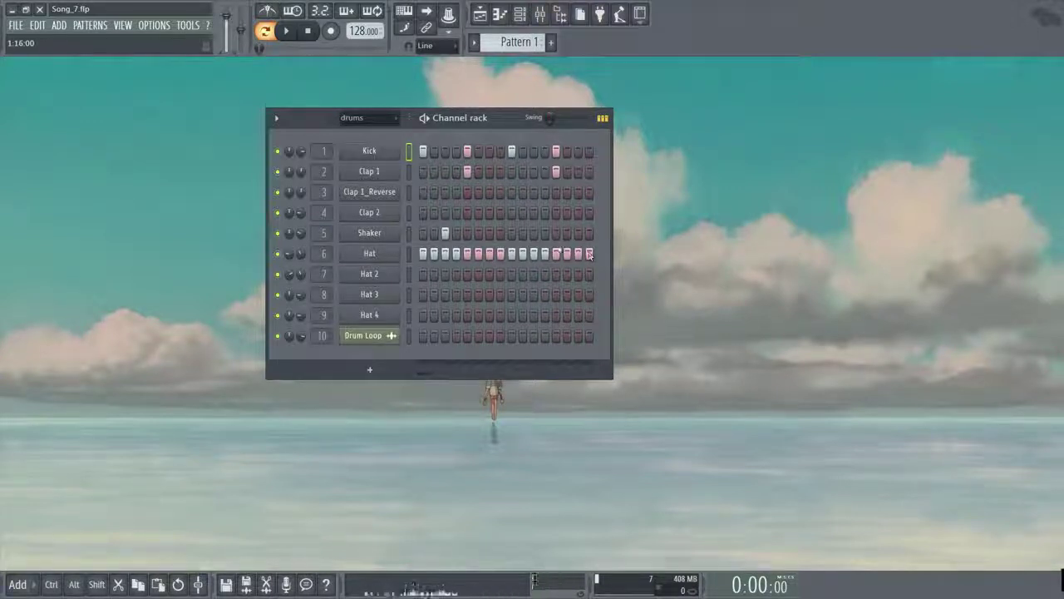
Remove the Shaker, Kick and Clap 1 hits, leaving only the Hat steps in the pattern
{"action": "right_click", "coordinate": [444, 234]}
{"action": "right_click", "coordinate": [423, 152]}
{"action": "right_click", "coordinate": [467, 151]}
{"action": "right_click", "coordinate": [513, 151]}
{"action": "right_click", "coordinate": [556, 151]}
{"action": "right_click", "coordinate": [556, 172]}
{"action": "right_click", "coordinate": [467, 172]}
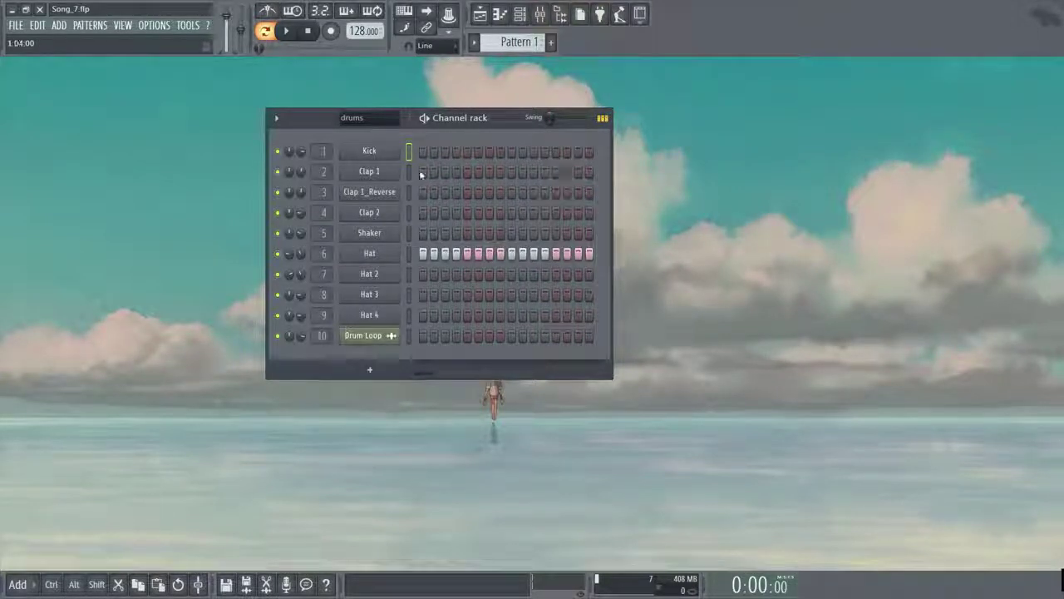
Play the Hat pattern and try the main swing control on it
{"action": "key", "text": "space"}
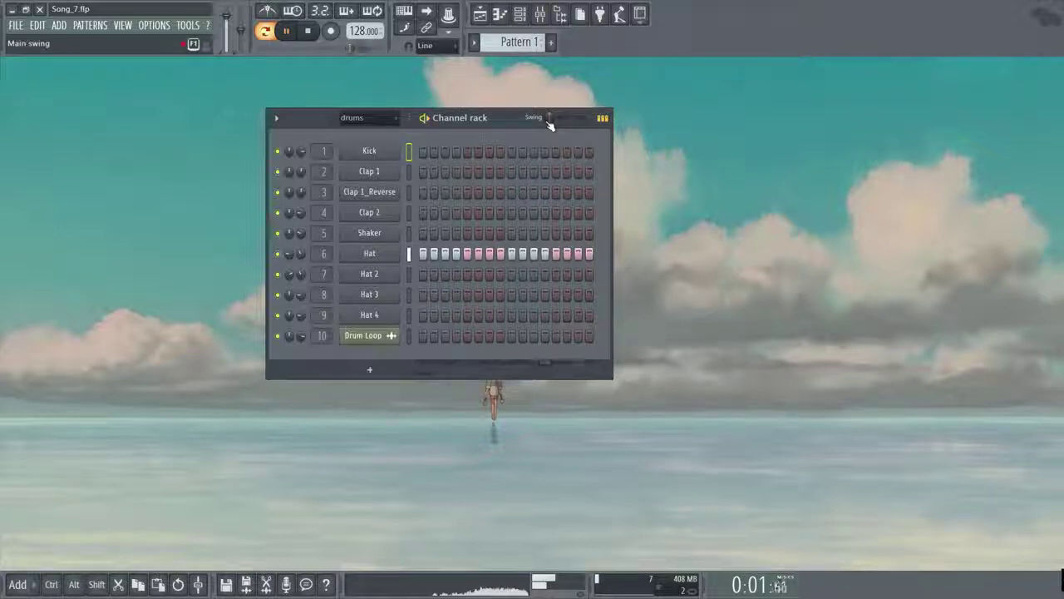
{"action": "mouse_move", "coordinate": [549, 124]}
{"action": "left_mouse_down"}
{"action": "mouse_move", "coordinate": [581, 123]}
{"action": "mouse_move", "coordinate": [549, 118]}
{"action": "left_mouse_up"}
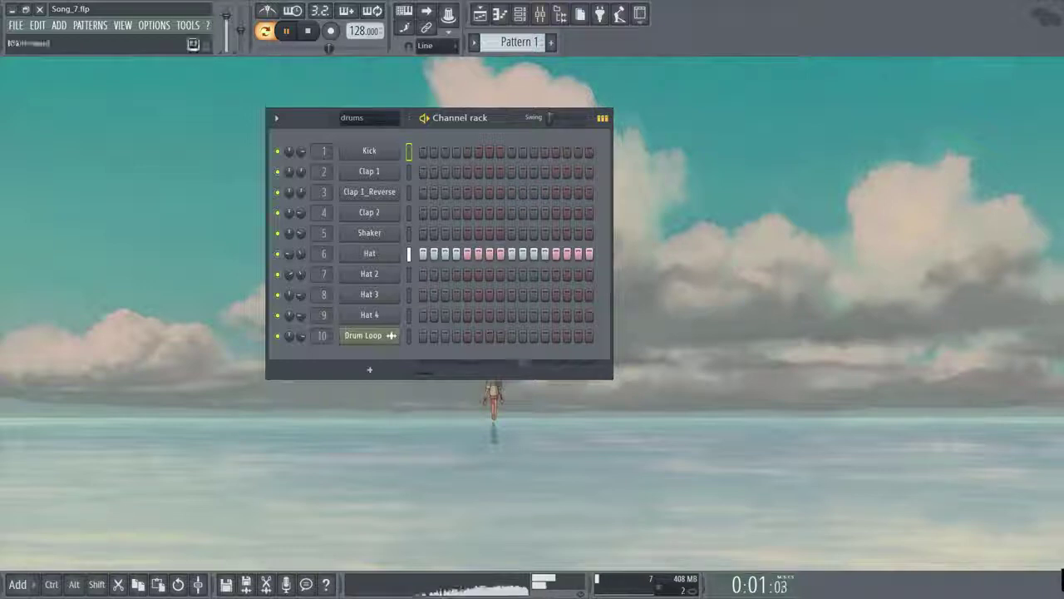
{"action": "key", "text": "space"}
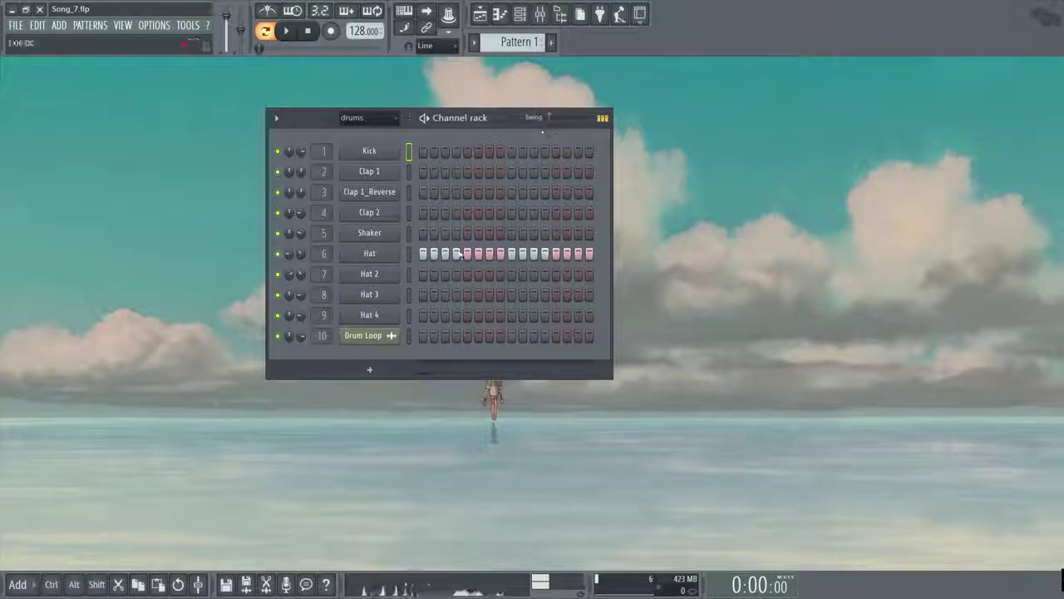
Clear all the Hat steps and filter the channel rack to the Synths group
{"action": "left_click_drag", "start_coordinate": [425, 252], "coordinate": [816, 258]}
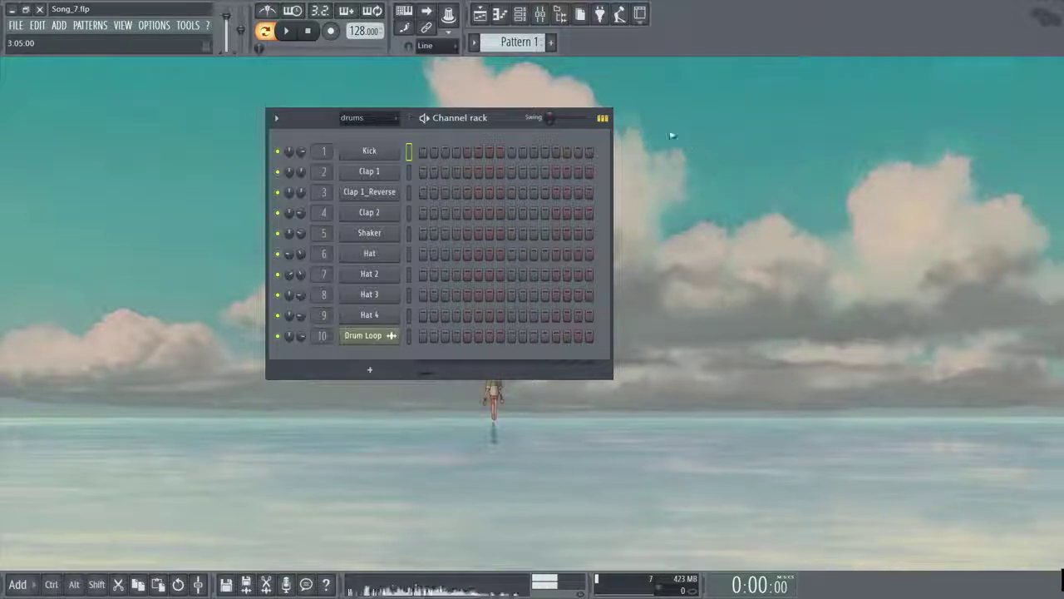
{"action": "key", "text": "Page_Down"}
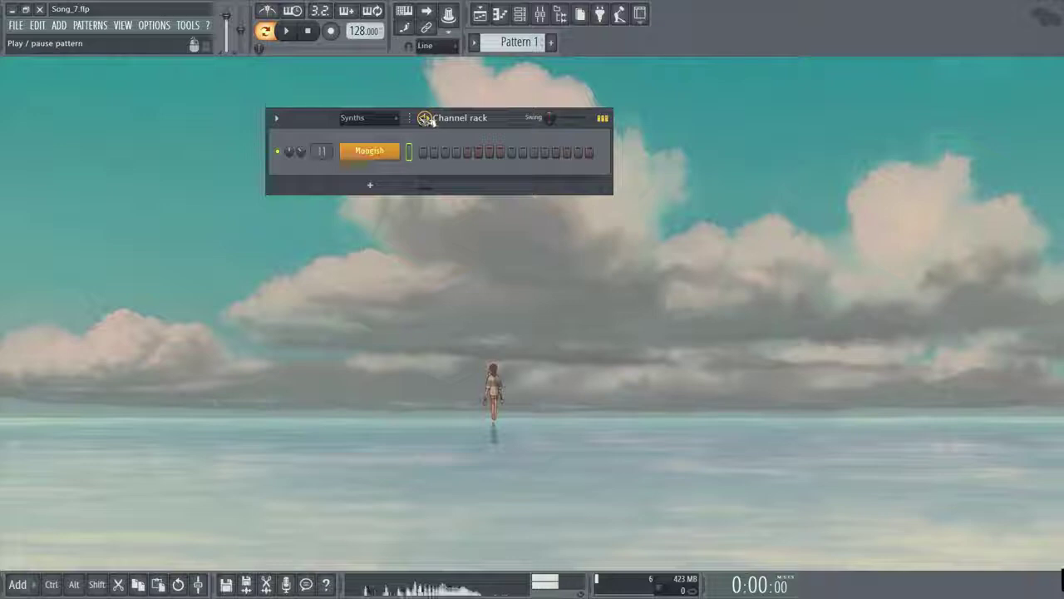
{"action": "left_click", "coordinate": [429, 119]}
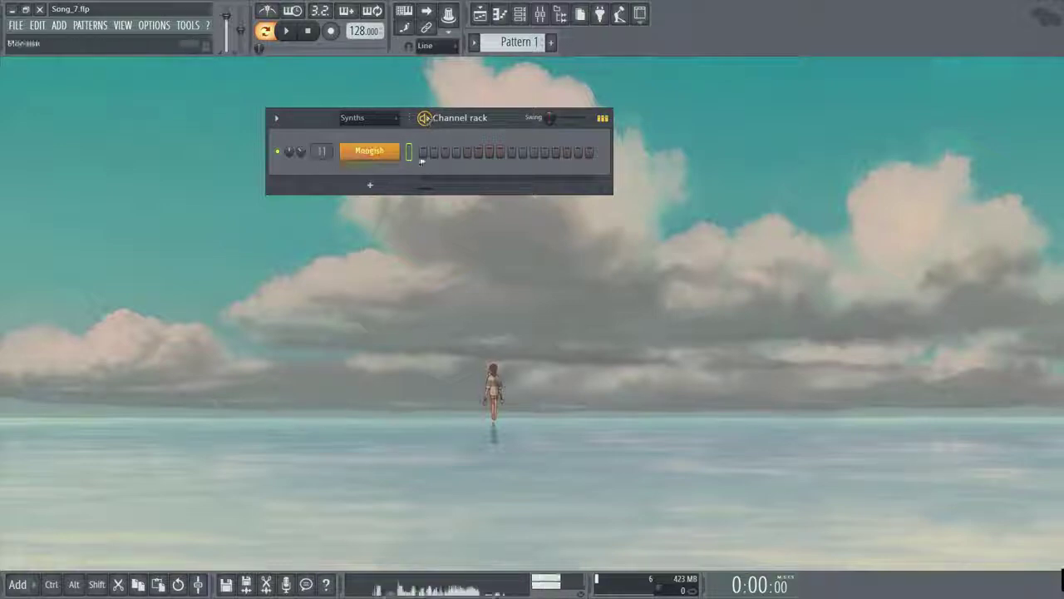
Add a Sytrus synth channel and load its Music box preset
{"action": "left_click", "coordinate": [370, 188]}
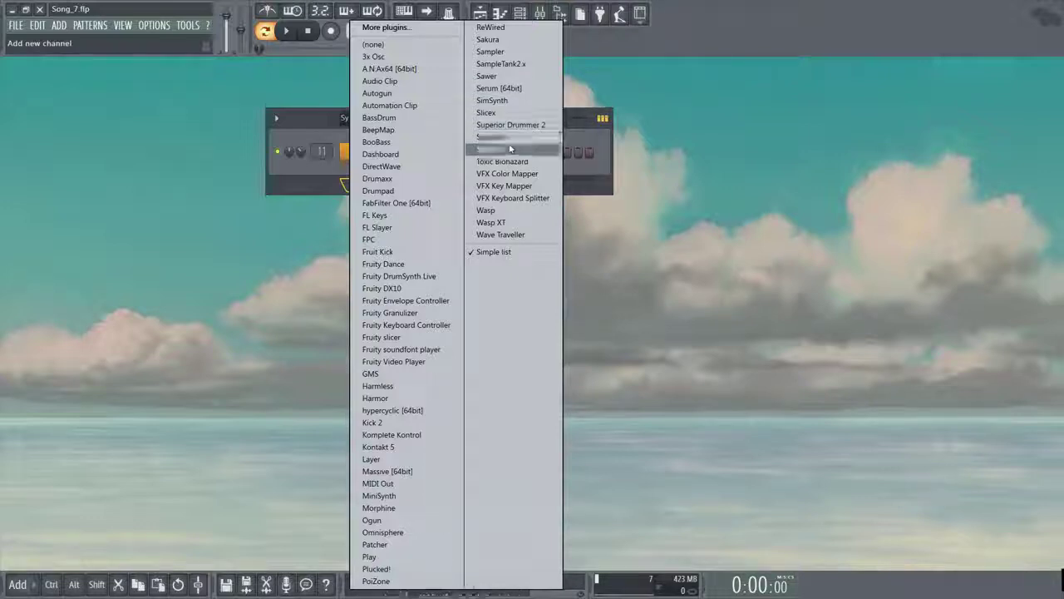
{"action": "left_click", "coordinate": [509, 148]}
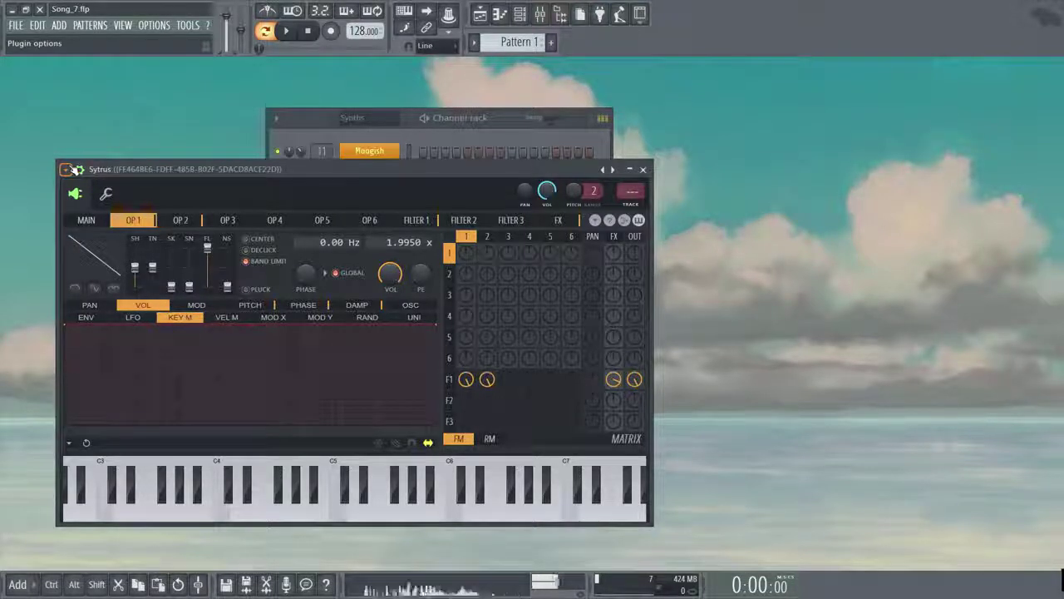
{"action": "left_click", "coordinate": [75, 169]}
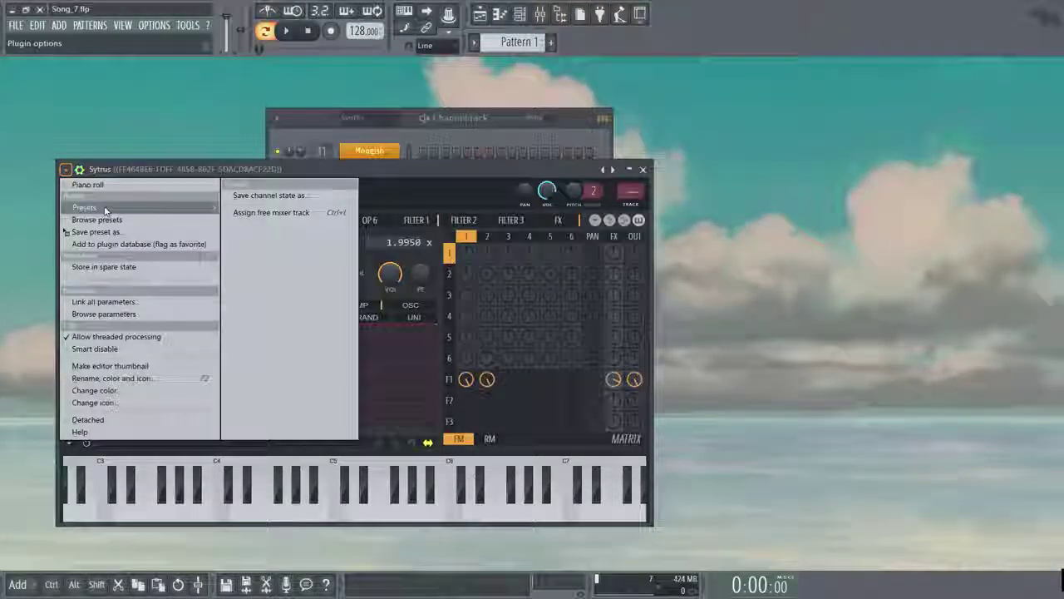
{"action": "mouse_move", "coordinate": [91, 210]}
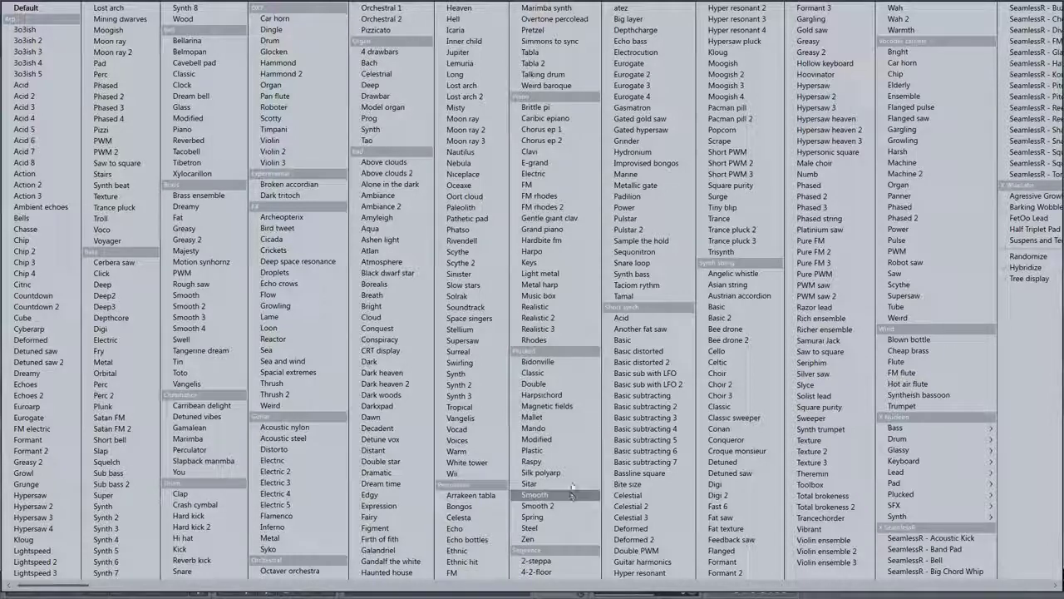
{"action": "left_click", "coordinate": [575, 304]}
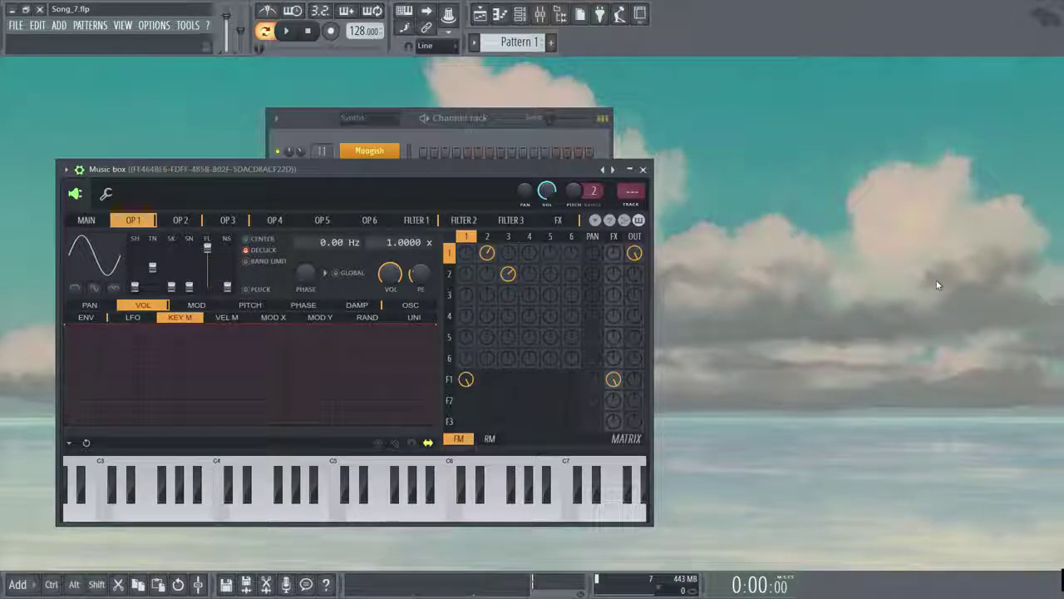
Bring the channel rack to the front and switch it from the step grid to the piano roll preview
{"action": "left_click", "coordinate": [574, 136]}
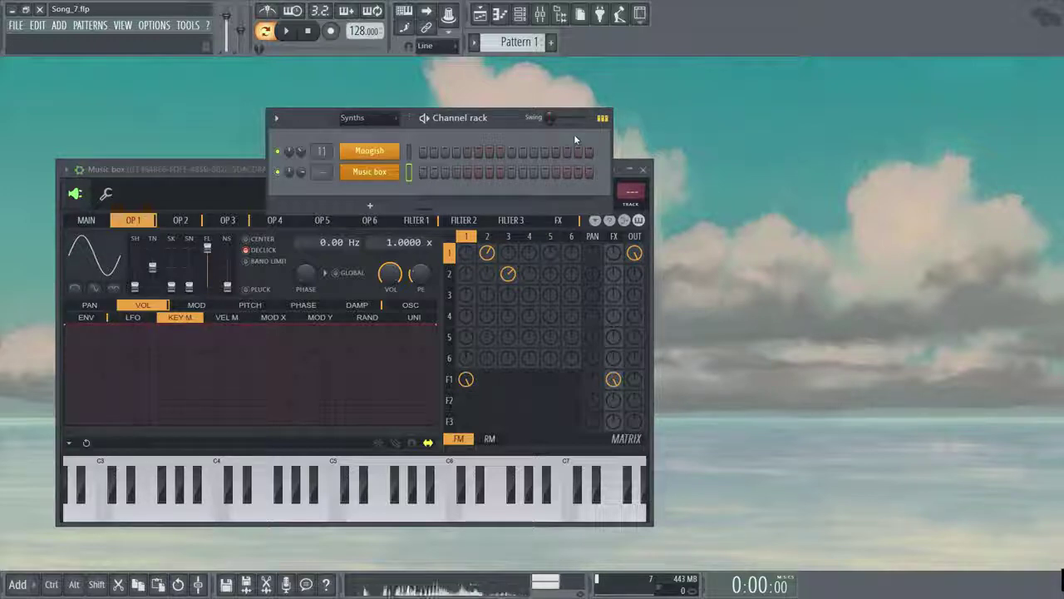
{"action": "left_click", "coordinate": [603, 118]}
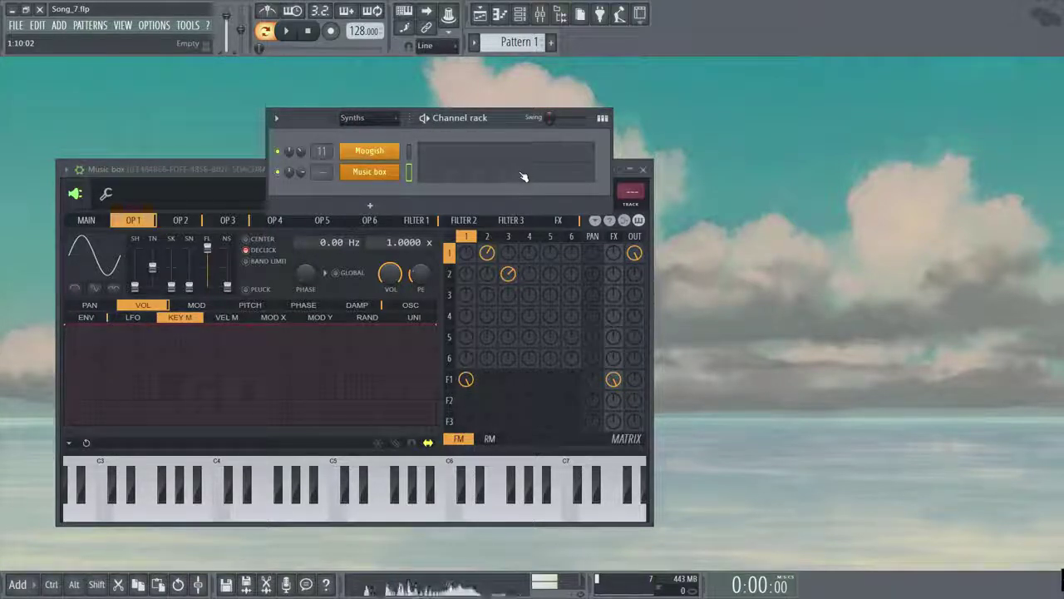
Open the Music box channel's piano roll and draw a one-bar chord of E5, G5 and B5 at the start of bar 1
{"action": "right_click", "coordinate": [399, 168]}
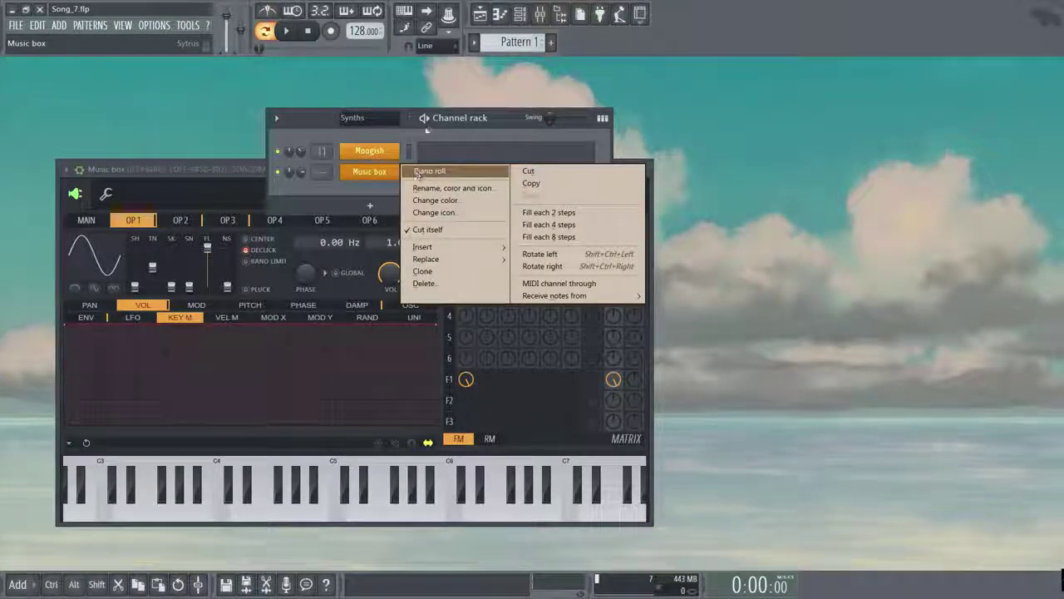
{"action": "left_click", "coordinate": [418, 172]}
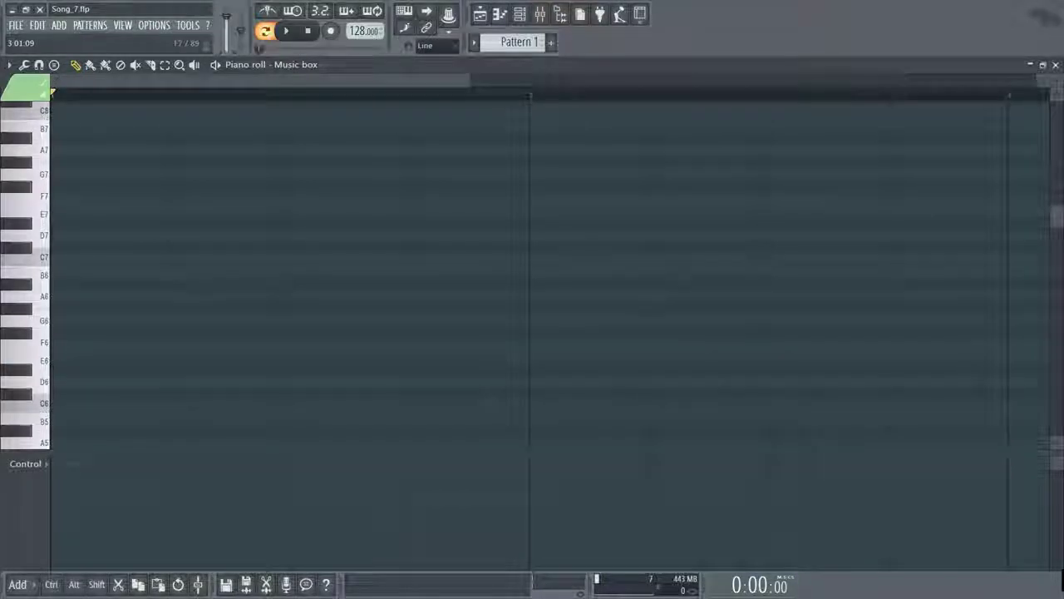
{"action": "scroll", "coordinate": [532, 266], "scroll_direction": "down", "scroll_amount": 2}
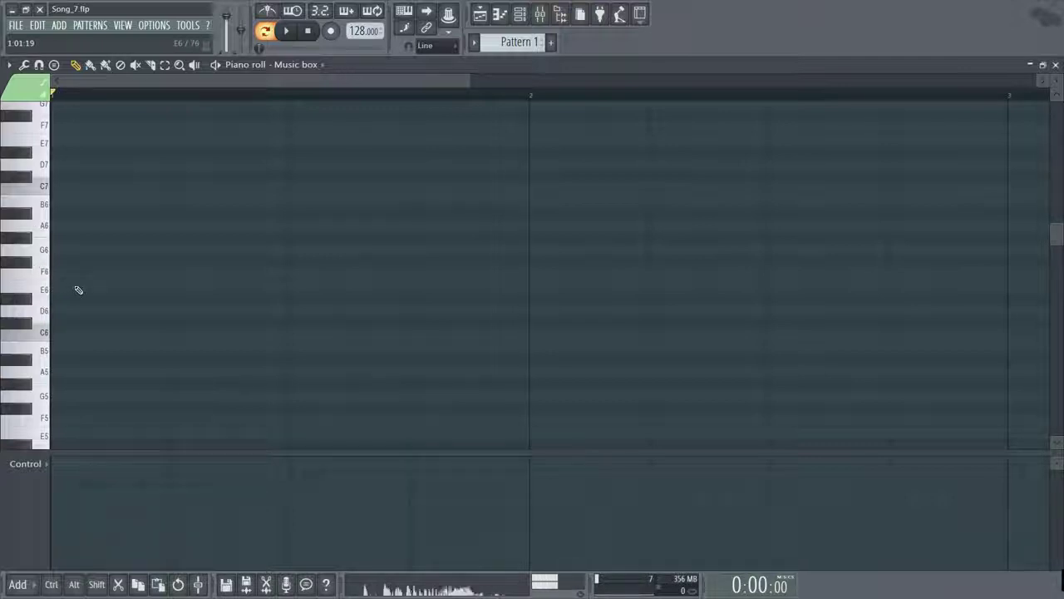
{"action": "left_click", "coordinate": [68, 432]}
{"action": "left_click", "coordinate": [62, 397]}
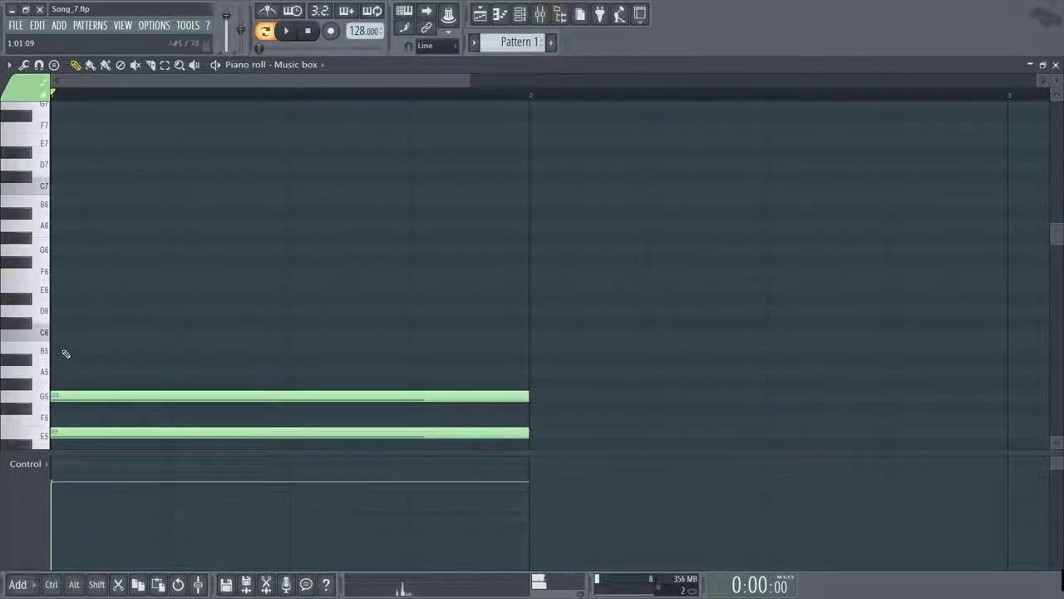
{"action": "left_click", "coordinate": [63, 348]}
Select the E5, G5 and B5 notes together and shorten them to two steps
{"action": "scroll", "coordinate": [126, 342], "scroll_direction": "down", "scroll_amount": 2}
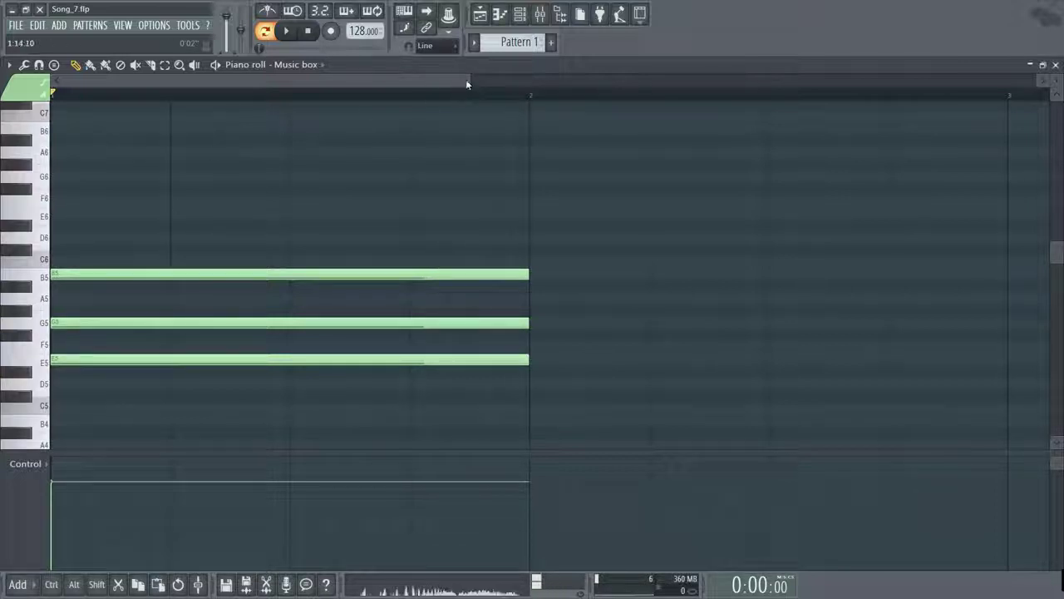
{"action": "left_click_drag", "start_coordinate": [468, 79], "coordinate": [573, 133]}
{"action": "left_click_drag", "start_coordinate": [664, 193], "coordinate": [796, 180]}
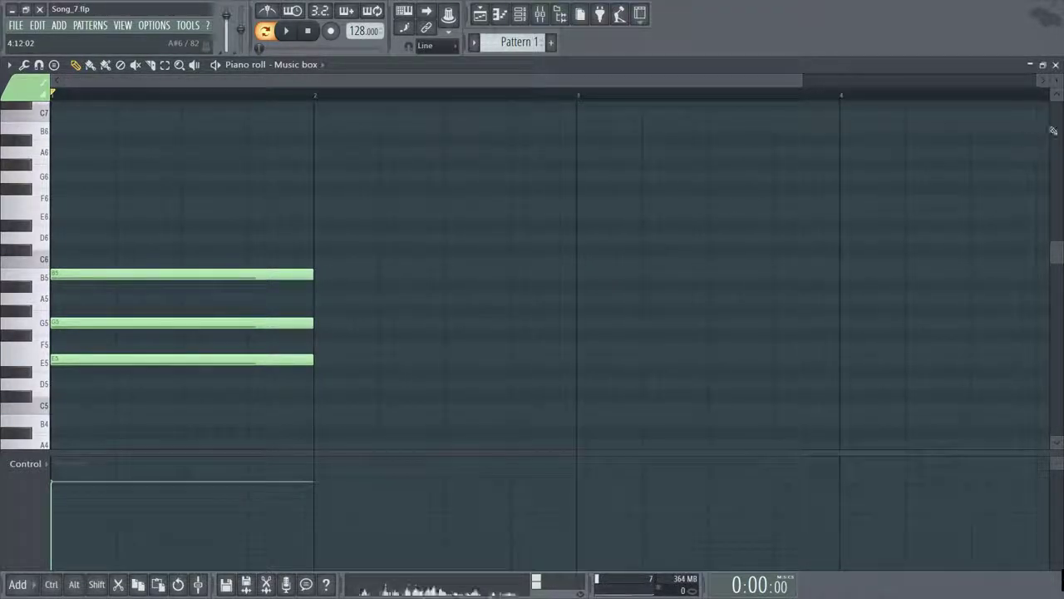
{"action": "mouse_move", "coordinate": [1057, 81]}
{"action": "left_mouse_down"}
{"action": "mouse_move", "coordinate": [1057, 51]}
{"action": "mouse_move", "coordinate": [1057, 77]}
{"action": "left_mouse_up"}
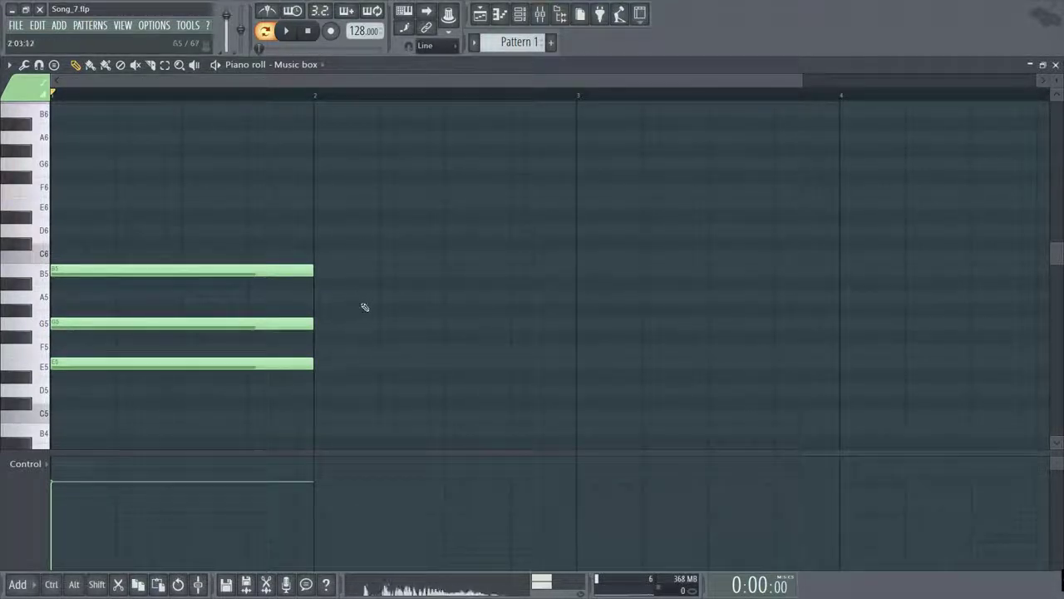
{"action": "mouse_move", "coordinate": [309, 273]}
{"action": "left_mouse_down"}
{"action": "mouse_move", "coordinate": [249, 277]}
{"action": "mouse_move", "coordinate": [309, 280]}
{"action": "left_mouse_up"}
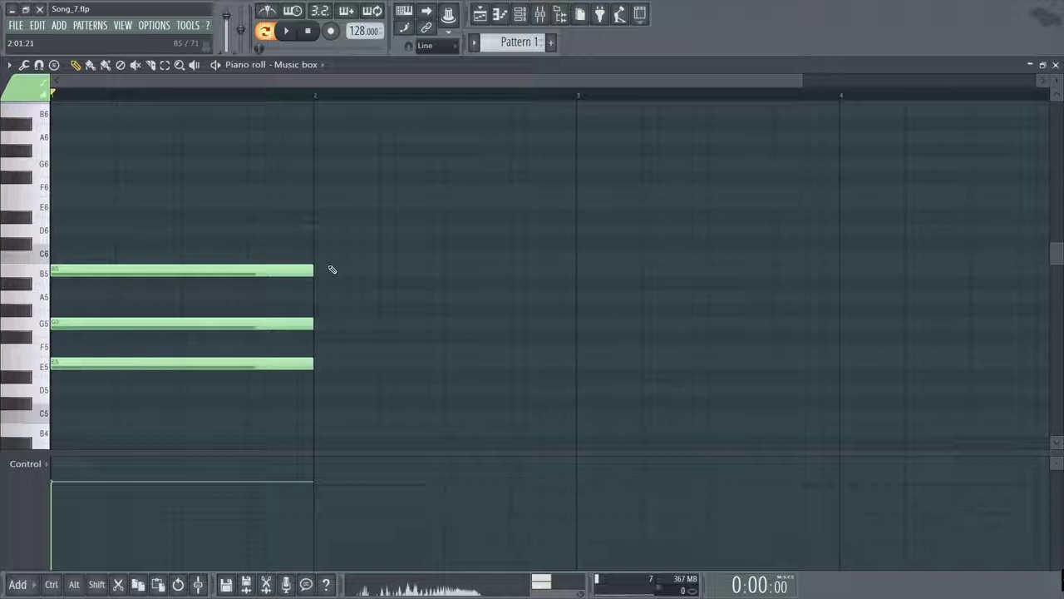
{"action": "left_click", "coordinate": [241, 93]}
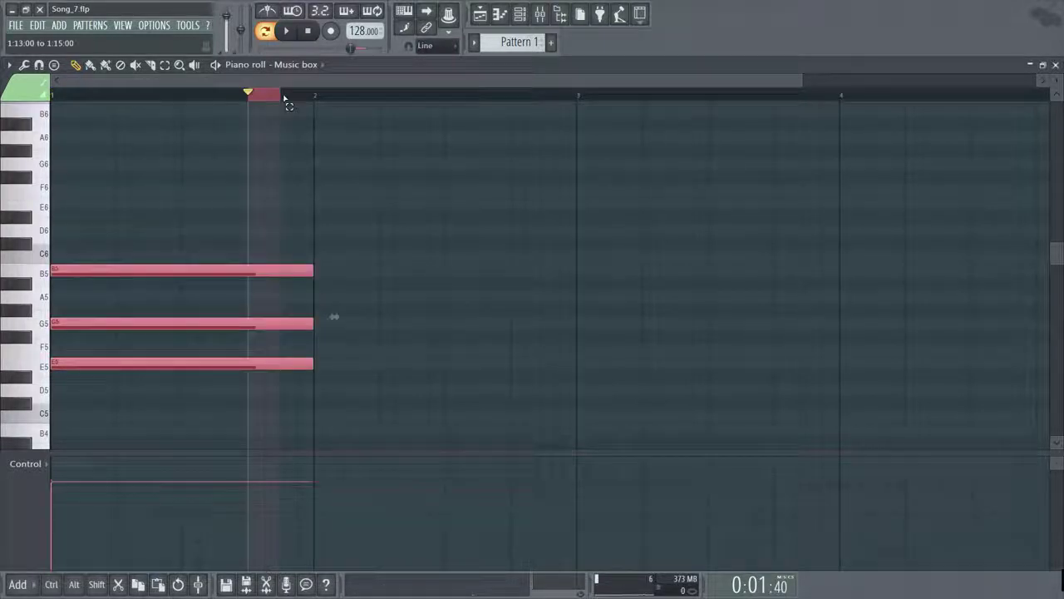
{"action": "left_click_drag", "start_coordinate": [314, 272], "coordinate": [235, 282]}
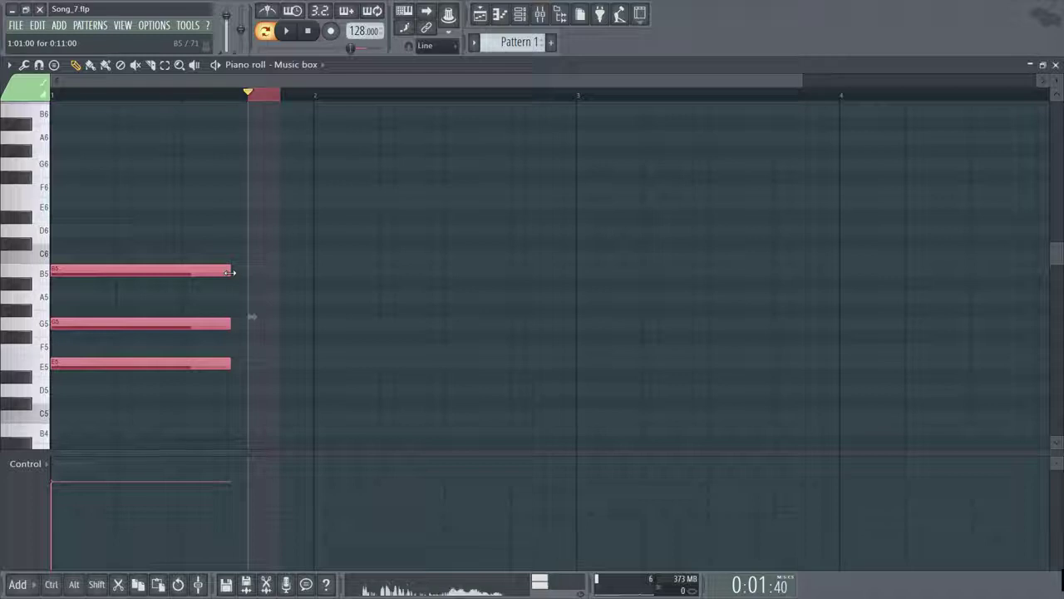
{"action": "left_click_drag", "start_coordinate": [229, 273], "coordinate": [81, 271]}
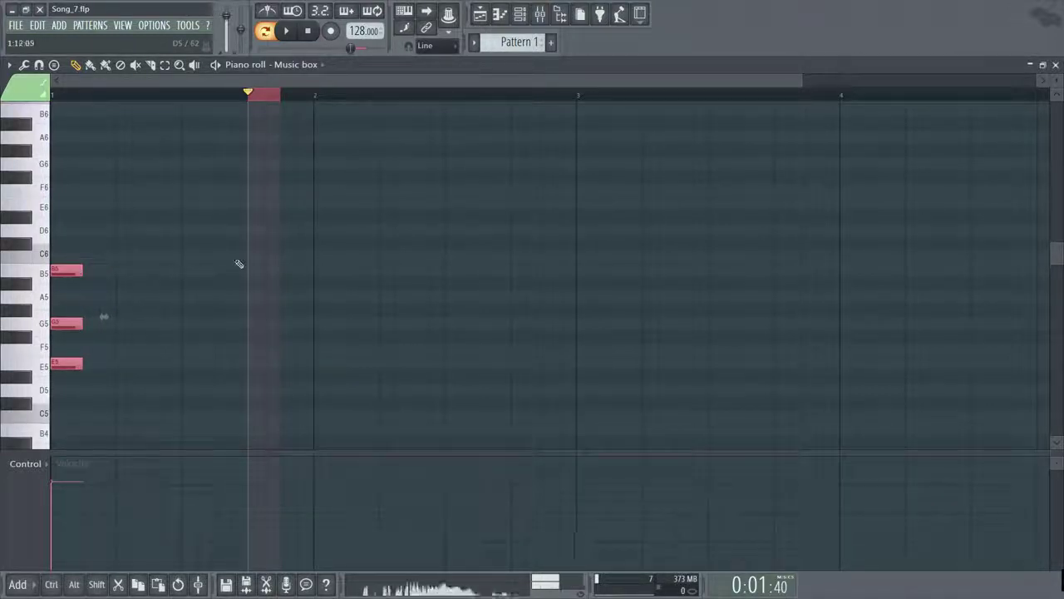
Copy the short chord four times at even spacing across bar 1 and clear the time selection
{"action": "key", "text": "ctrl"}
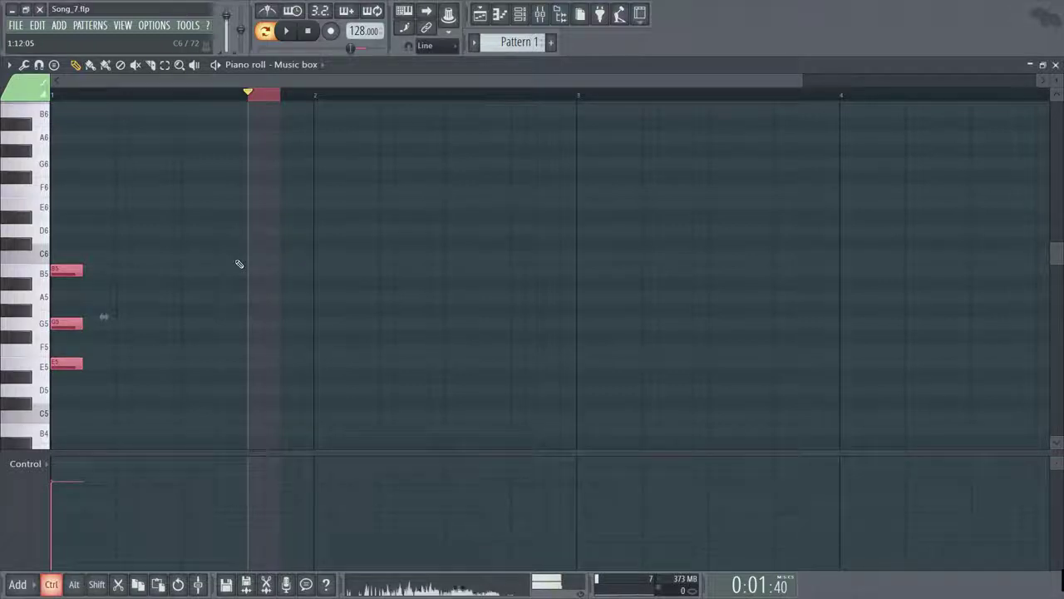
{"action": "key", "text": "ctrl+v"}
{"action": "left_click_drag", "start_coordinate": [65, 272], "coordinate": [239, 271]}
{"action": "key", "text": "ctrl+c"}
{"action": "key", "text": "ctrl+v"}
{"action": "key", "text": "ctrl+v"}
{"action": "key", "text": "ctrl+v"}
{"action": "left_click_drag", "start_coordinate": [137, 268], "coordinate": [284, 267]}
{"action": "left_click", "coordinate": [56, 98]}
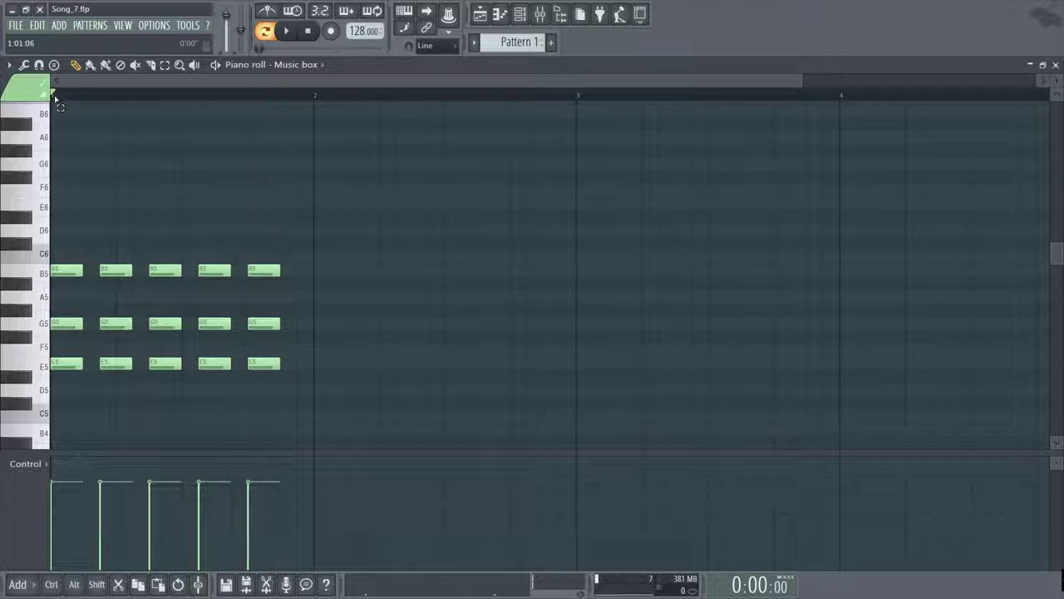
Play the chord pattern normally and again with the range from the start of bar 1 past the last chord selected for looping
{"action": "key", "text": "space"}
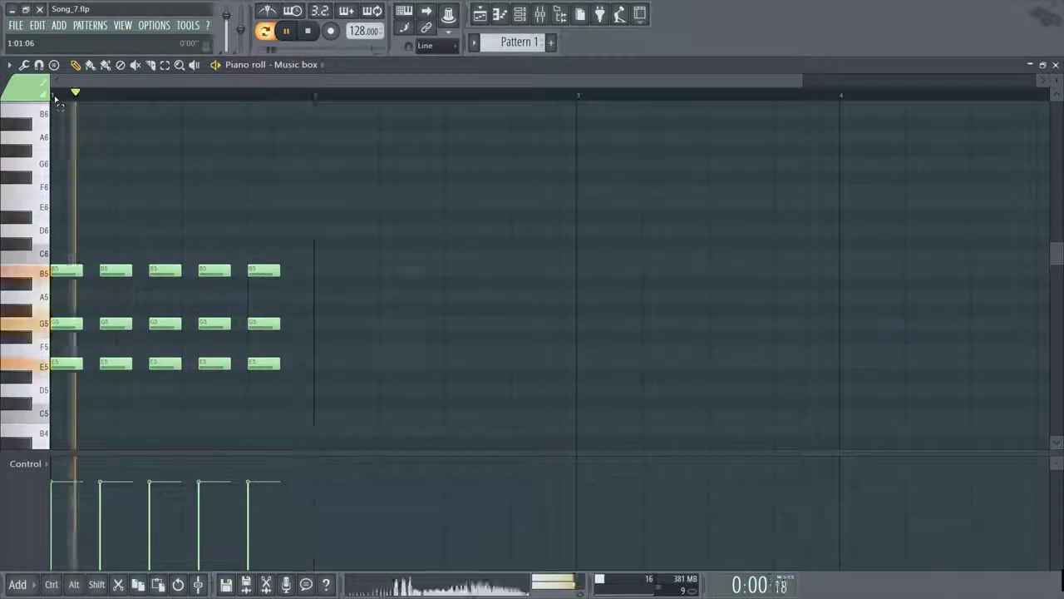
{"action": "key", "text": "space"}
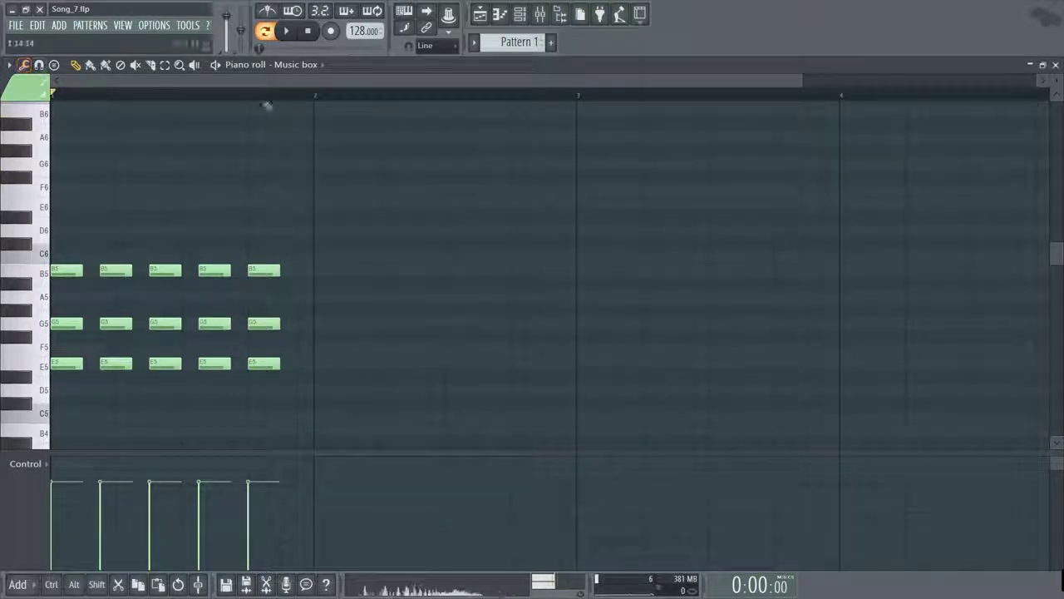
{"action": "left_click_drag", "start_coordinate": [296, 95], "coordinate": [116, 163]}
{"action": "key", "text": "space"}
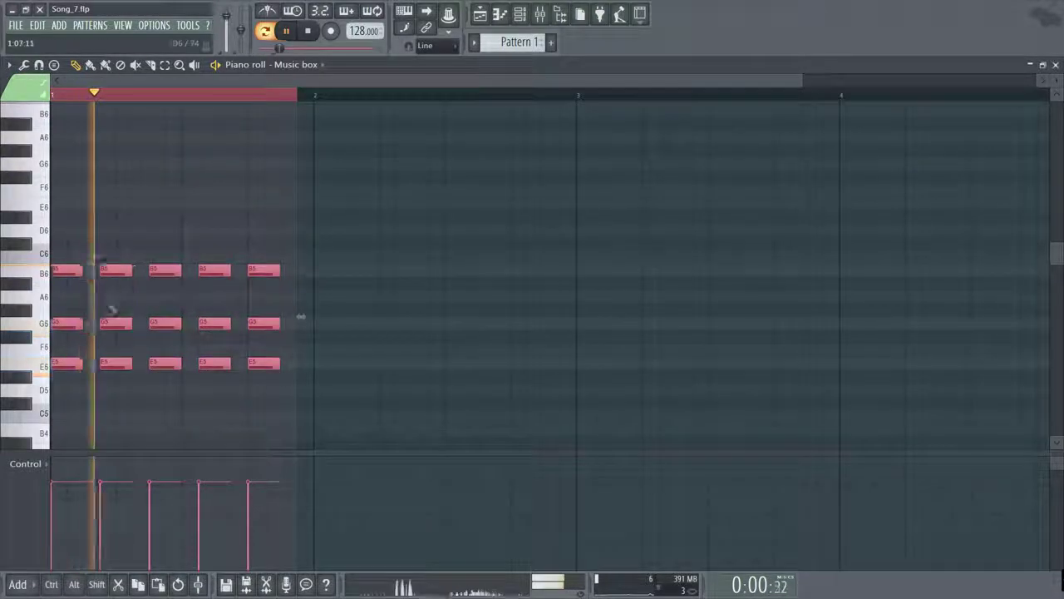
{"action": "left_click_drag", "start_coordinate": [64, 360], "coordinate": [39, 364]}
{"action": "key", "text": "space"}
{"action": "key", "text": "space"}
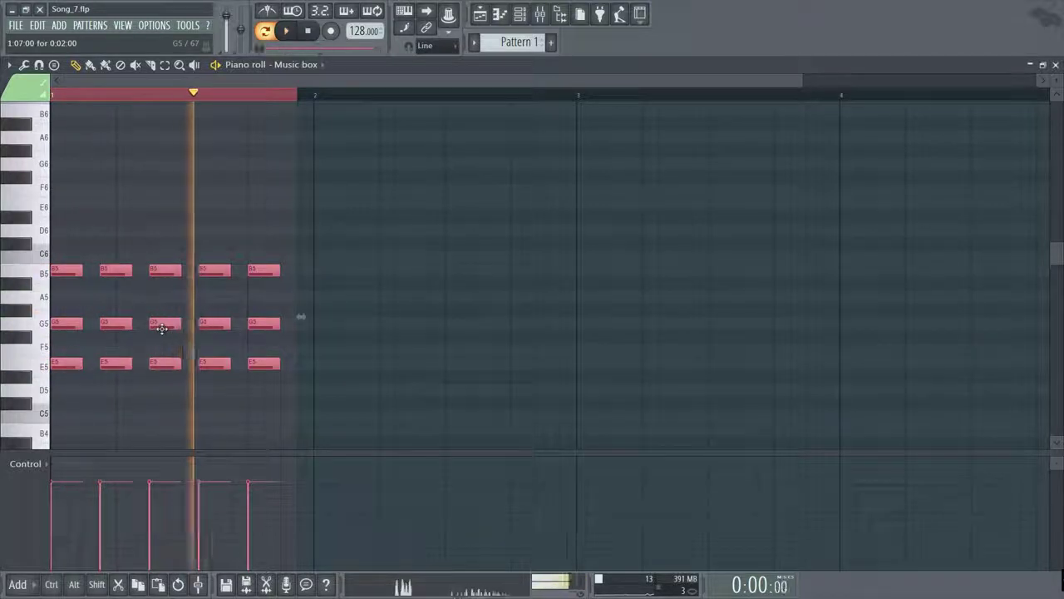
{"action": "key", "text": "space"}
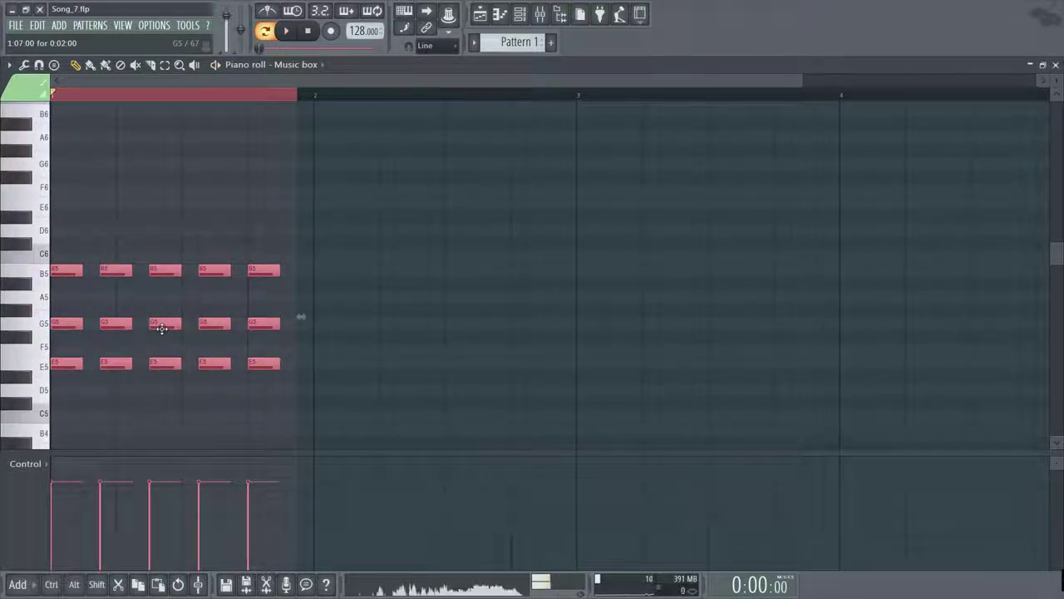
Delete all the chords, draw a four-step E5 note at the start of bar 1 and clear the time selection
{"action": "key", "text": "Delete"}
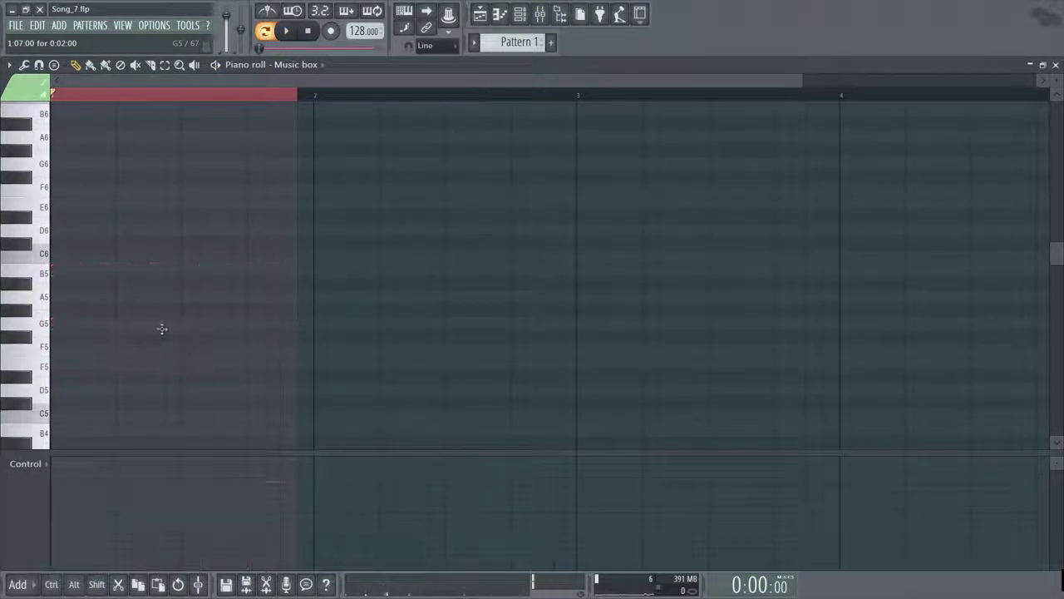
{"action": "left_click", "coordinate": [65, 368]}
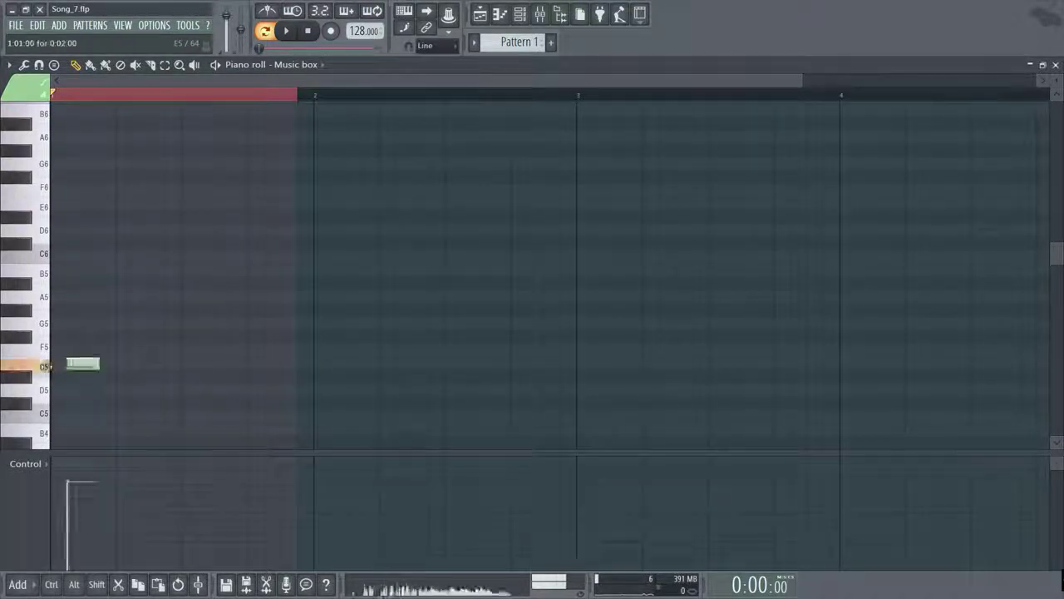
{"action": "left_click_drag", "start_coordinate": [74, 366], "coordinate": [109, 363]}
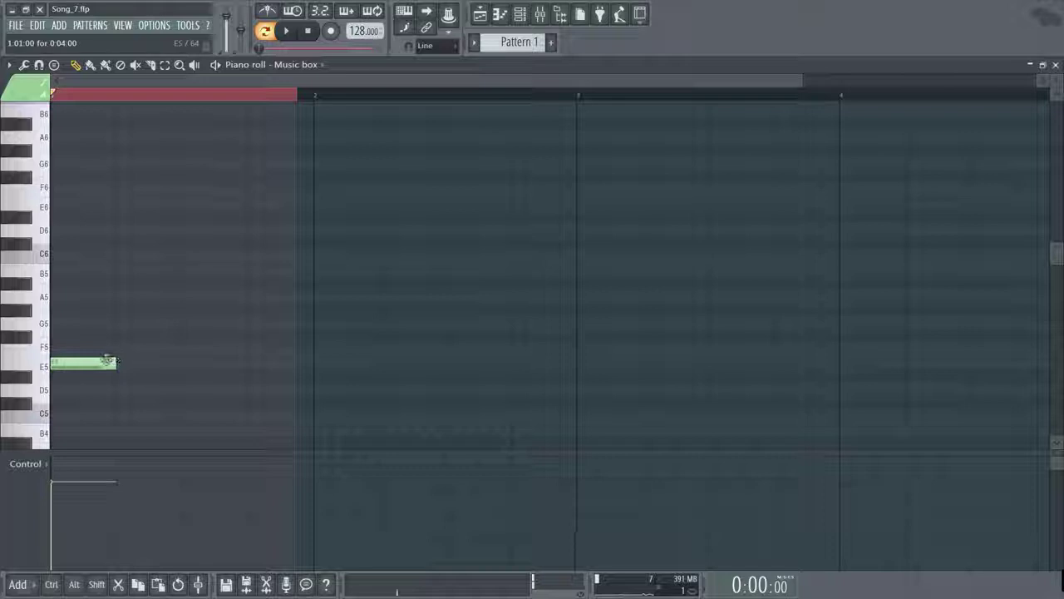
{"action": "left_click", "coordinate": [68, 93]}
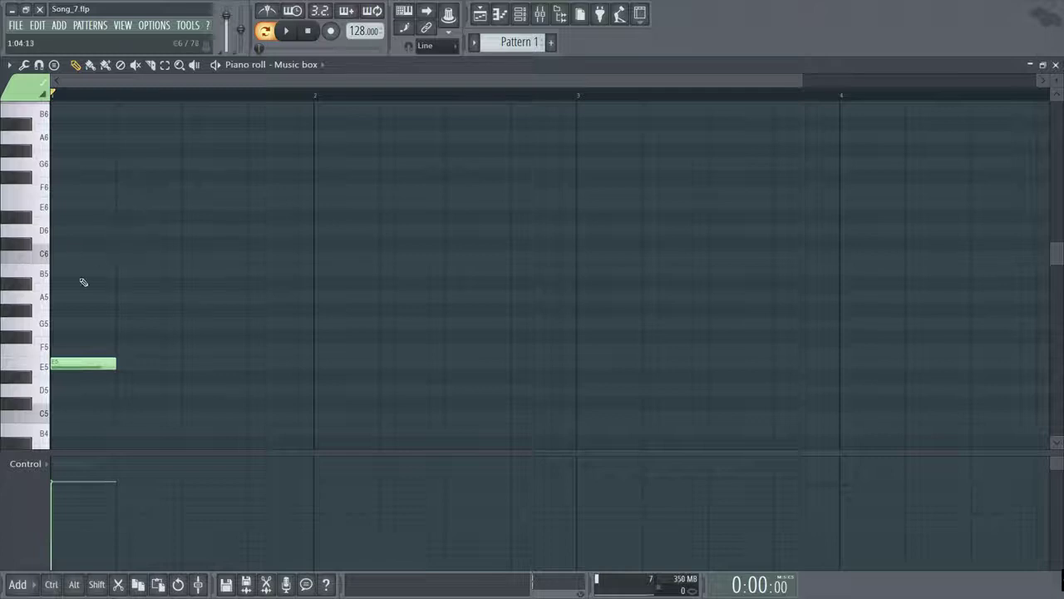
Add a one-step slide note to B5 at step 3 above the E5 note and play the result
{"action": "key", "text": "space"}
{"action": "left_click_drag", "start_coordinate": [85, 287], "coordinate": [79, 271]}
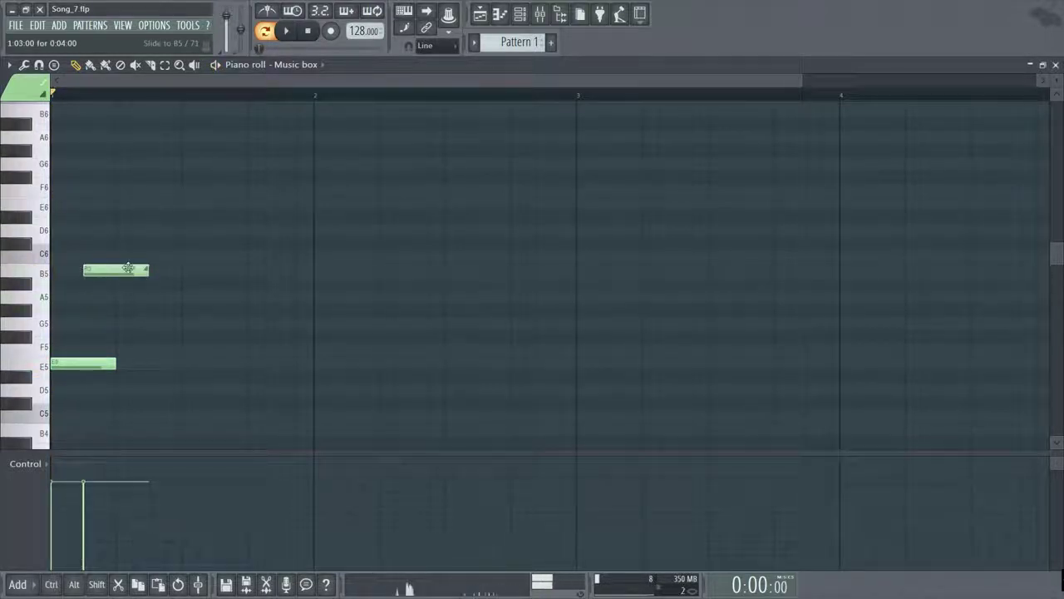
{"action": "left_click_drag", "start_coordinate": [143, 271], "coordinate": [98, 271]}
{"action": "key", "text": "space"}
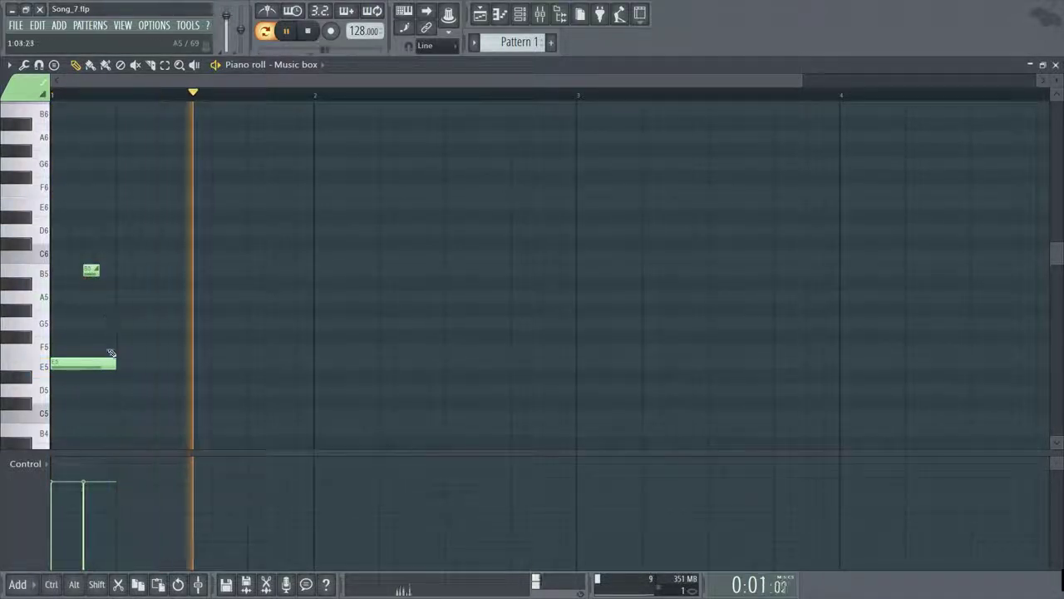
{"action": "key", "text": "space"}
Lengthen the E5 note to eight steps, add one-step slides to E6 and B5 at steps 4 and 5, and play it
{"action": "left_click_drag", "start_coordinate": [126, 360], "coordinate": [183, 361]}
{"action": "left_click", "coordinate": [91, 269]}
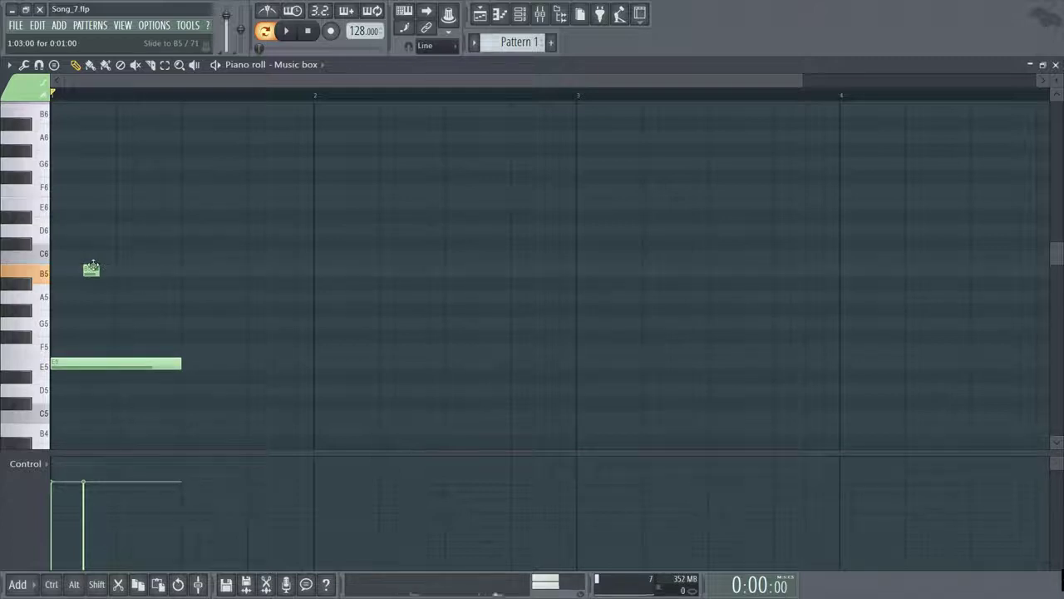
{"action": "left_click", "coordinate": [118, 218]}
{"action": "left_click_drag", "start_coordinate": [118, 218], "coordinate": [103, 204]}
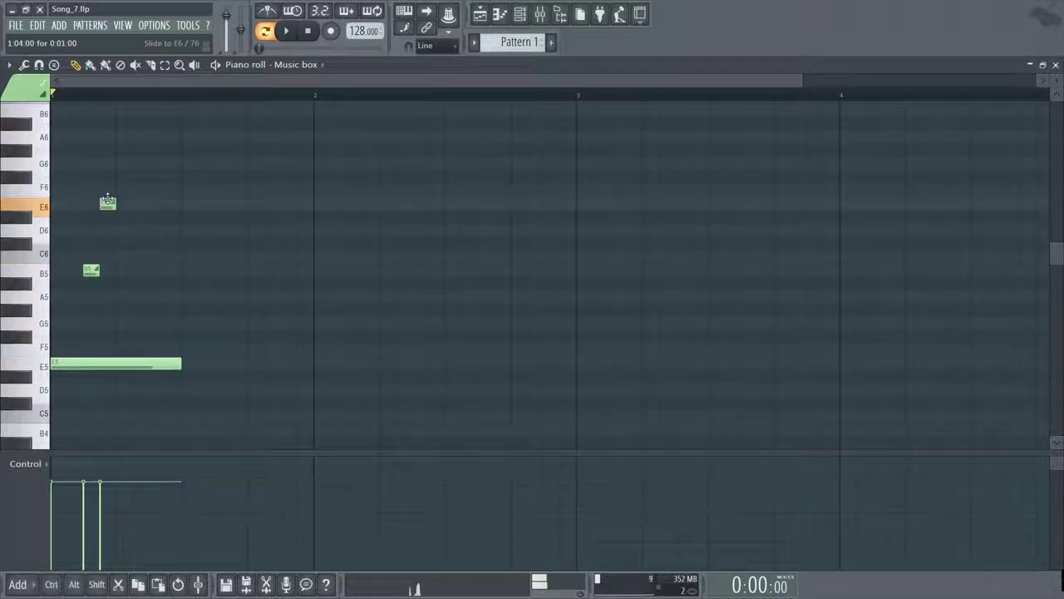
{"action": "left_click", "coordinate": [120, 268]}
{"action": "key", "text": "space"}
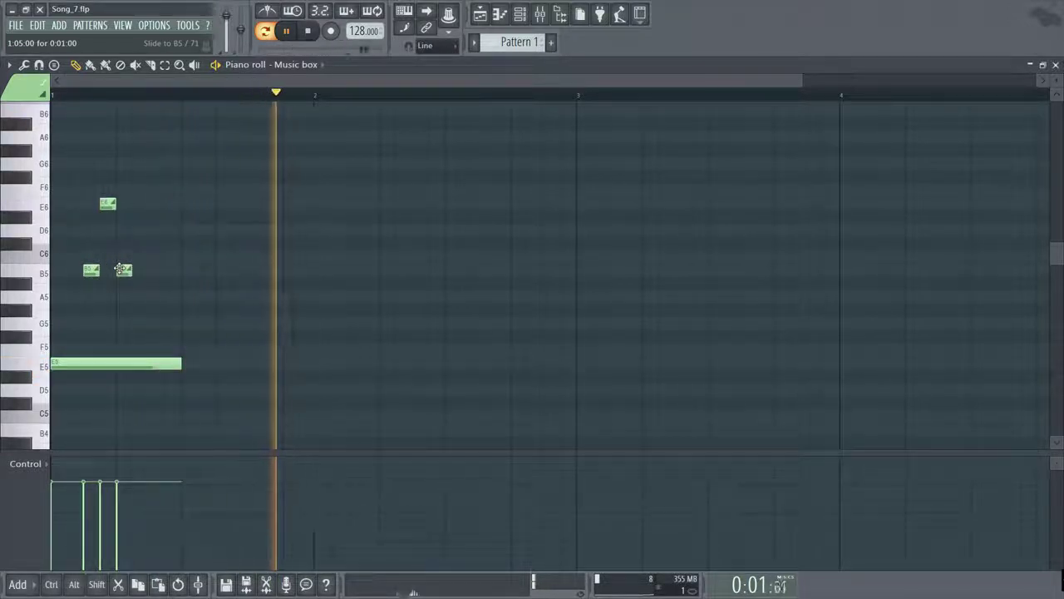
{"action": "key", "text": "space"}
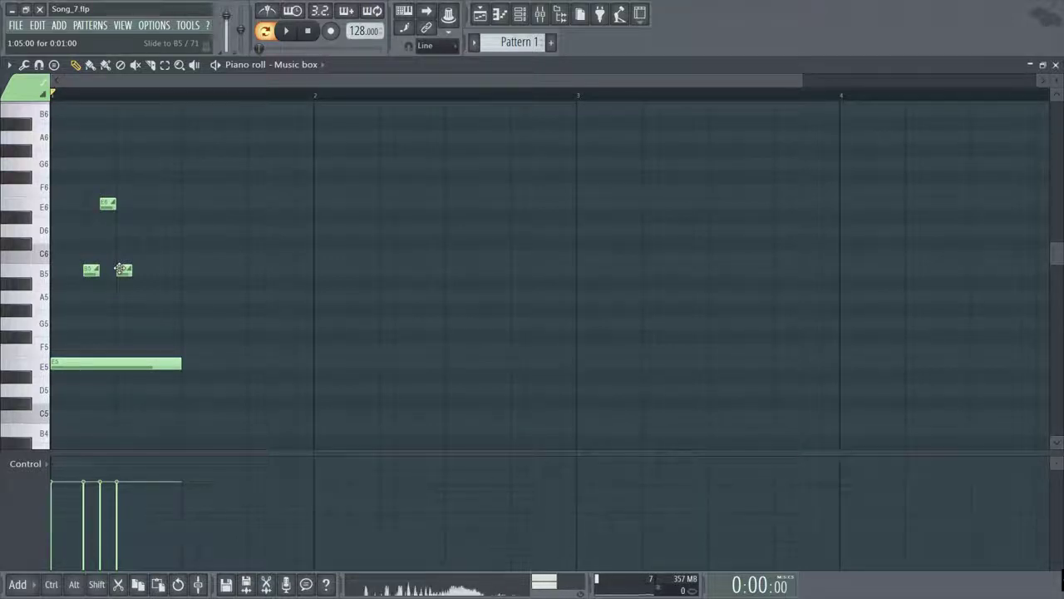
Delete the three slide notes above the E5 note
{"action": "right_click", "coordinate": [123, 268]}
{"action": "right_click", "coordinate": [90, 270]}
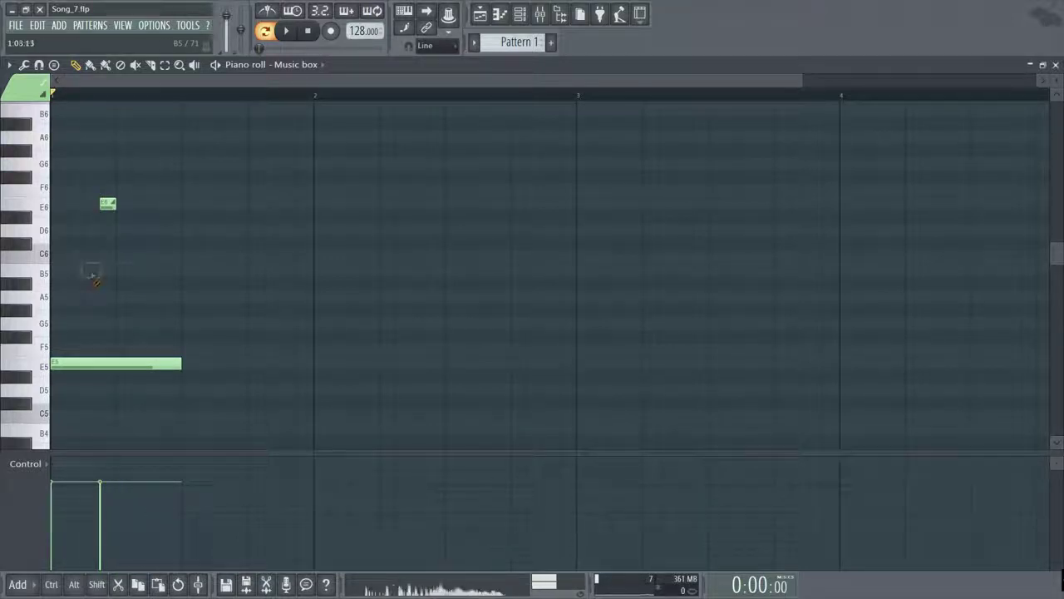
{"action": "right_click", "coordinate": [107, 203]}
Build a four-note chord on the E5 note by adding G5, B5 and E6 of the same length
{"action": "left_click", "coordinate": [74, 364]}
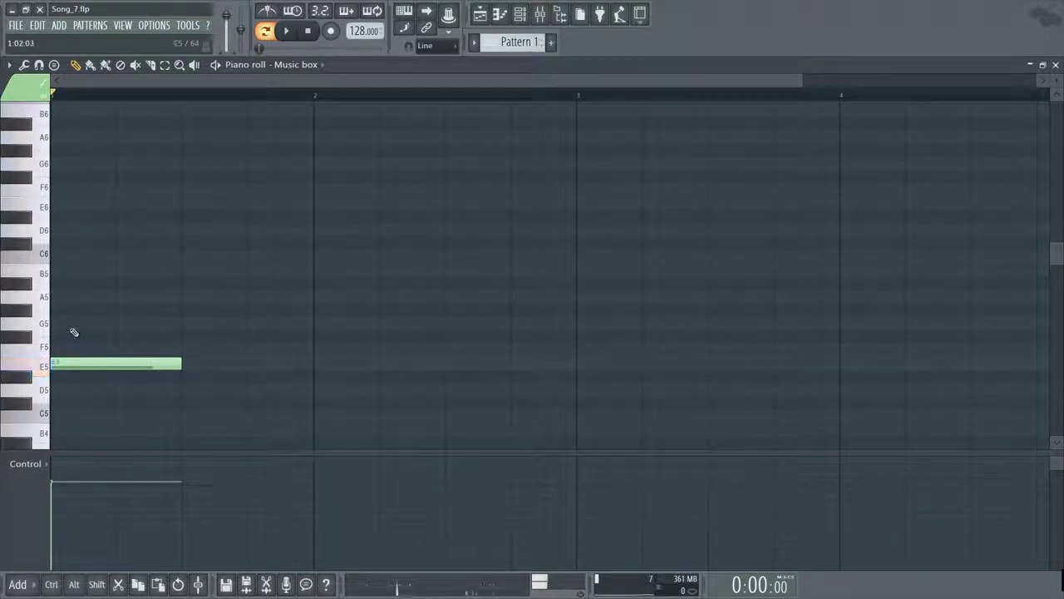
{"action": "left_click", "coordinate": [60, 324]}
{"action": "left_click", "coordinate": [57, 271]}
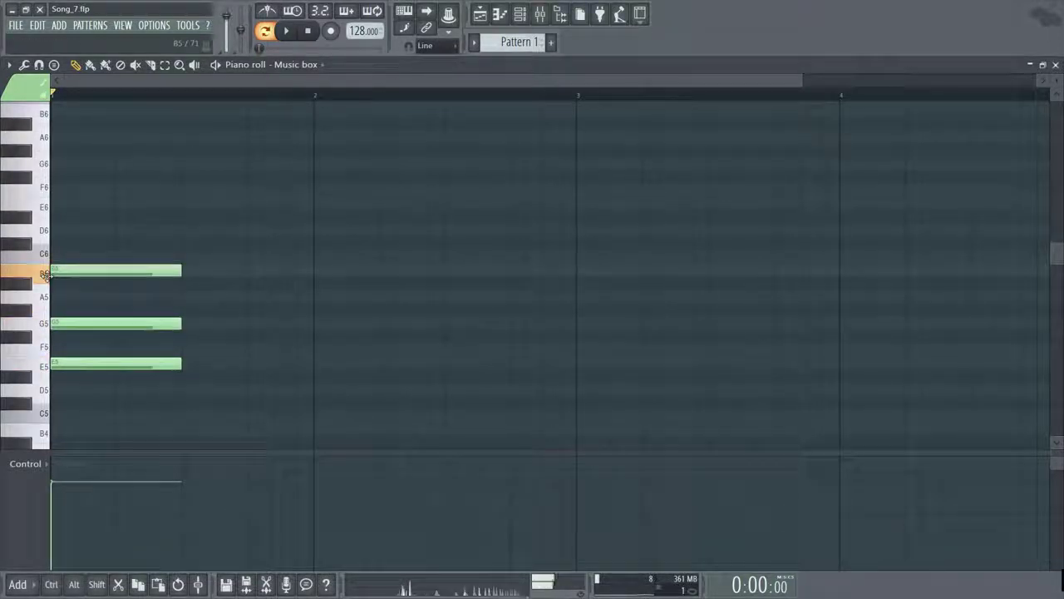
{"action": "left_click", "coordinate": [60, 206]}
Shorten the four-note chord to two steps and duplicate it to make a rhythm of six chords across bar 1
{"action": "left_click_drag", "start_coordinate": [165, 93], "coordinate": [133, 94]}
{"action": "left_click_drag", "start_coordinate": [175, 201], "coordinate": [249, 206]}
{"action": "key", "text": "ctrl+c"}
{"action": "key", "text": "ctrl+v"}
{"action": "key", "text": "ctrl+v"}
{"action": "key", "text": "ctrl+v"}
{"action": "key", "text": "ctrl+v"}
{"action": "key", "text": "ctrl+v"}
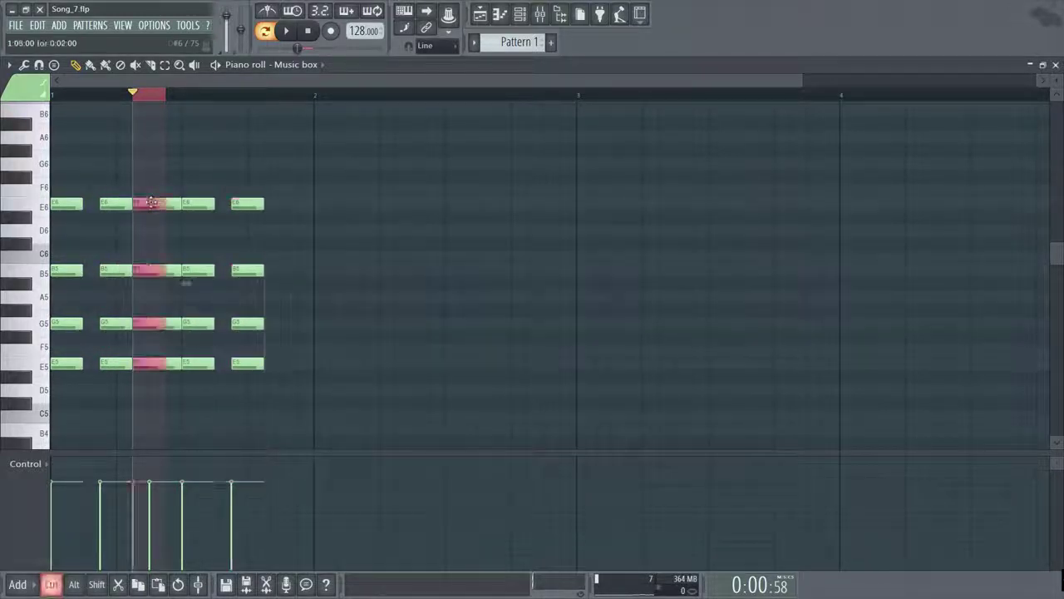
{"action": "left_click_drag", "start_coordinate": [140, 203], "coordinate": [290, 204]}
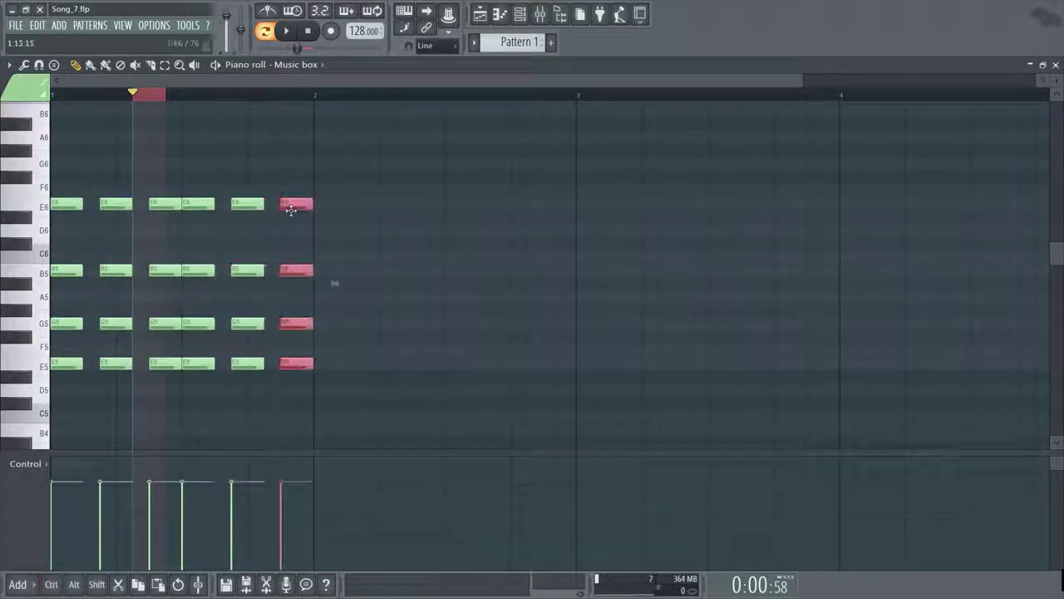
Clear the time selection and play the six-chord pattern from the start
{"action": "left_click", "coordinate": [57, 96]}
{"action": "key", "text": "space"}
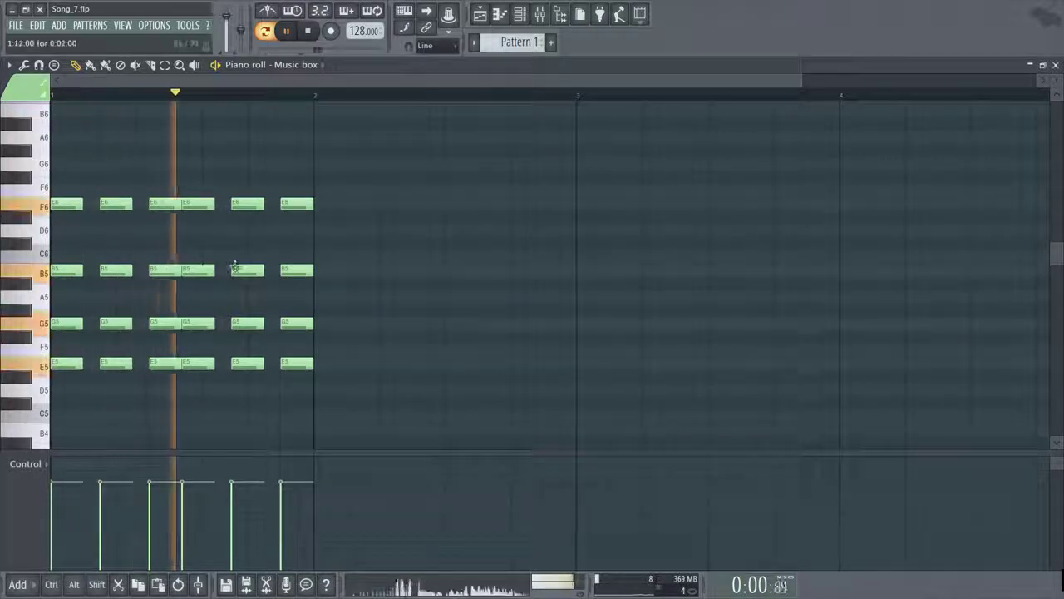
{"action": "key", "text": "space"}
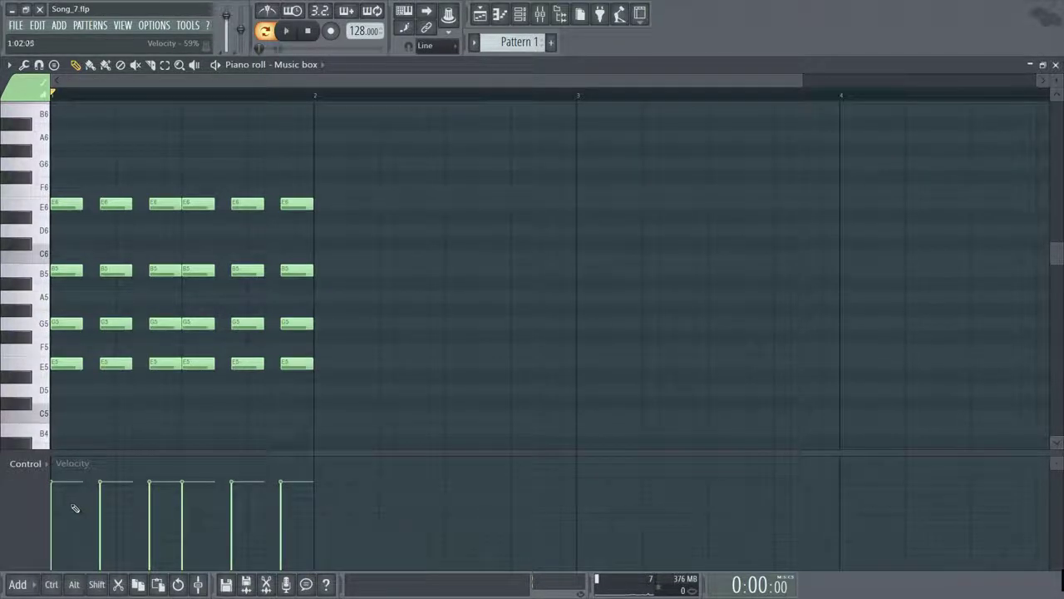
Try a rising velocity ramp across the six chords in bar 1 during playback, and undo it
{"action": "key", "text": "space"}
{"action": "left_click_drag", "start_coordinate": [52, 538], "coordinate": [279, 479]}
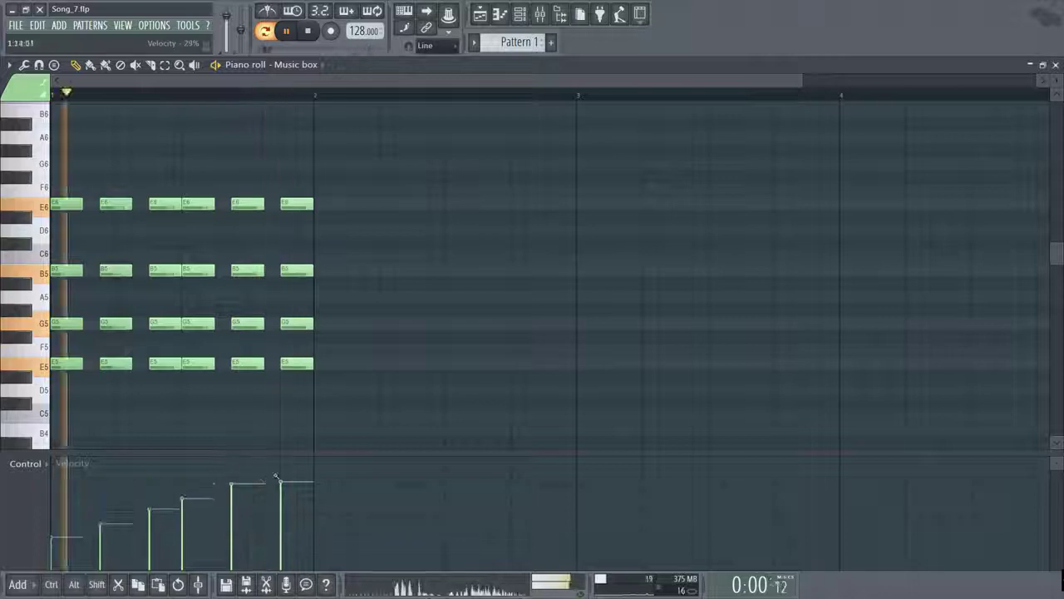
{"action": "key", "text": "ctrl"}
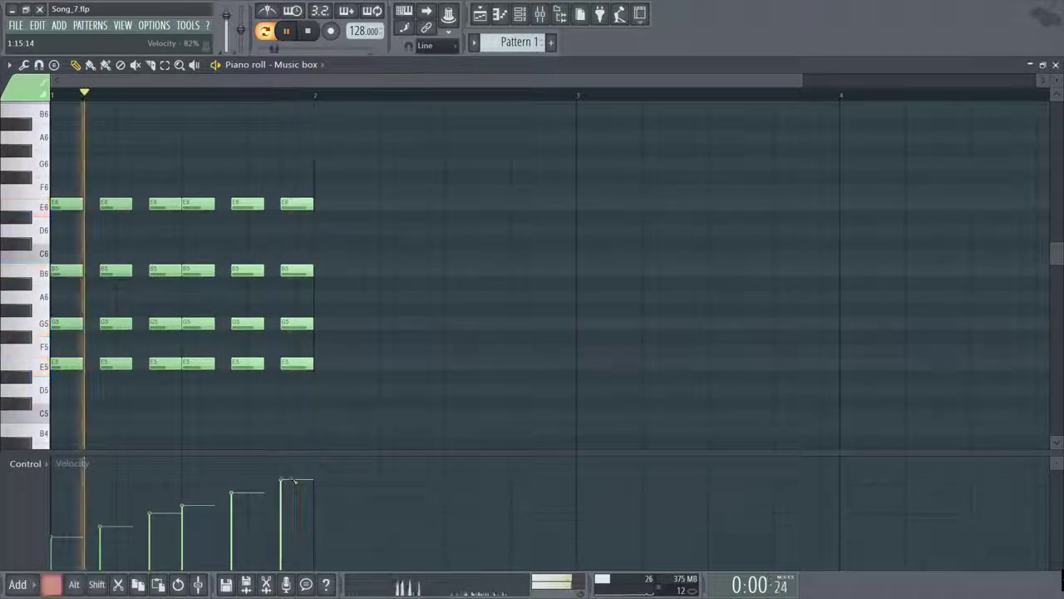
{"action": "key", "text": "ctrl+z"}
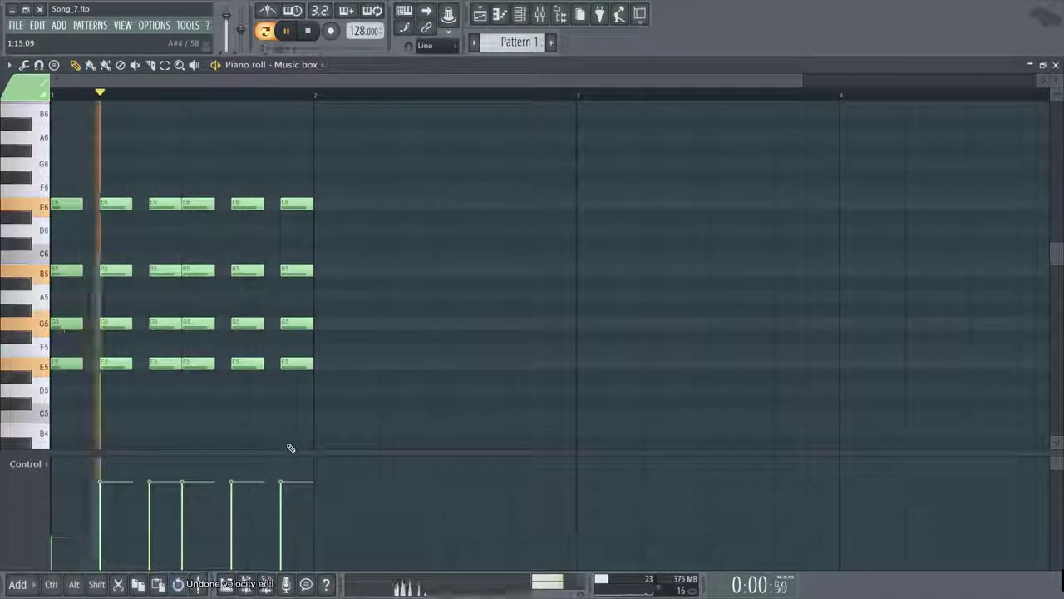
{"action": "key", "text": "space"}
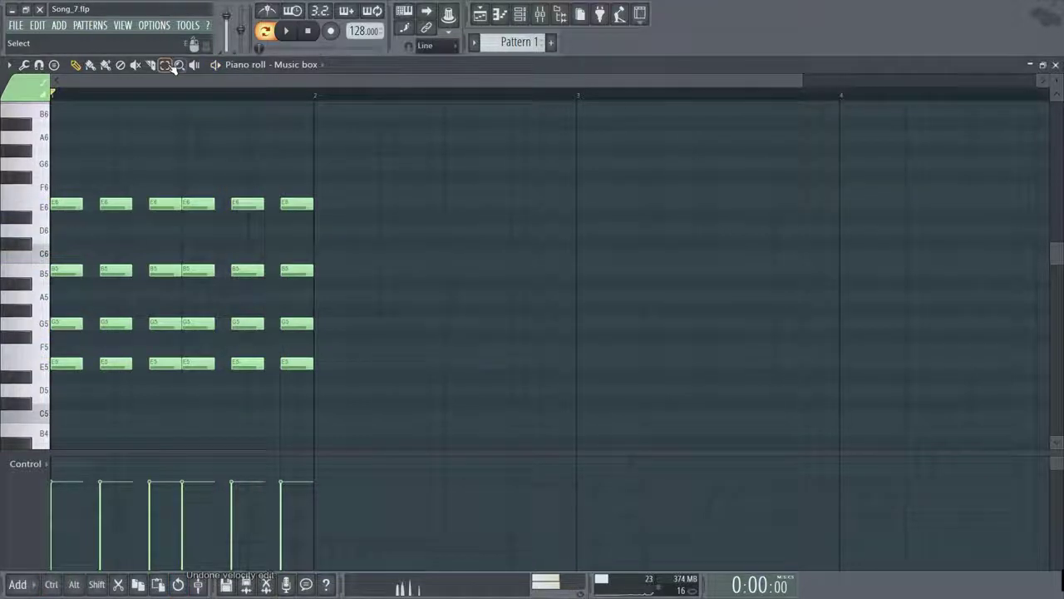
Try lowering the velocity of only the third chord's B5 note to about 59%, and undo it
{"action": "left_click", "coordinate": [161, 269]}
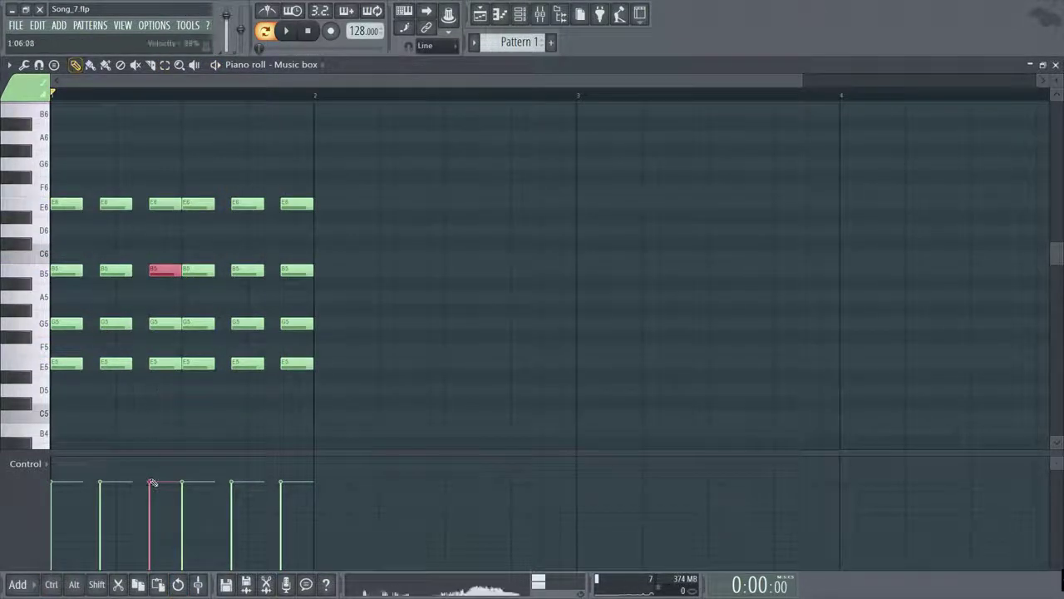
{"action": "left_click_drag", "start_coordinate": [149, 487], "coordinate": [152, 506]}
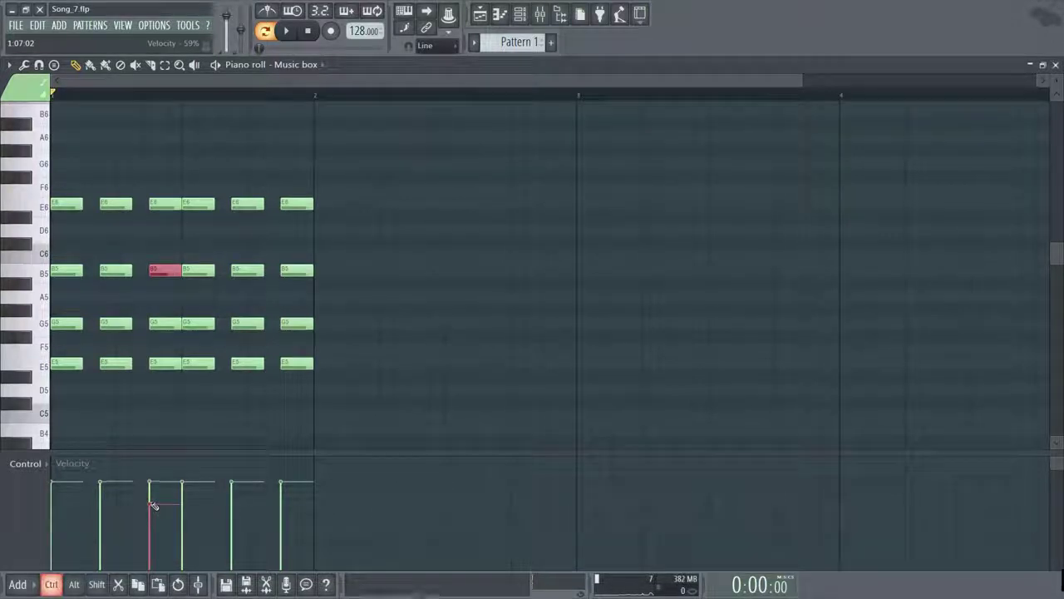
{"action": "key", "text": "ctrl+z"}
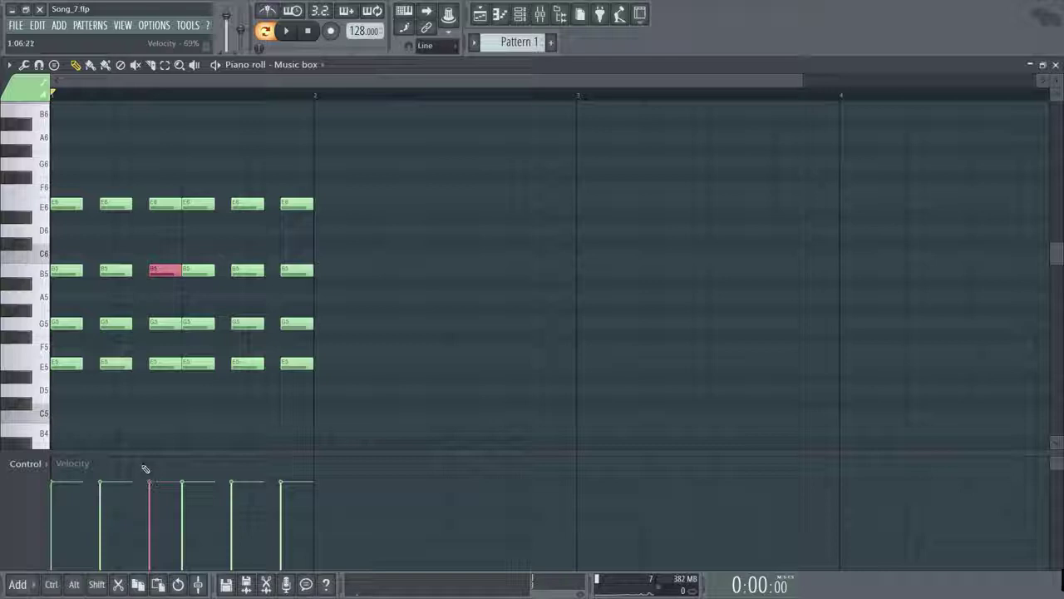
Switch the control lane to note pan, sweep the six chords from far left to far right, and play the pattern
{"action": "left_click", "coordinate": [49, 466]}
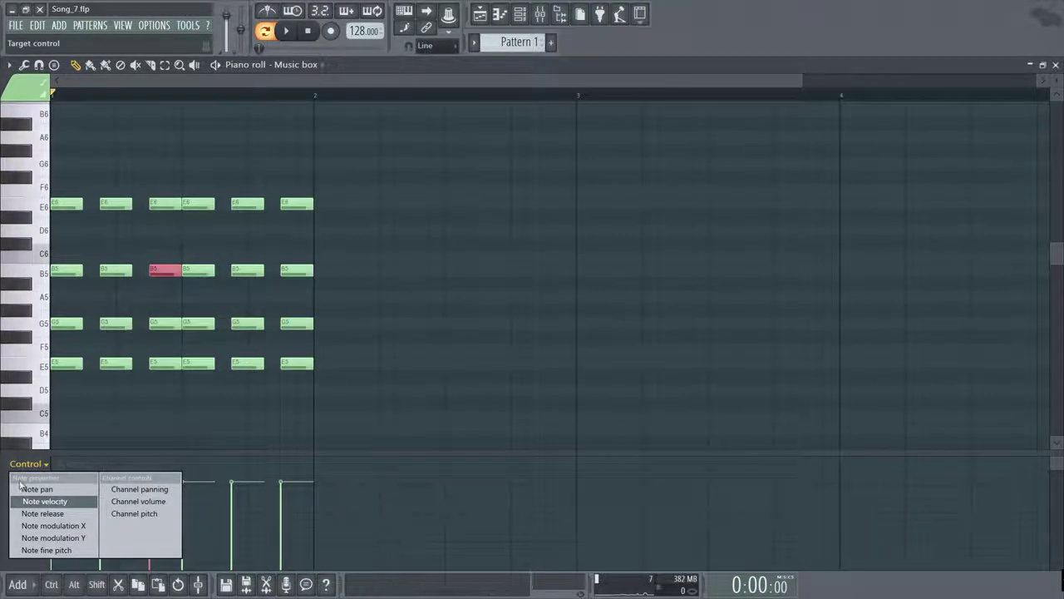
{"action": "left_click", "coordinate": [54, 490]}
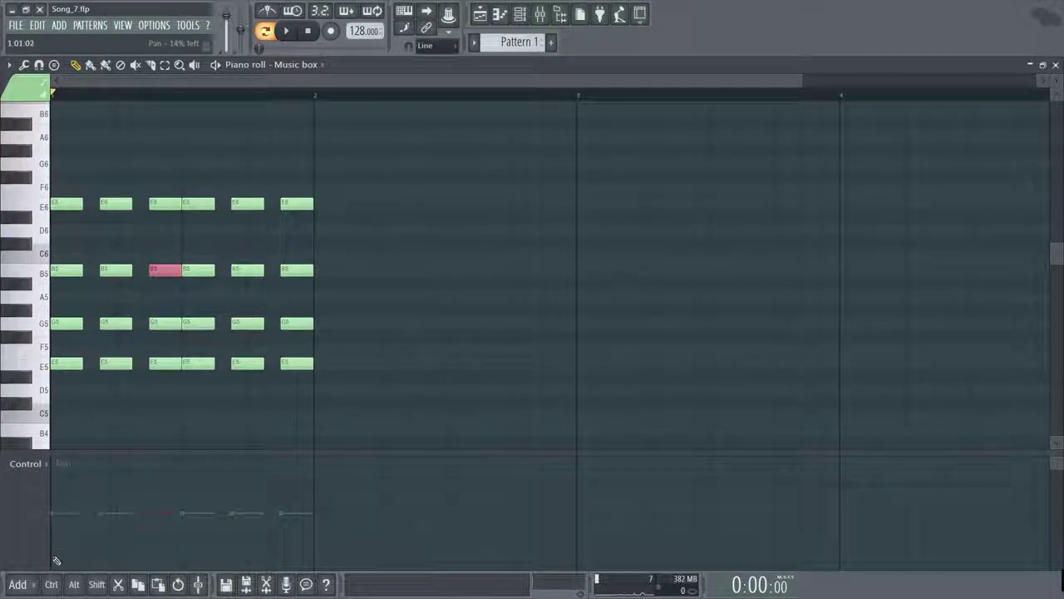
{"action": "left_click", "coordinate": [103, 442]}
{"action": "right_click", "coordinate": [103, 444]}
{"action": "left_click_drag", "start_coordinate": [58, 539], "coordinate": [55, 571]}
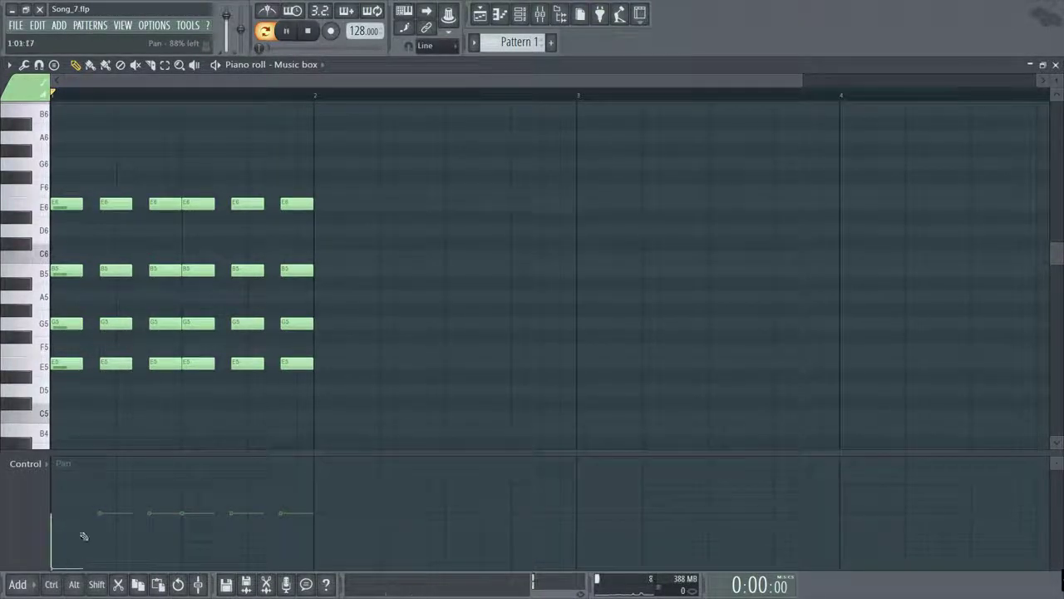
{"action": "mouse_move", "coordinate": [102, 510]}
{"action": "left_mouse_down"}
{"action": "mouse_move", "coordinate": [104, 470]}
{"action": "mouse_move", "coordinate": [64, 567]}
{"action": "mouse_move", "coordinate": [214, 503]}
{"action": "mouse_move", "coordinate": [321, 441]}
{"action": "mouse_move", "coordinate": [305, 393]}
{"action": "left_mouse_up"}
{"action": "key", "text": "space"}
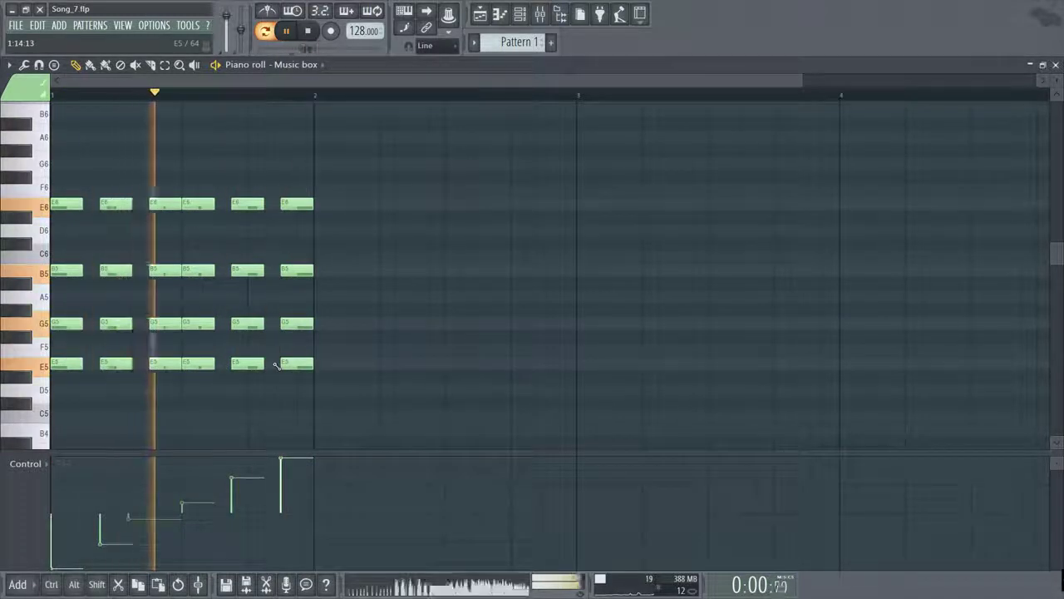
Stop playback and undo all the pan edits on the six chords
{"action": "key", "text": "space"}
{"action": "key", "text": "ctrl"}
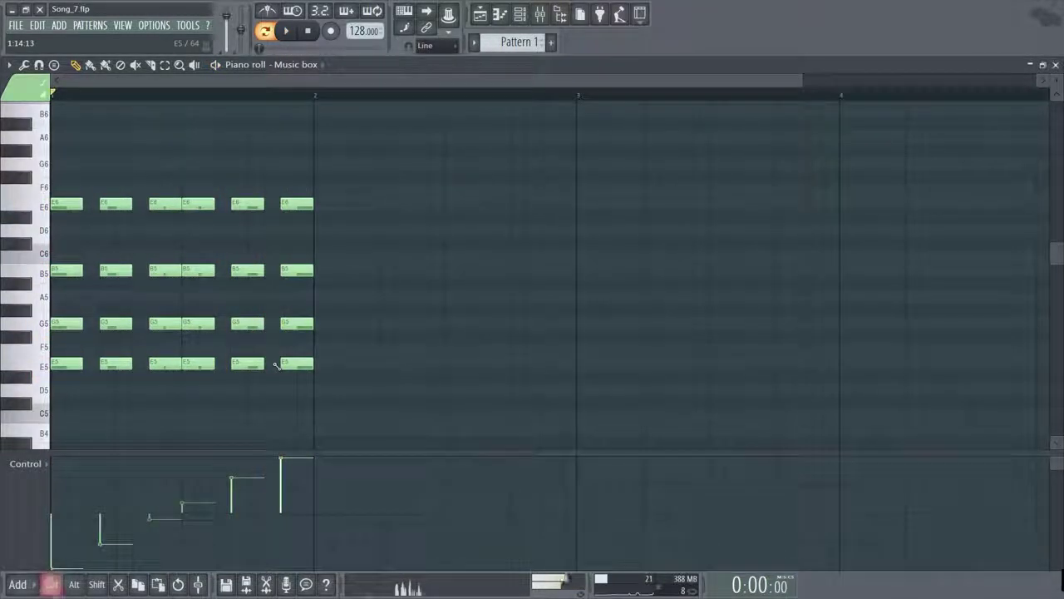
{"action": "key", "text": "ctrl+alt+z"}
{"action": "key", "text": "ctrl+alt+z"}
{"action": "key", "text": "ctrl+alt+z"}
{"action": "key", "text": "ctrl+alt+z"}
{"action": "key", "text": "ctrl+alt+z"}
{"action": "key", "text": "ctrl+alt+z"}
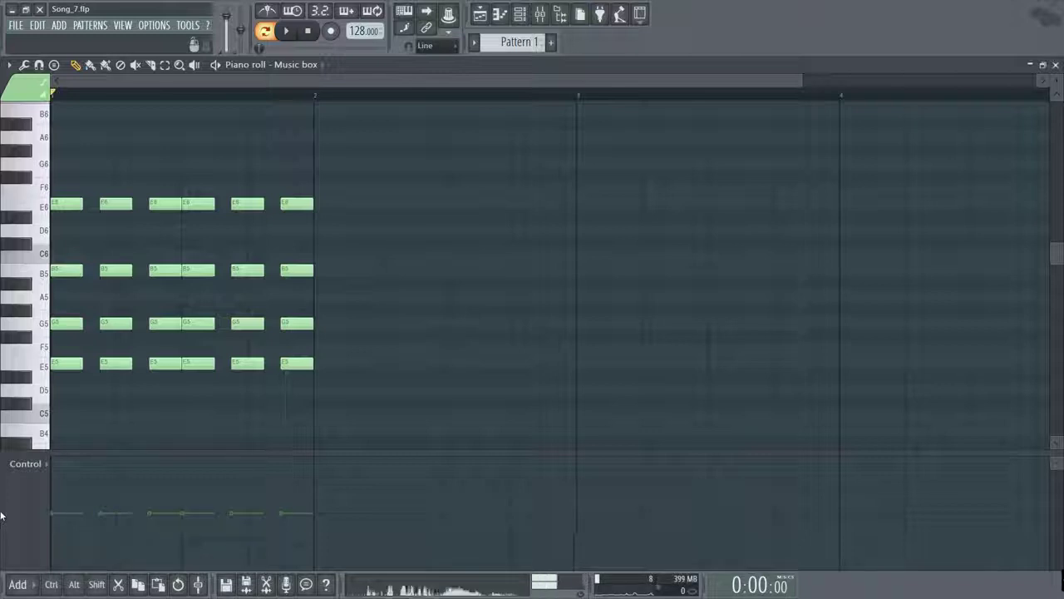
Switch the control lane to channel pitch, try a straight rising pitch ramp across bar 1 with playback, and undo the ramp
{"action": "left_click", "coordinate": [32, 466]}
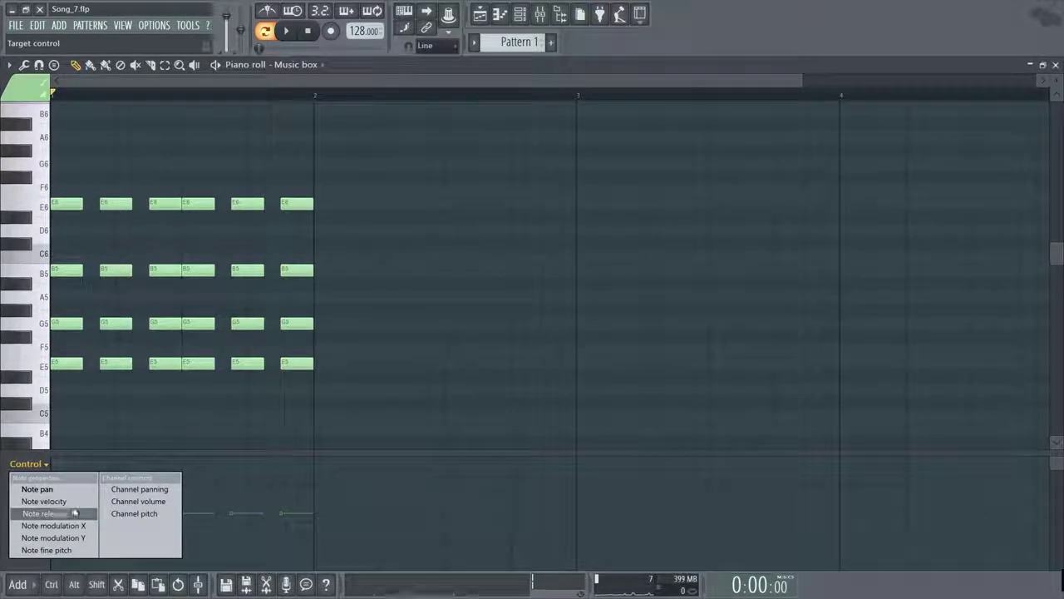
{"action": "left_click", "coordinate": [135, 512]}
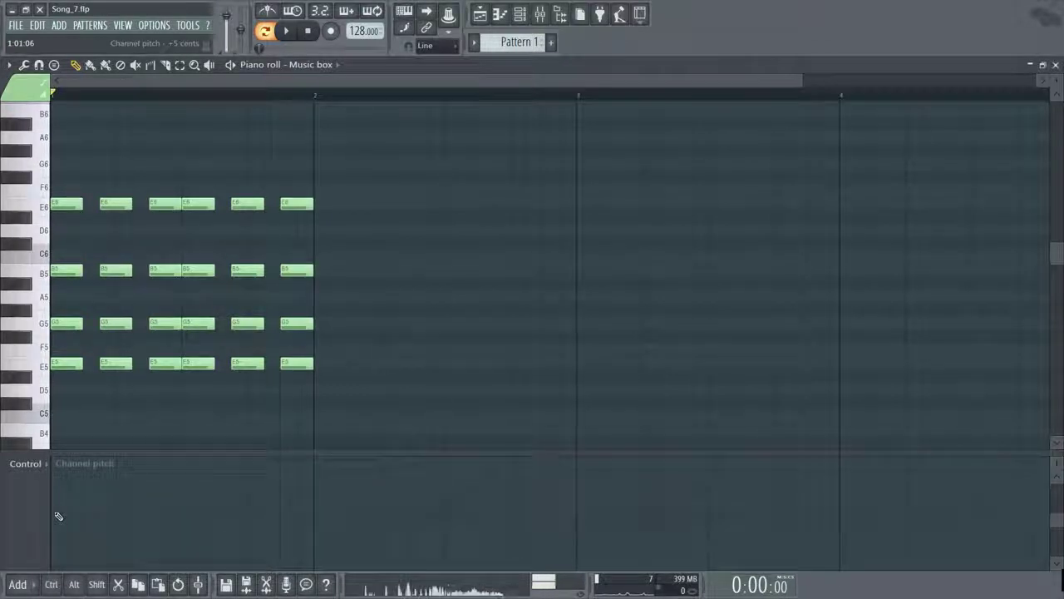
{"action": "left_click_drag", "start_coordinate": [53, 514], "coordinate": [313, 462]}
{"action": "key", "text": "space"}
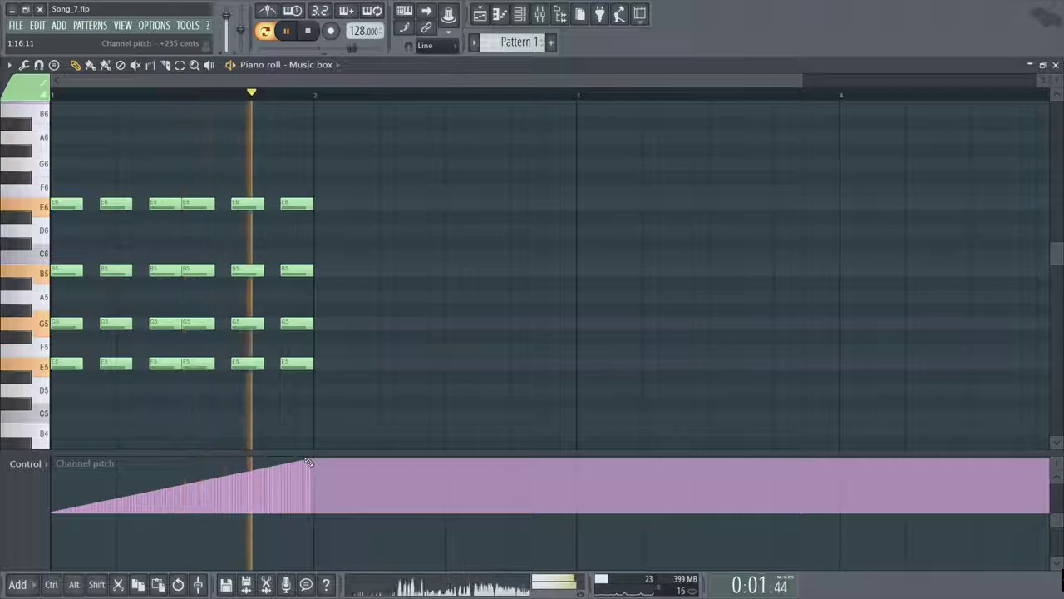
{"action": "key", "text": "space"}
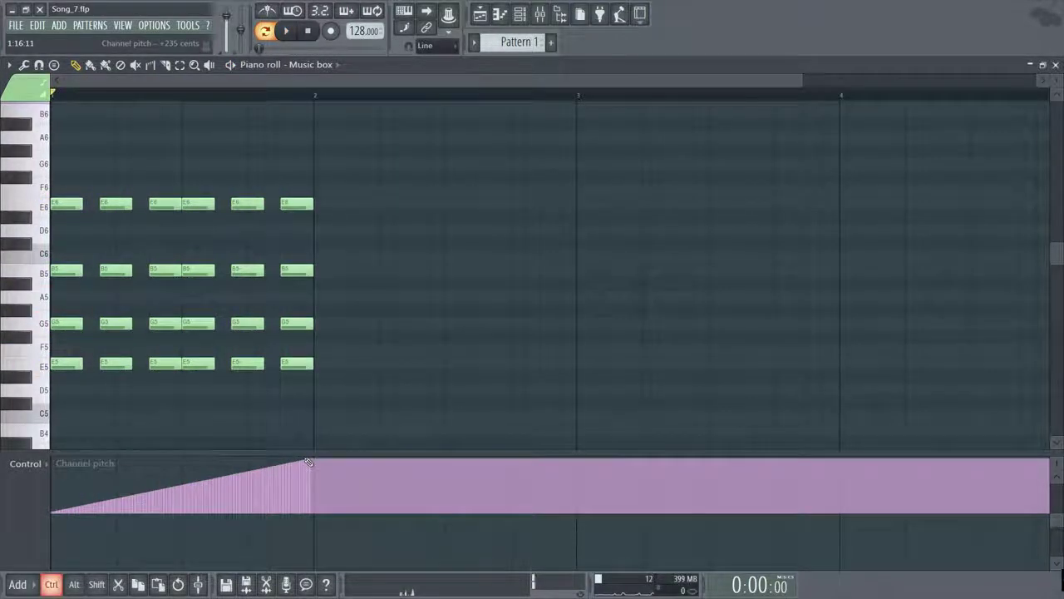
{"action": "key", "text": "ctrl+z"}
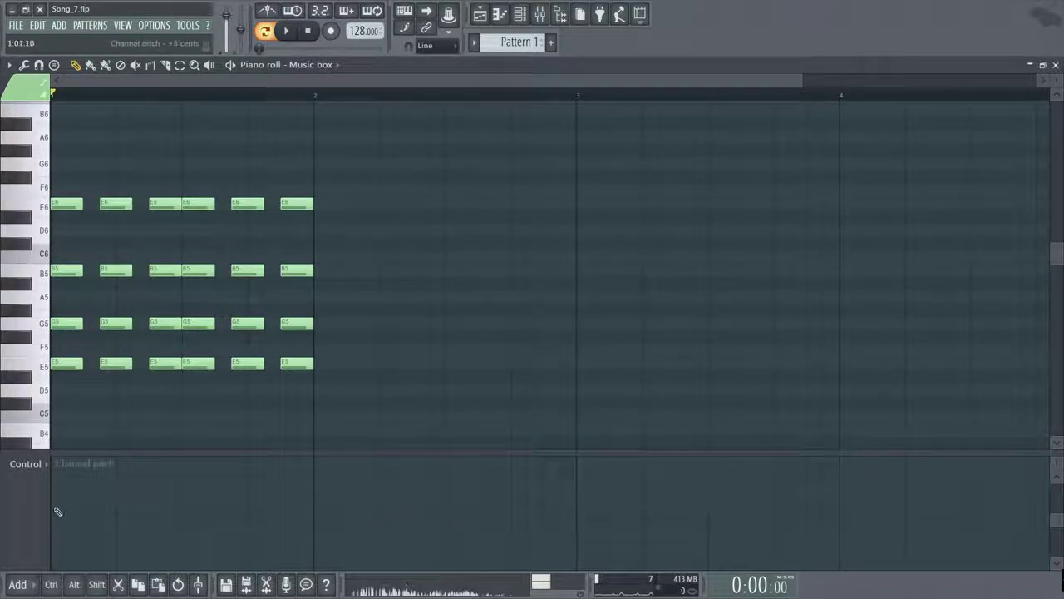
Try irregular up-and-down channel pitch steps across bar 1 during playback, and undo them
{"action": "key", "text": "space"}
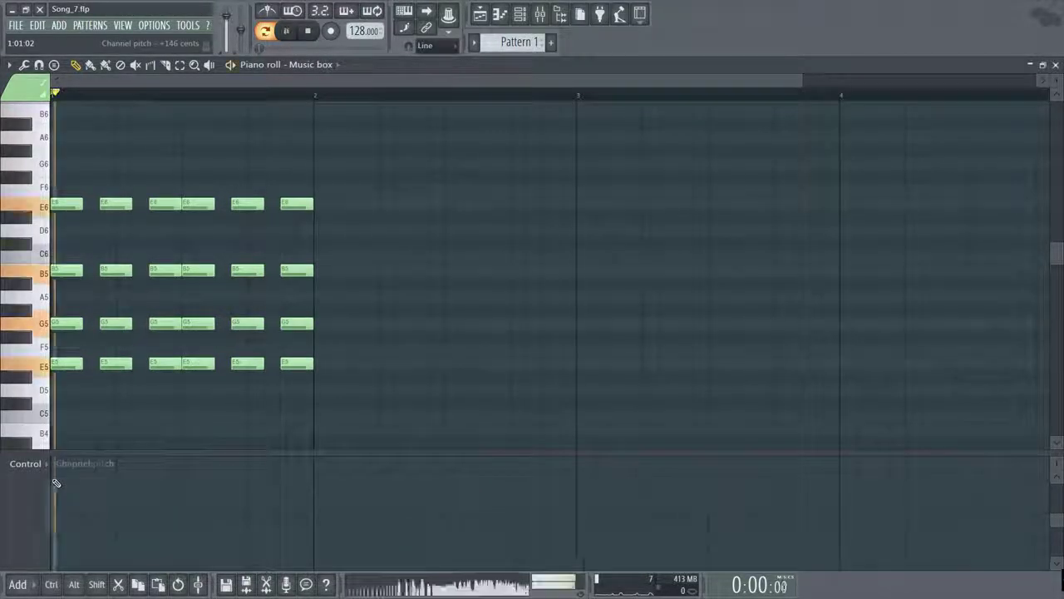
{"action": "mouse_move", "coordinate": [56, 480]}
{"action": "left_mouse_down"}
{"action": "mouse_move", "coordinate": [73, 520]}
{"action": "mouse_move", "coordinate": [102, 543]}
{"action": "mouse_move", "coordinate": [143, 527]}
{"action": "mouse_move", "coordinate": [171, 541]}
{"action": "mouse_move", "coordinate": [221, 527]}
{"action": "mouse_move", "coordinate": [259, 534]}
{"action": "mouse_move", "coordinate": [294, 517]}
{"action": "left_mouse_up"}
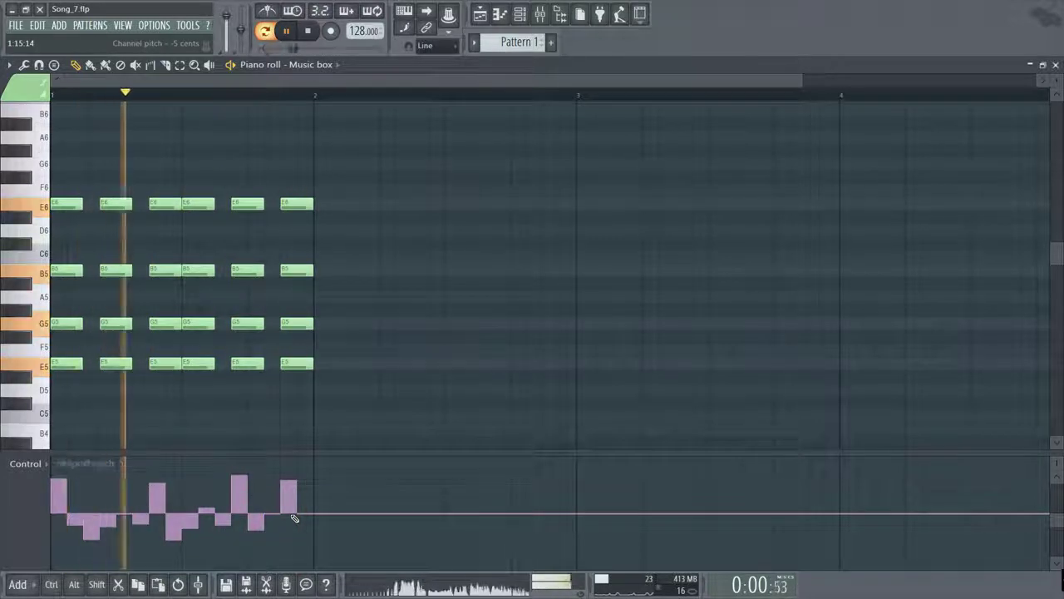
{"action": "key", "text": "space"}
{"action": "key", "text": "ctrl+z"}
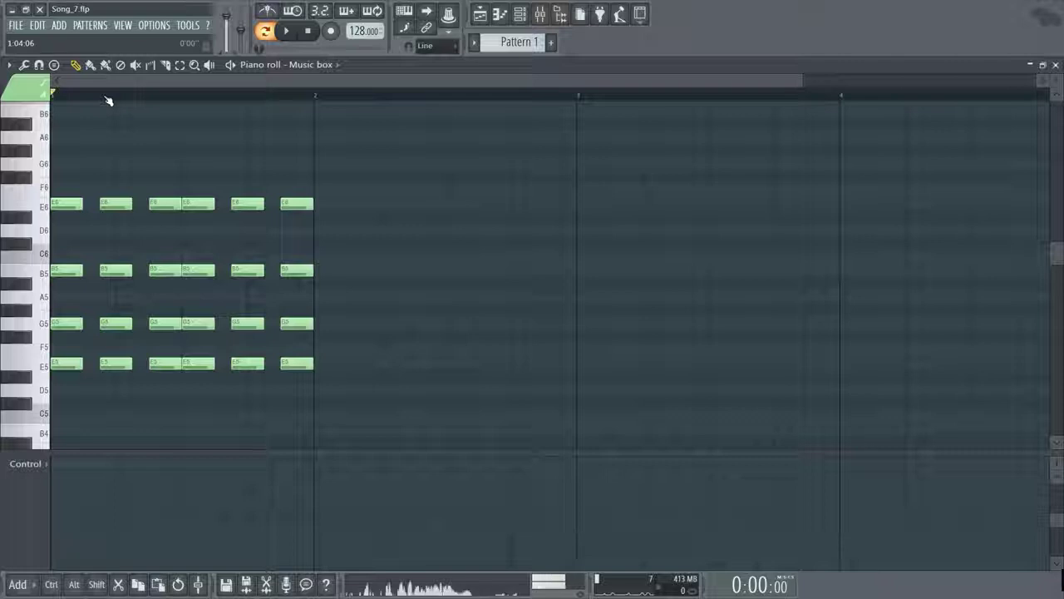
Delete every chord except the first, lengthen the remaining four-note chord to fill bar 1, and clear the time selection
{"action": "left_click_drag", "start_coordinate": [108, 100], "coordinate": [313, 117]}
{"action": "key", "text": "Delete"}
{"action": "left_click_drag", "start_coordinate": [70, 99], "coordinate": [84, 98]}
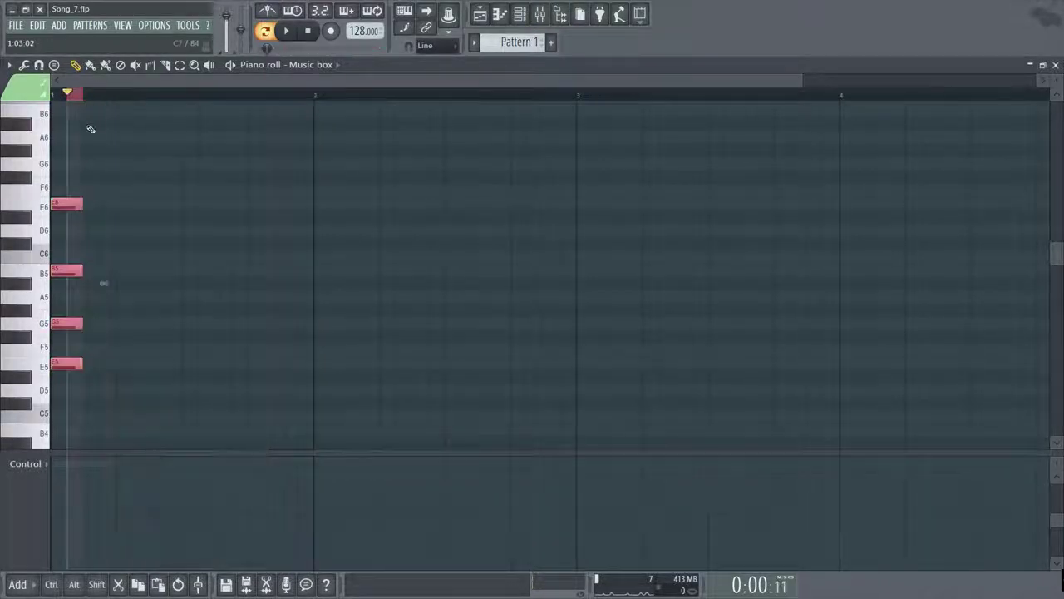
{"action": "left_click_drag", "start_coordinate": [81, 204], "coordinate": [309, 205]}
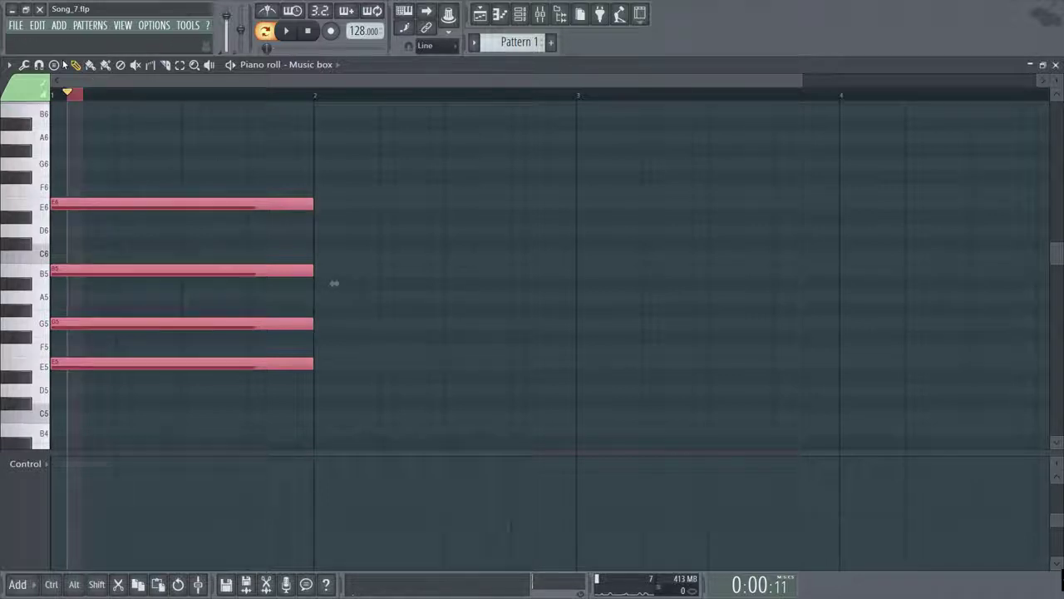
{"action": "left_click", "coordinate": [61, 94]}
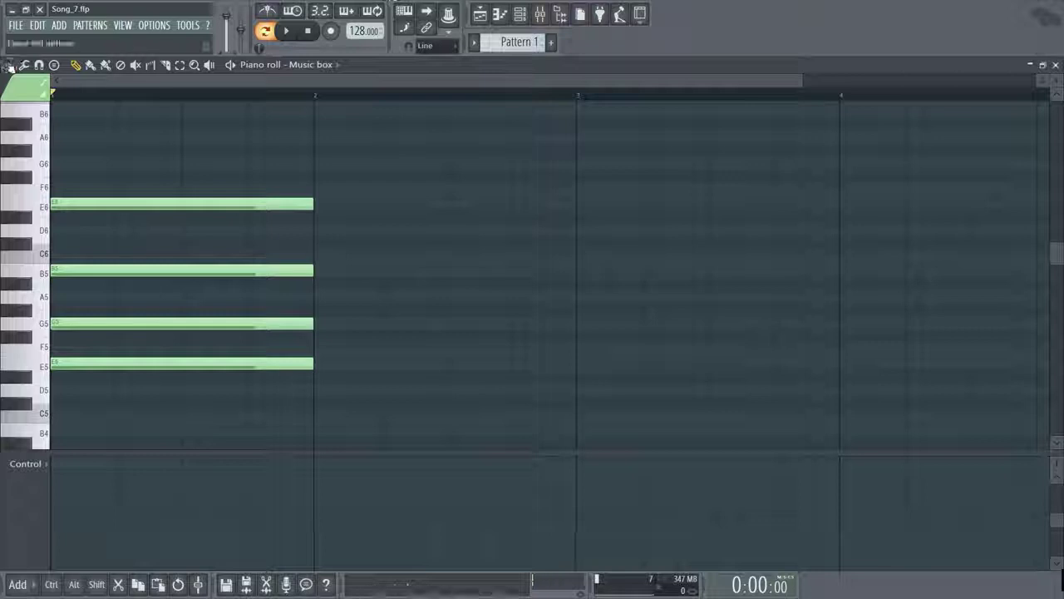
Review the piano roll's file and tool commands, preview Chop with the Default pattern on the bar-long chord, and cancel it
{"action": "left_click", "coordinate": [8, 66]}
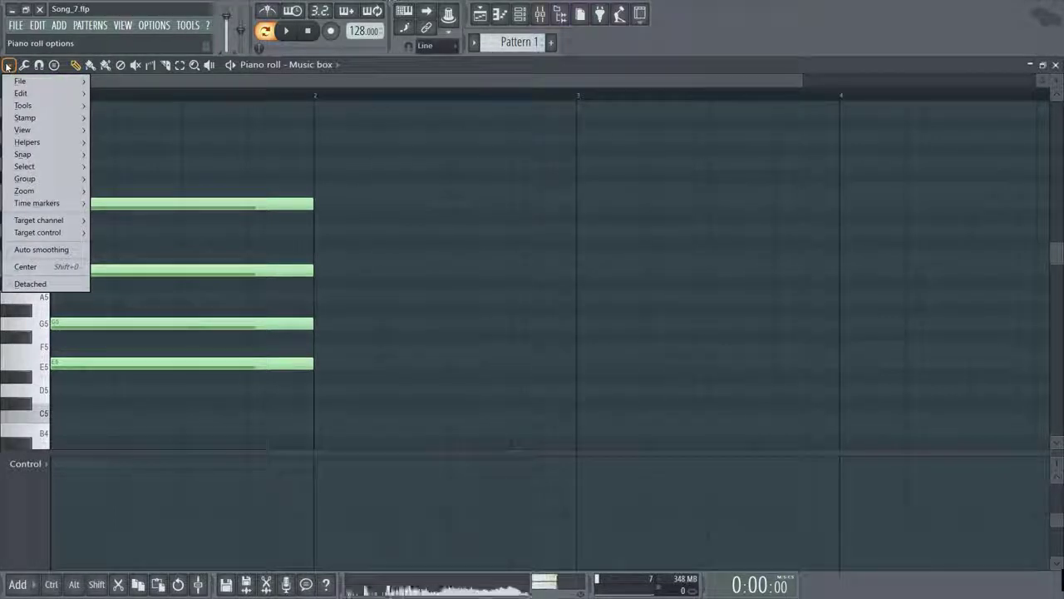
{"action": "mouse_move", "coordinate": [38, 87]}
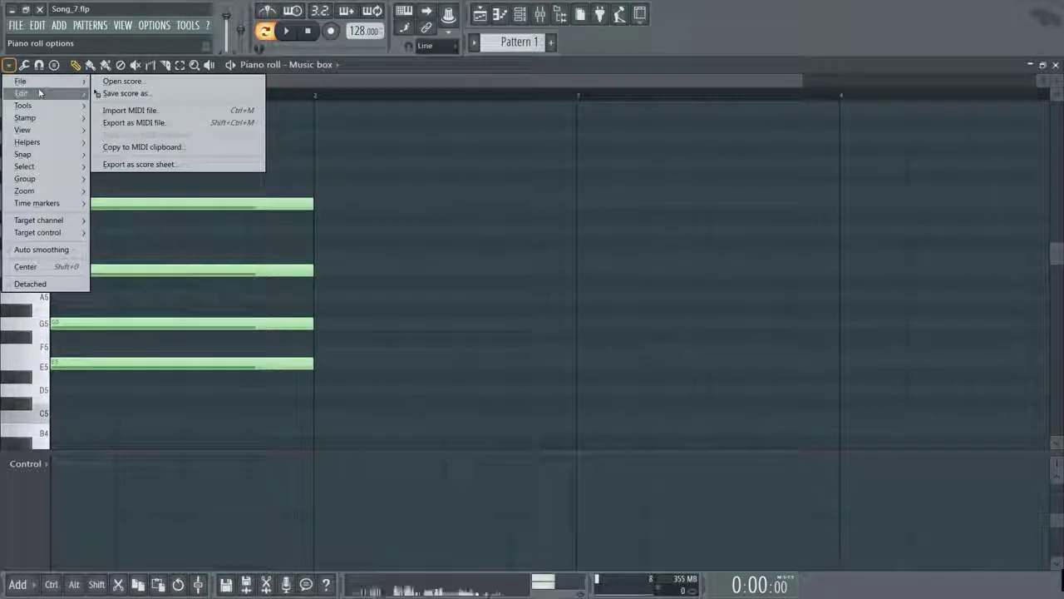
{"action": "mouse_move", "coordinate": [38, 93]}
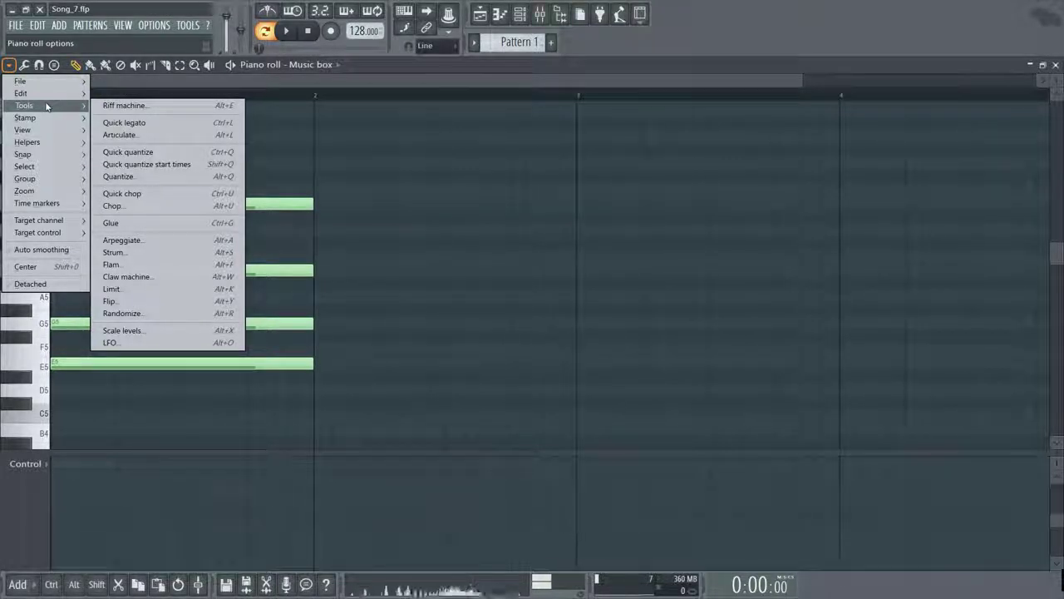
{"action": "left_click", "coordinate": [169, 204]}
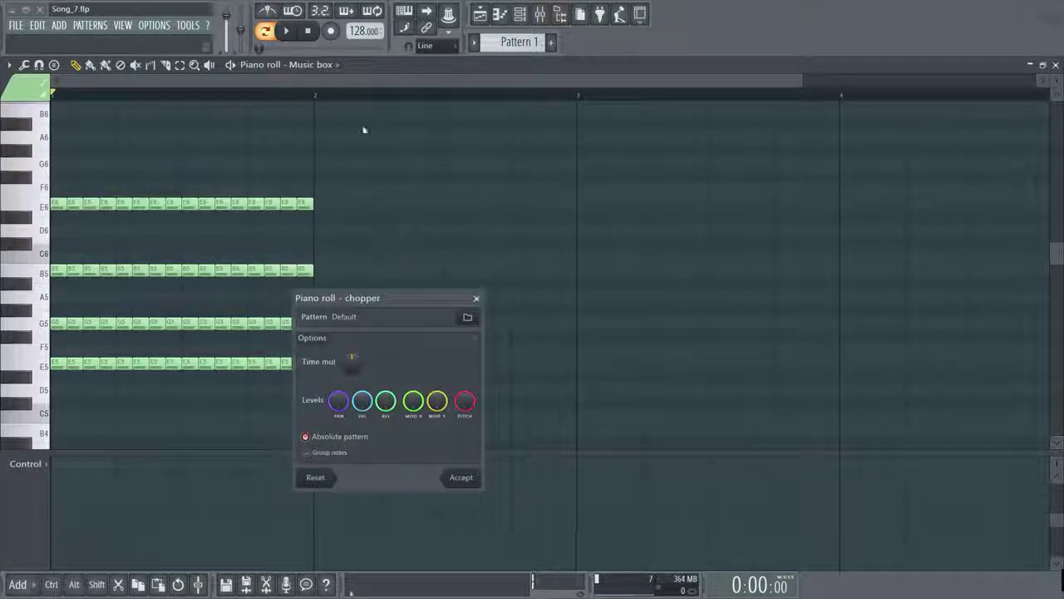
{"action": "left_click", "coordinate": [478, 299]}
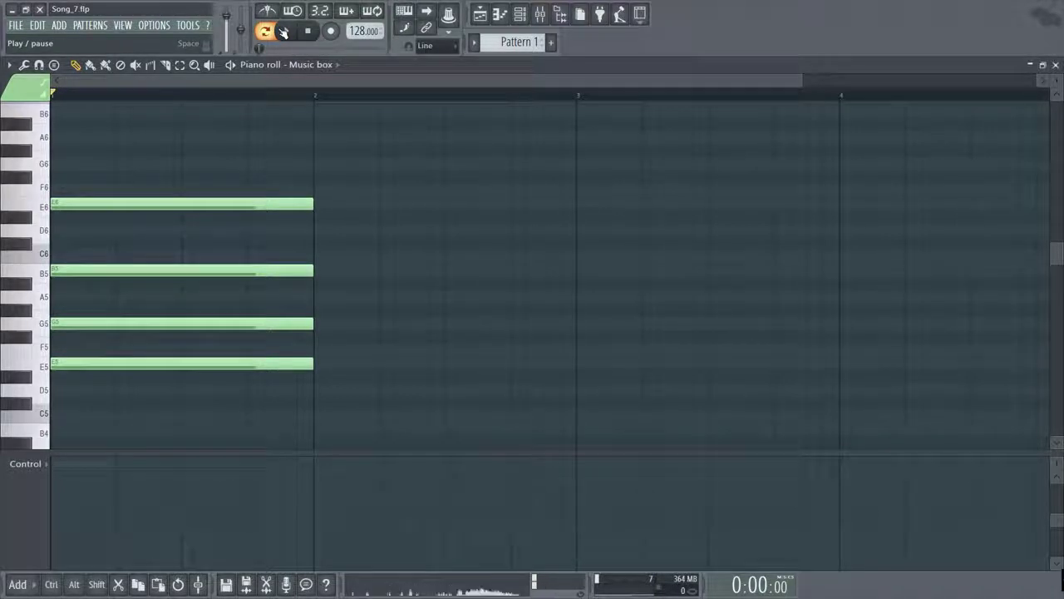
Play the sustained chord, preview Chop with different time multiplier settings, cancel it and stop playback
{"action": "left_click", "coordinate": [284, 31]}
{"action": "left_click", "coordinate": [10, 65]}
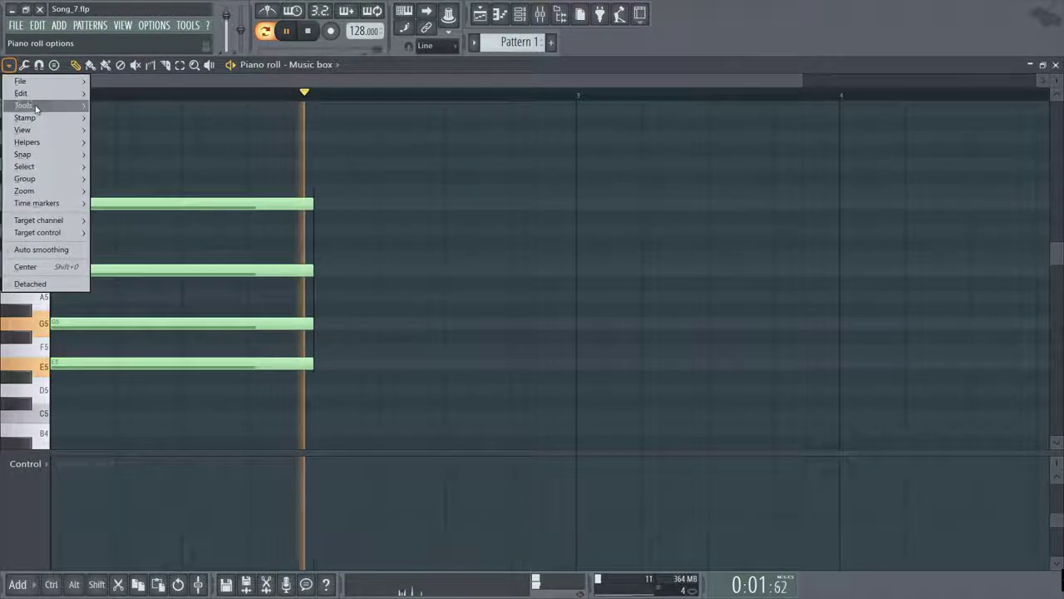
{"action": "left_click", "coordinate": [137, 210]}
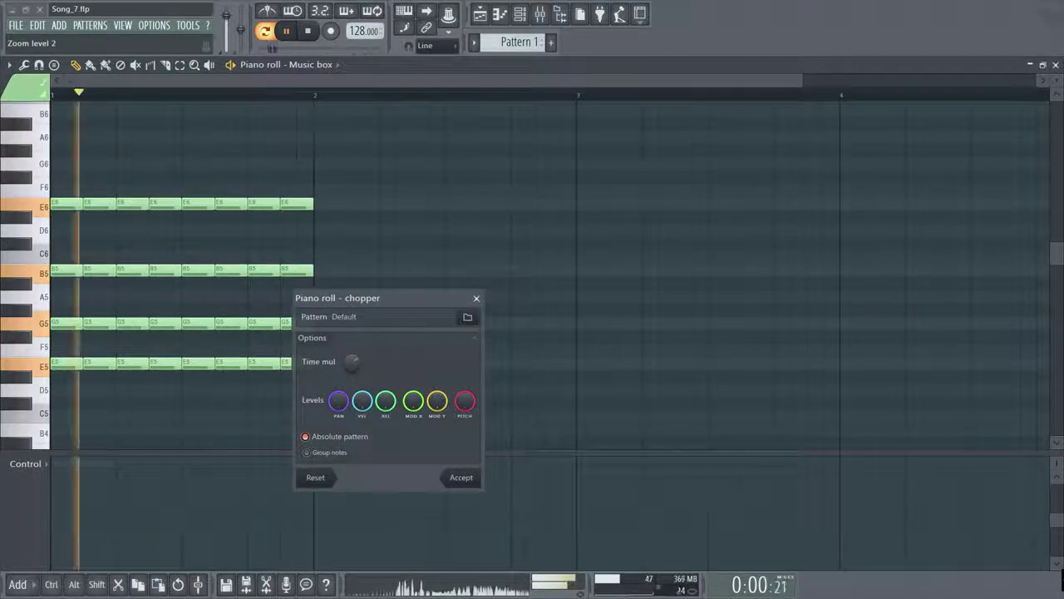
{"action": "mouse_move", "coordinate": [352, 363]}
{"action": "left_mouse_down"}
{"action": "mouse_move", "coordinate": [352, 349]}
{"action": "mouse_move", "coordinate": [352, 362]}
{"action": "left_mouse_up"}
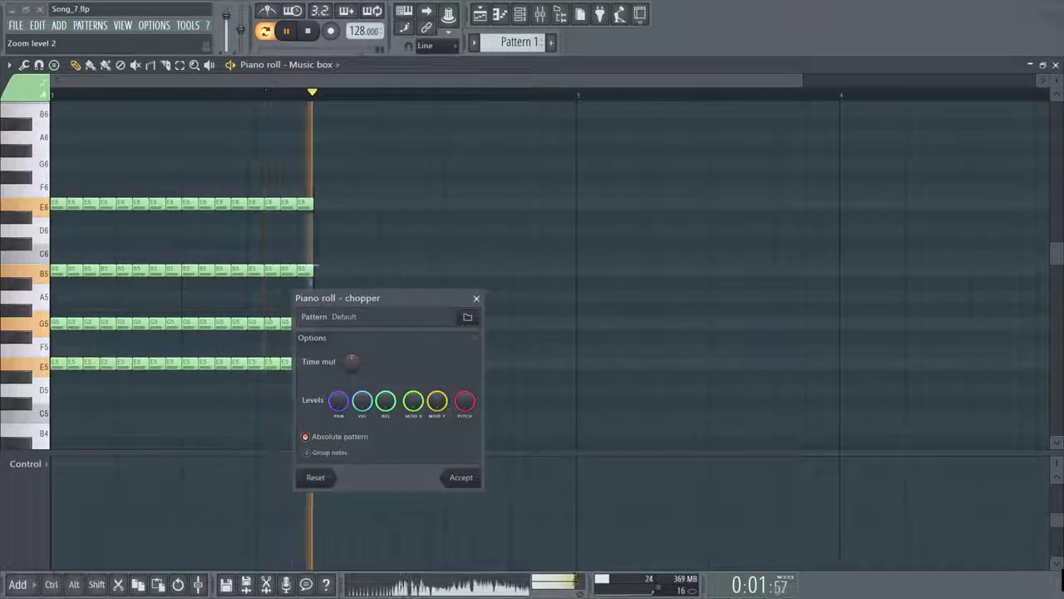
{"action": "left_click", "coordinate": [478, 299]}
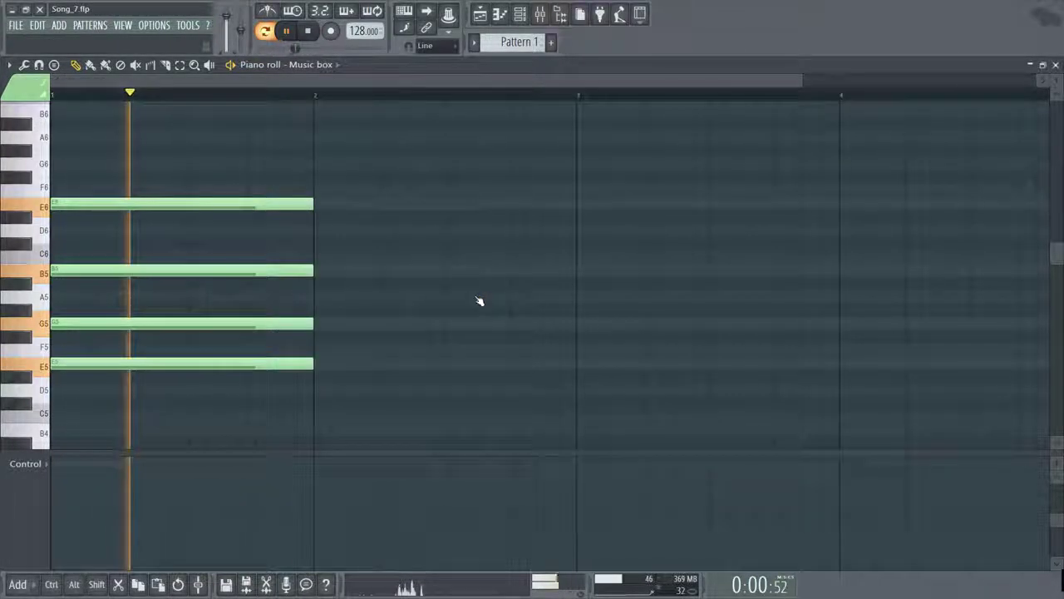
{"action": "key", "text": "space"}
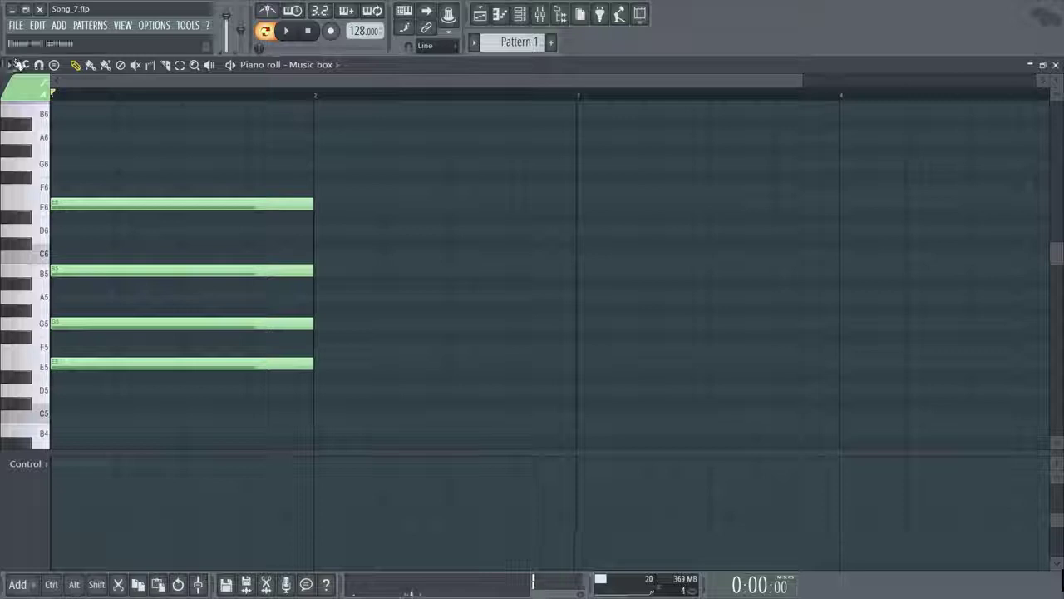
Play the bar-long chord and preview Arpeggiate on it with a range of 2 octaves and a time multiplier of 1.000
{"action": "left_click", "coordinate": [17, 64]}
{"action": "mouse_move", "coordinate": [25, 106]}
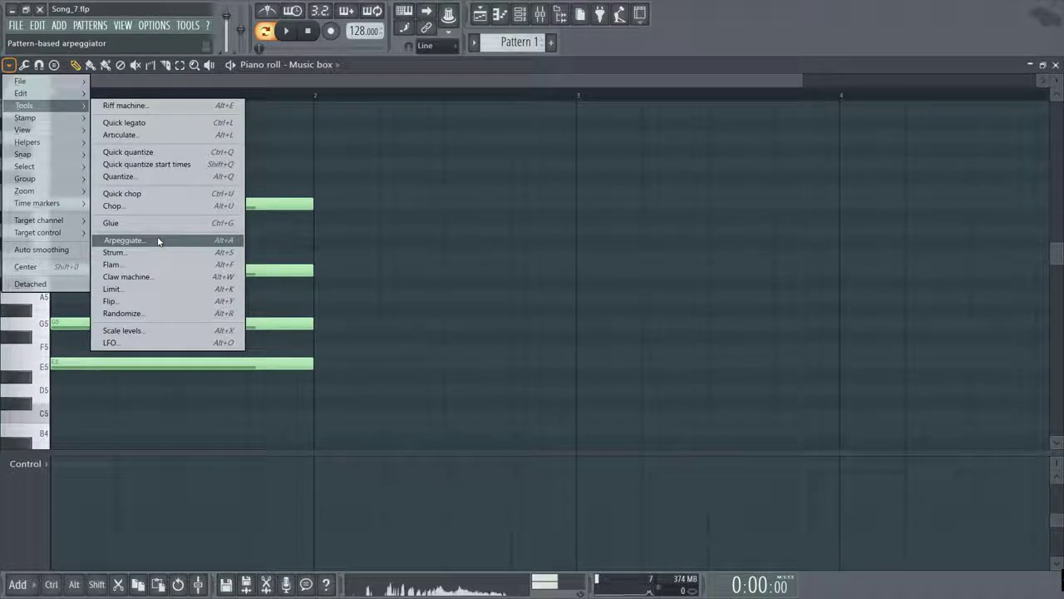
{"action": "left_click", "coordinate": [321, 83]}
{"action": "left_click", "coordinate": [290, 34]}
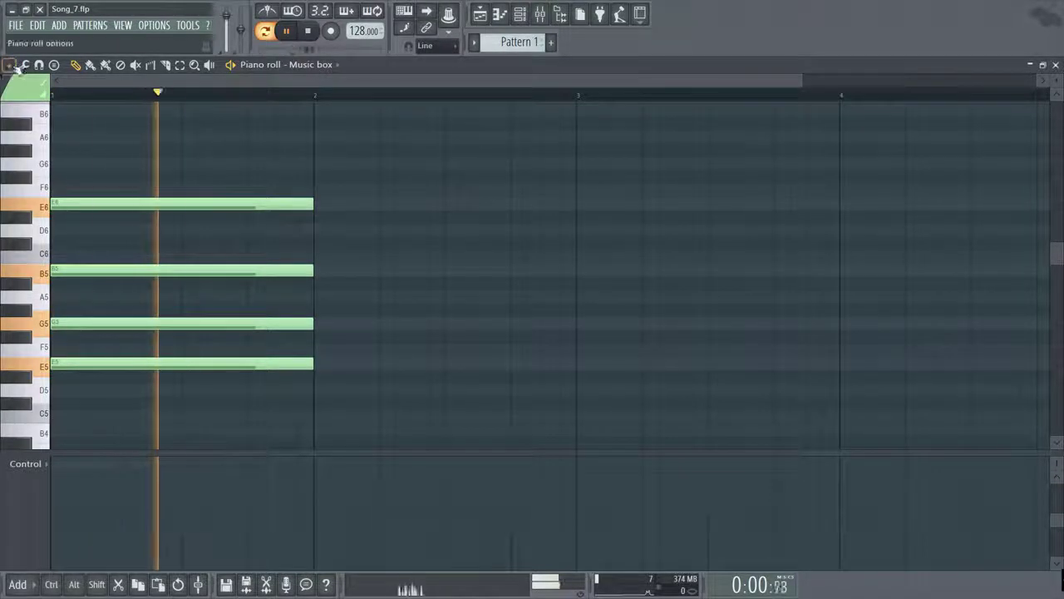
{"action": "left_click", "coordinate": [9, 65]}
{"action": "left_click", "coordinate": [130, 239]}
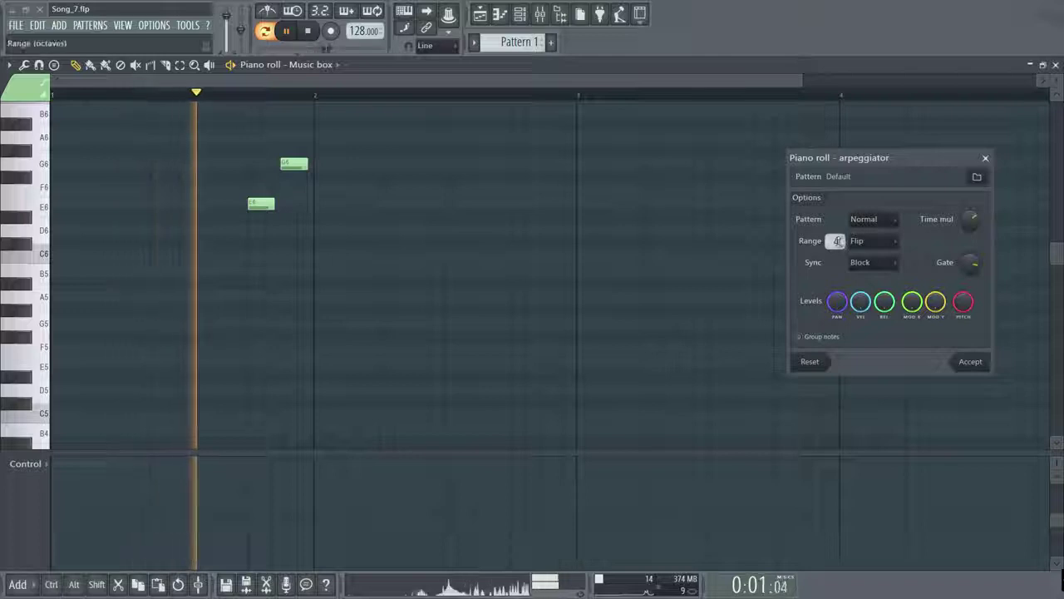
{"action": "left_click_drag", "start_coordinate": [840, 242], "coordinate": [839, 259]}
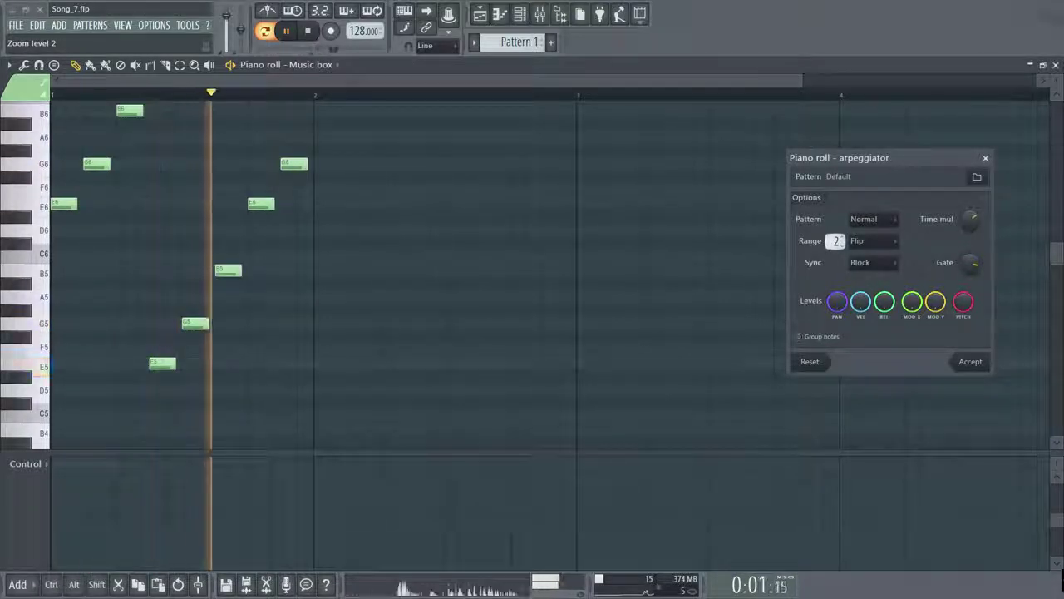
{"action": "mouse_move", "coordinate": [969, 219]}
{"action": "left_mouse_down"}
{"action": "mouse_move", "coordinate": [969, 208]}
{"action": "mouse_move", "coordinate": [969, 231]}
{"action": "left_mouse_up"}
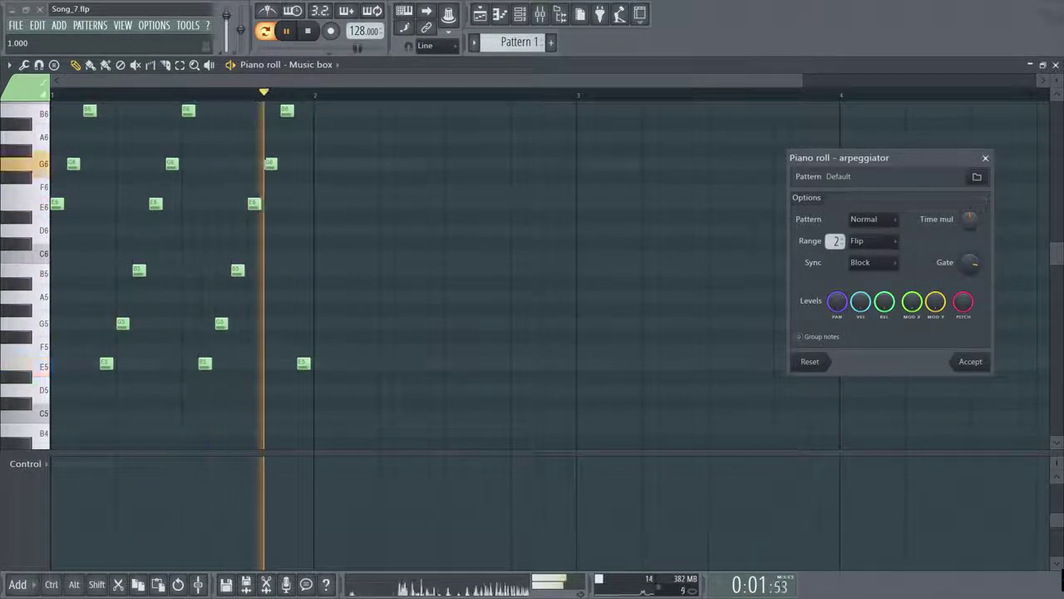
Try the Flip and Alternate pattern modes in the arpeggiator and return the pattern mode to Normal
{"action": "left_click", "coordinate": [894, 221]}
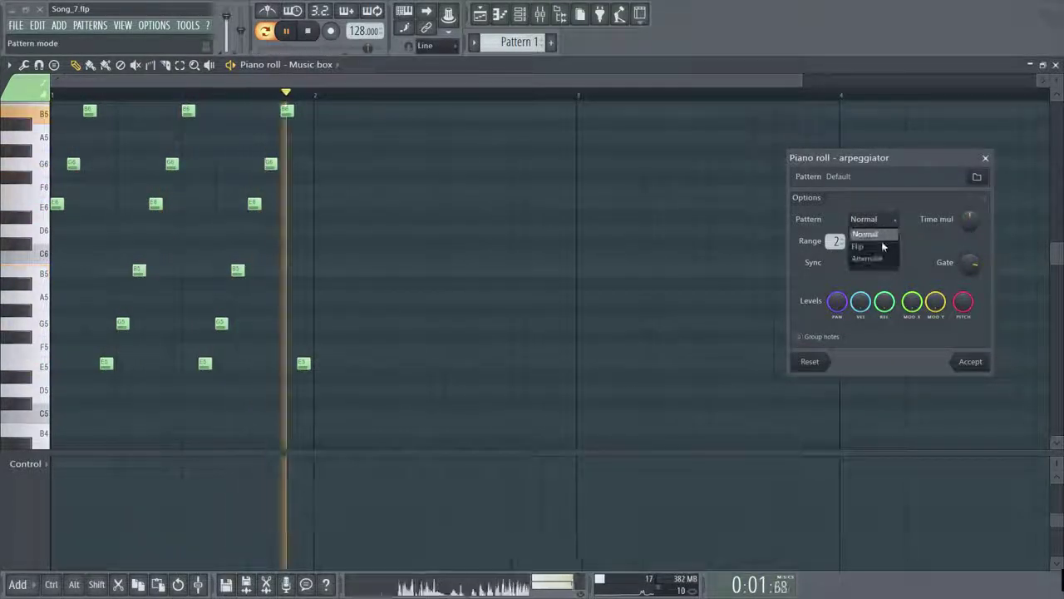
{"action": "left_click", "coordinate": [883, 248]}
{"action": "left_click", "coordinate": [892, 221]}
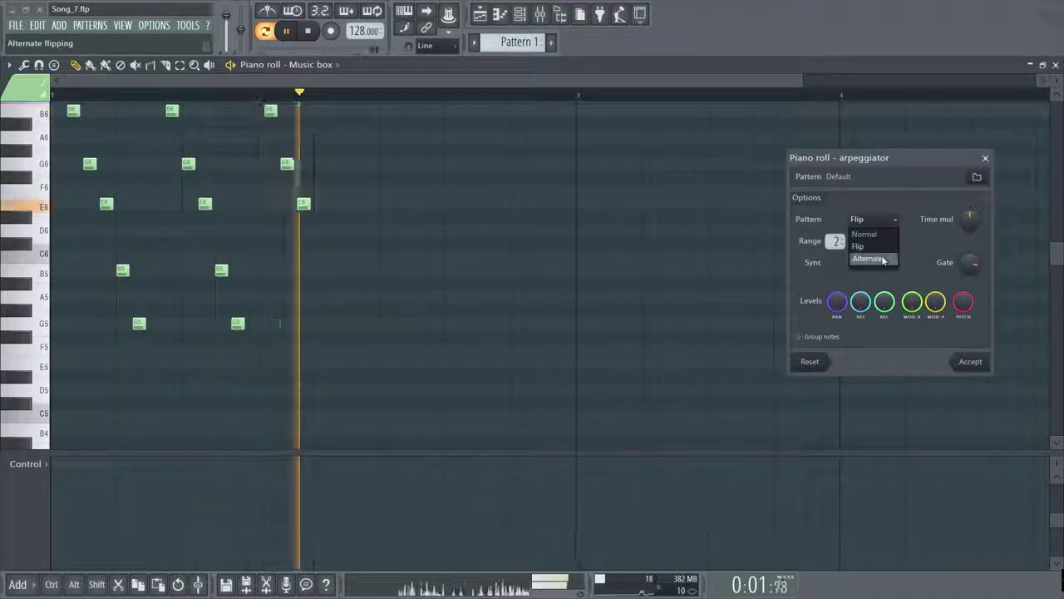
{"action": "left_click", "coordinate": [869, 259]}
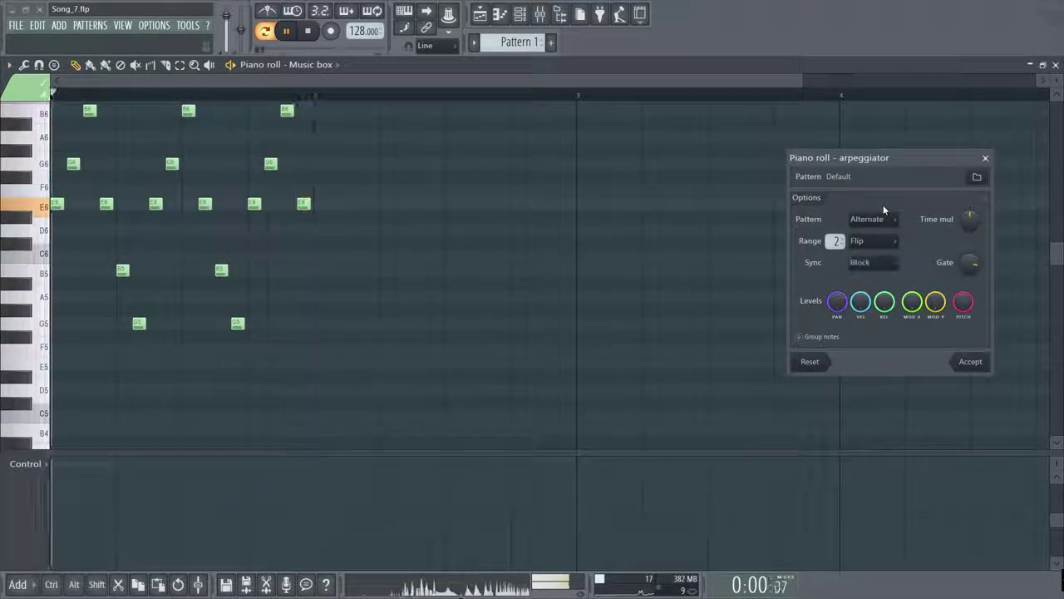
{"action": "left_click", "coordinate": [883, 216]}
{"action": "left_click", "coordinate": [879, 233]}
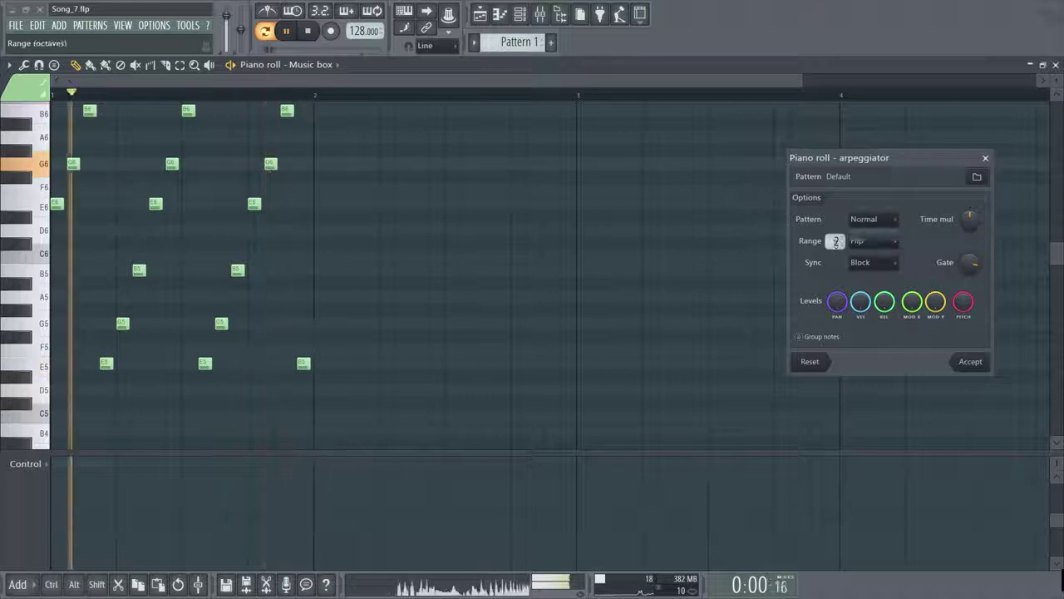
Raise the arpeggiator range to 5 octaves, cancel the arpeggiator and stop playback
{"action": "scroll", "coordinate": [836, 241], "scroll_direction": "up", "scroll_amount": 3}
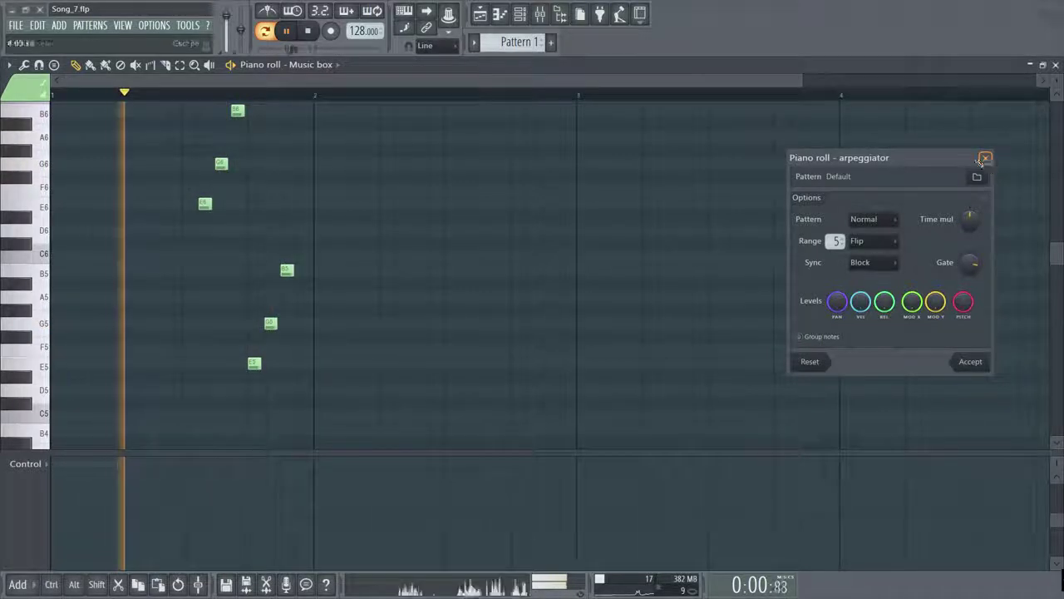
{"action": "left_click", "coordinate": [985, 158]}
{"action": "left_click", "coordinate": [307, 31]}
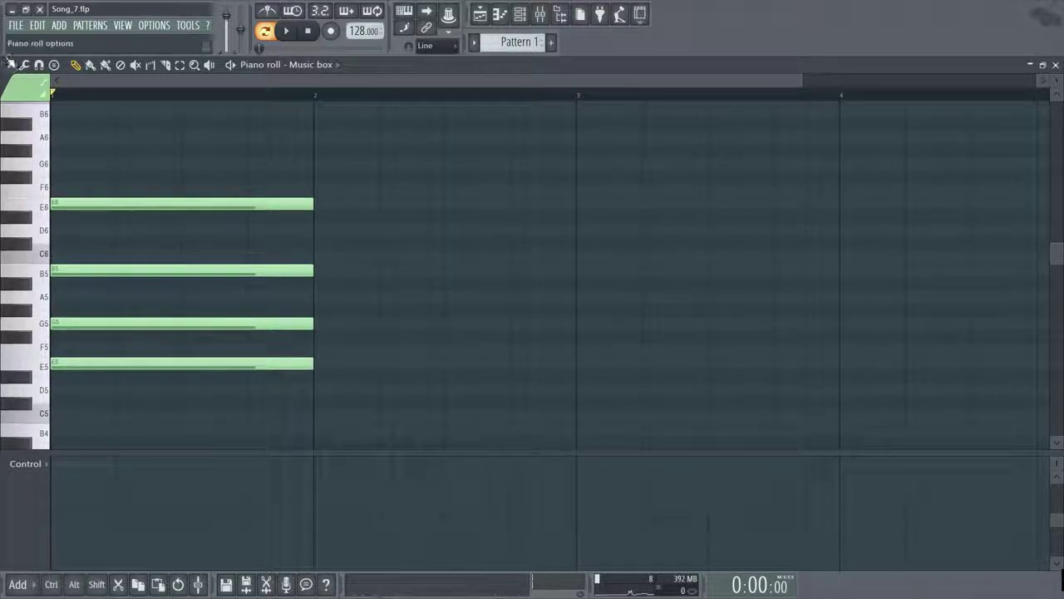
Play the chord, preview Strum with a stronger start time offset, cancel it and stop playback
{"action": "left_click", "coordinate": [10, 64]}
{"action": "mouse_move", "coordinate": [25, 105]}
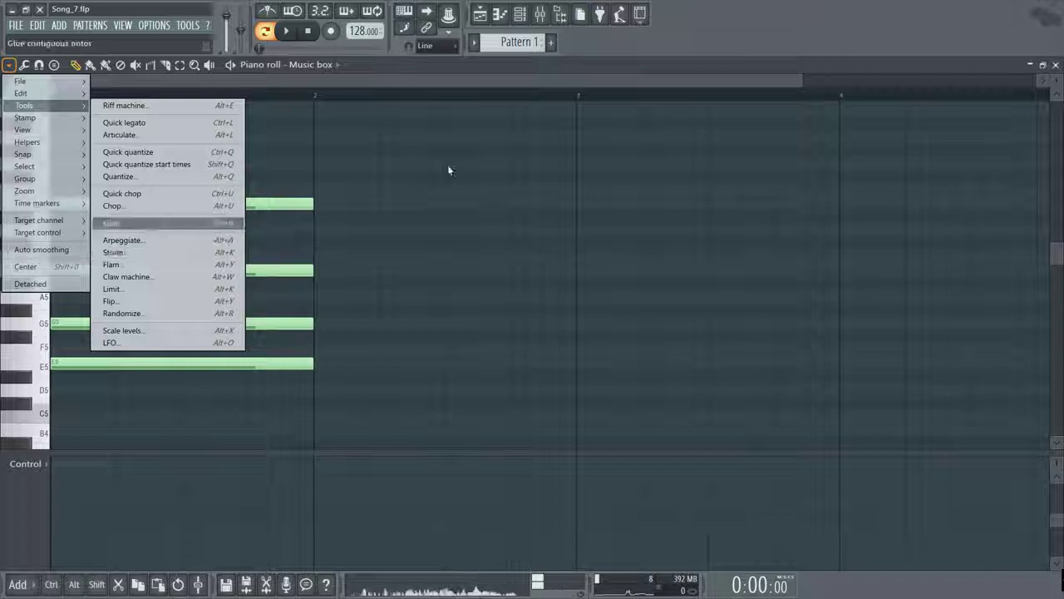
{"action": "left_click", "coordinate": [607, 65]}
{"action": "left_click", "coordinate": [288, 34]}
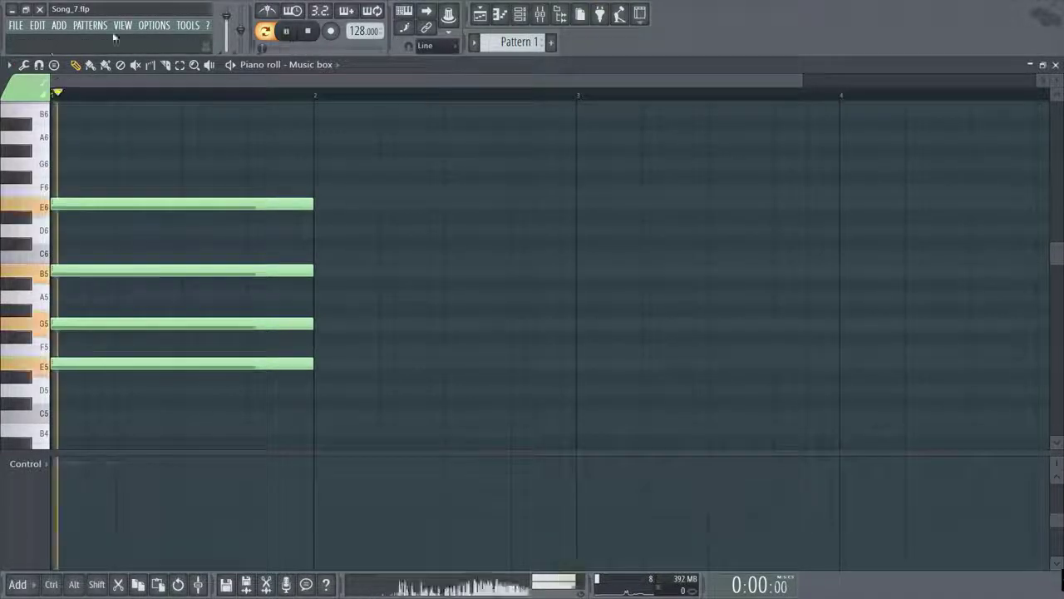
{"action": "left_click", "coordinate": [20, 65]}
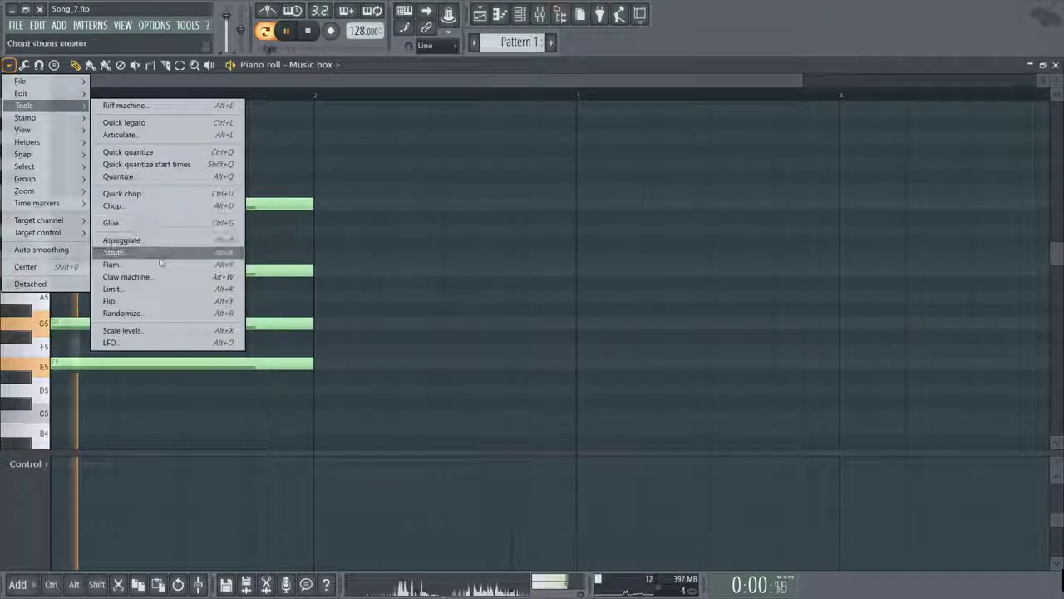
{"action": "left_click", "coordinate": [161, 250]}
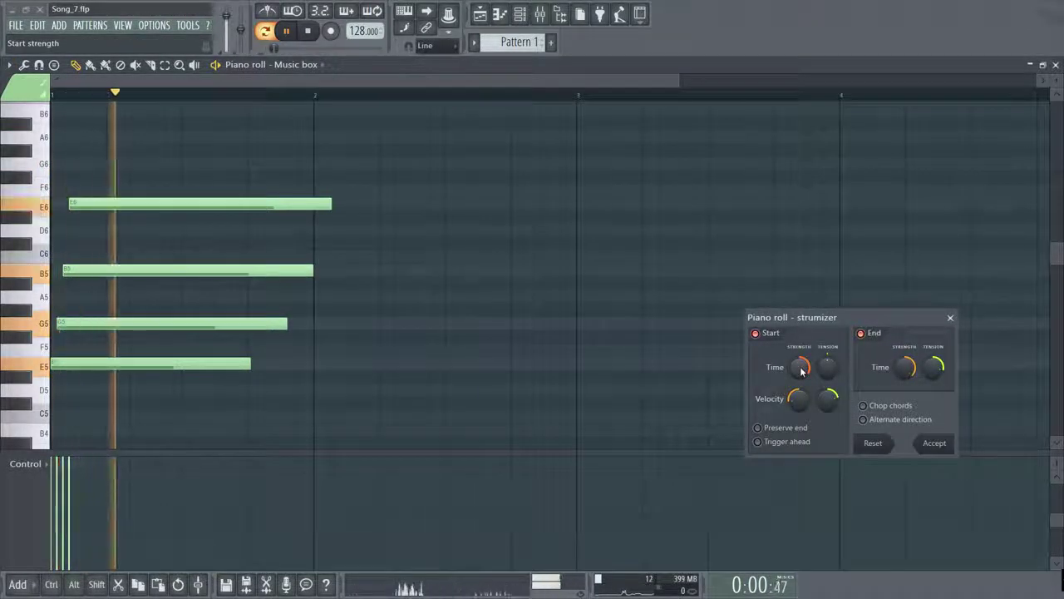
{"action": "left_click_drag", "start_coordinate": [802, 372], "coordinate": [802, 372]}
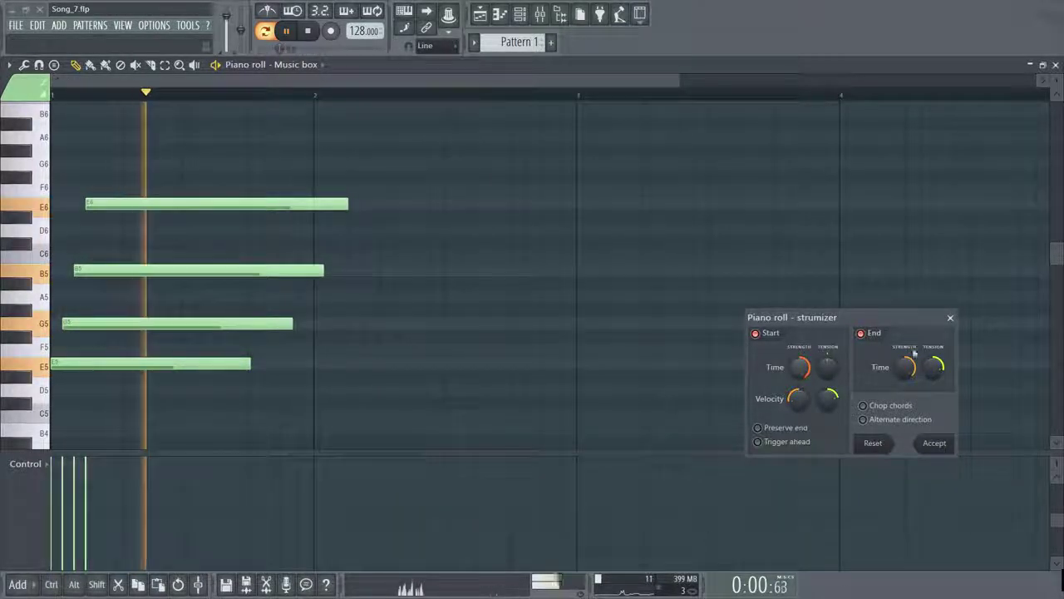
{"action": "left_click", "coordinate": [950, 319]}
{"action": "key", "text": "space"}
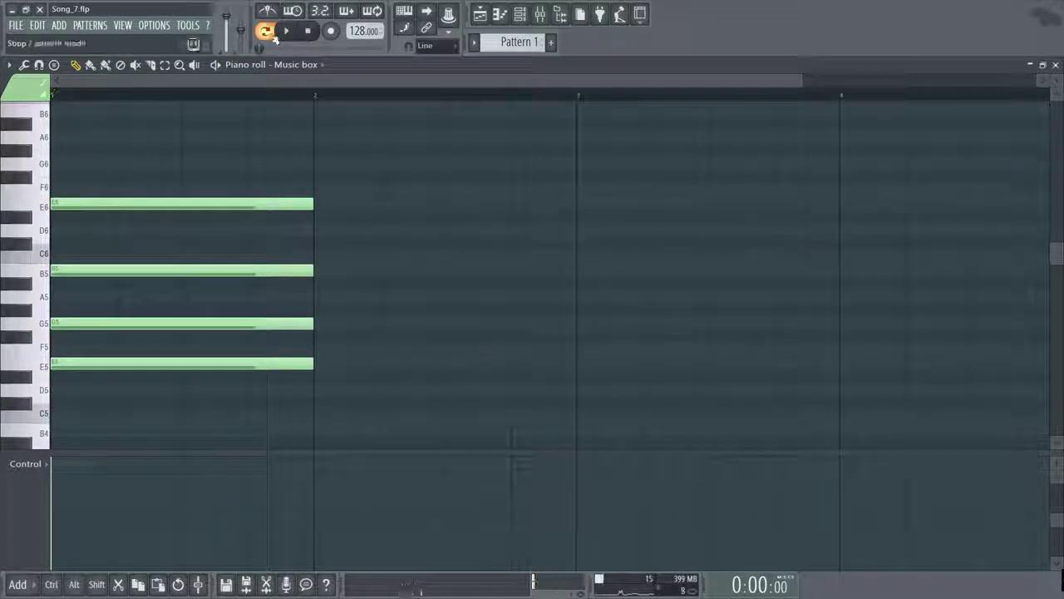
Preview Randomize with the key set to F and the m9 chord as scale, and cancel it
{"action": "left_click", "coordinate": [10, 65]}
{"action": "mouse_move", "coordinate": [35, 107]}
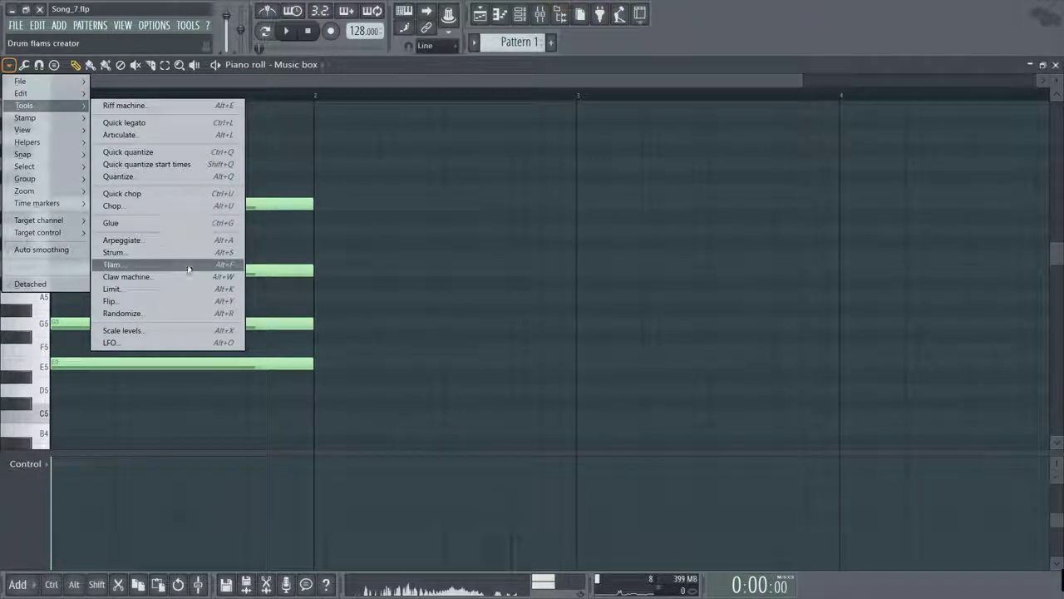
{"action": "left_click", "coordinate": [193, 312]}
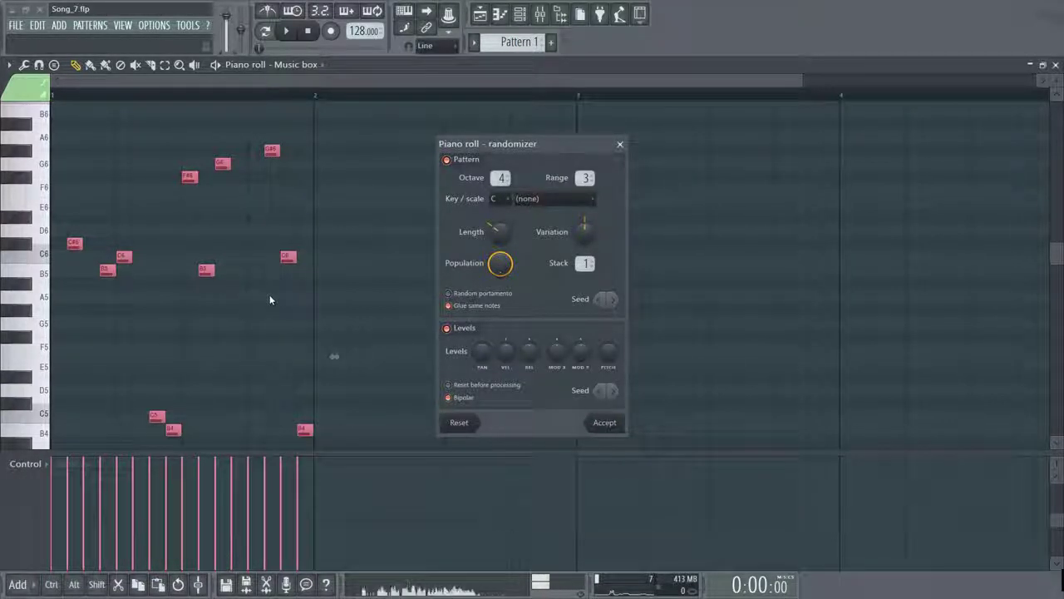
{"action": "left_click", "coordinate": [499, 205]}
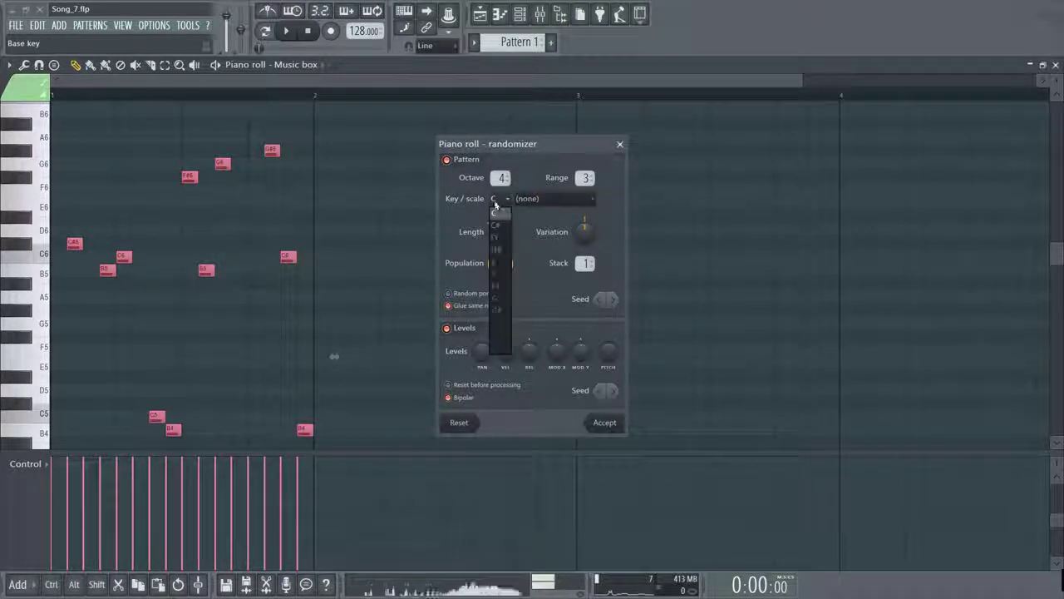
{"action": "left_click", "coordinate": [498, 272]}
{"action": "left_click", "coordinate": [549, 204]}
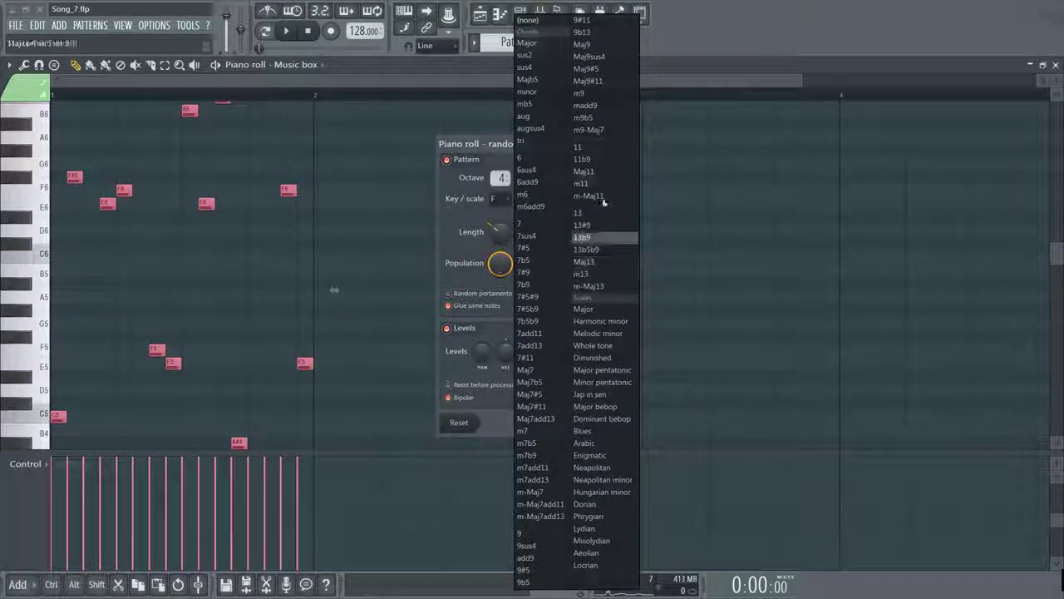
{"action": "left_click", "coordinate": [600, 94]}
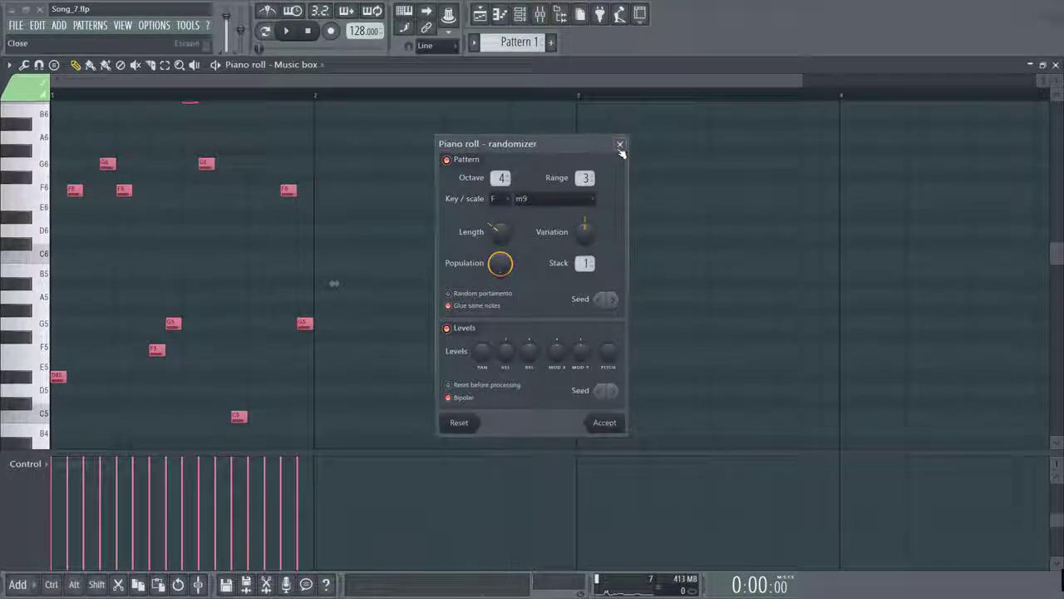
{"action": "left_click", "coordinate": [620, 146]}
Restart playback in pattern mode and run Randomize on the chord with key F and the m9 chord as scale
{"action": "left_click", "coordinate": [288, 35]}
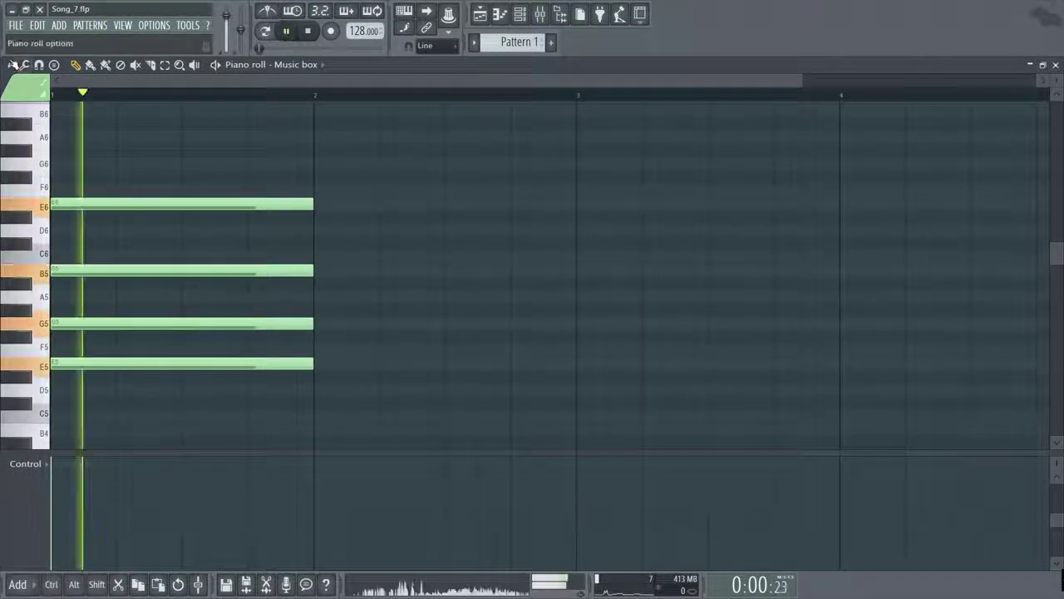
{"action": "left_click", "coordinate": [310, 32]}
{"action": "key", "text": "space"}
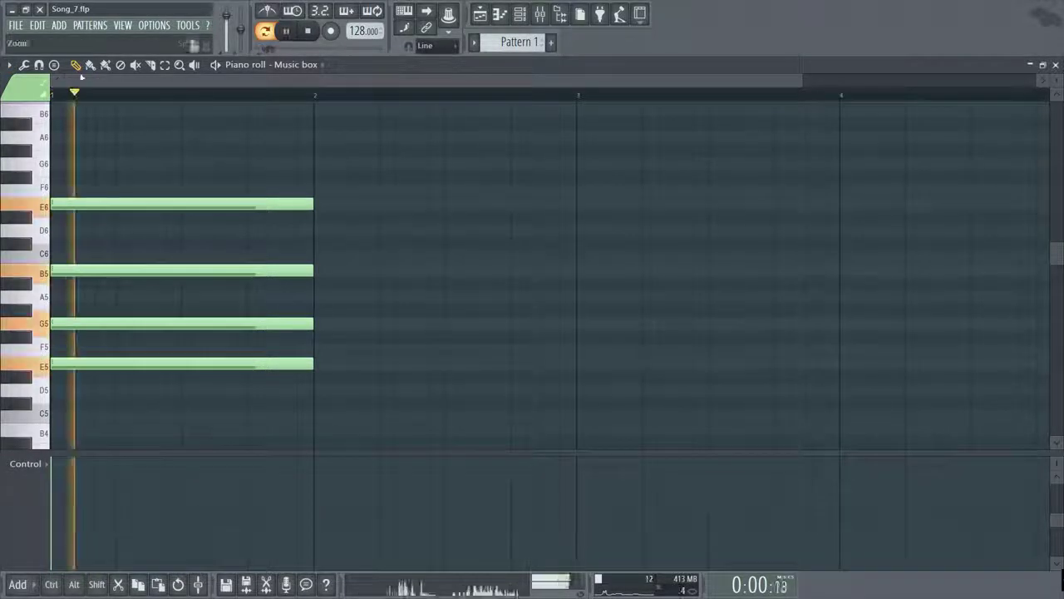
{"action": "left_click", "coordinate": [9, 65]}
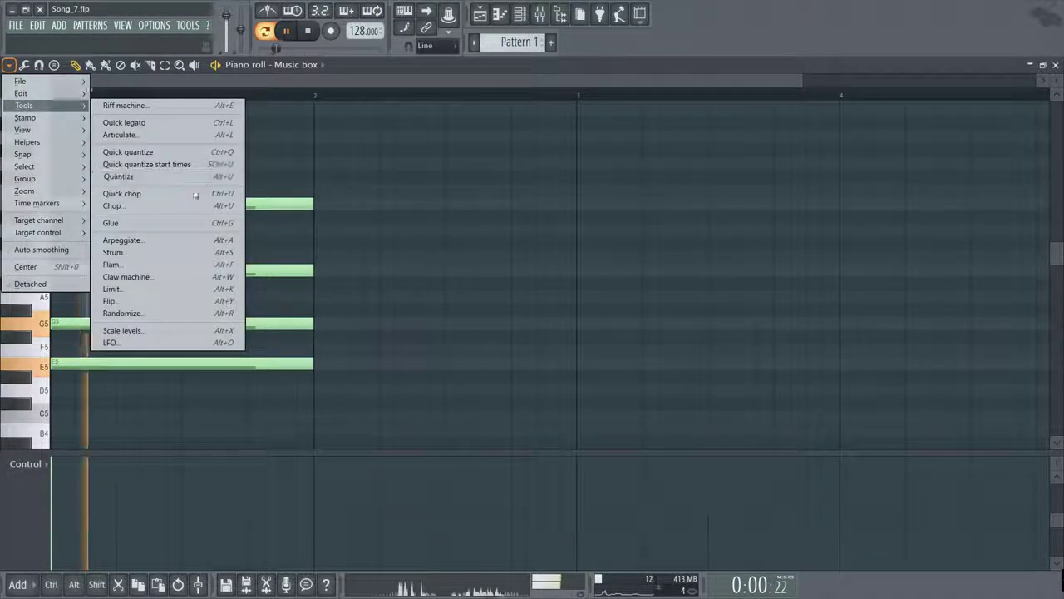
{"action": "left_click", "coordinate": [158, 314]}
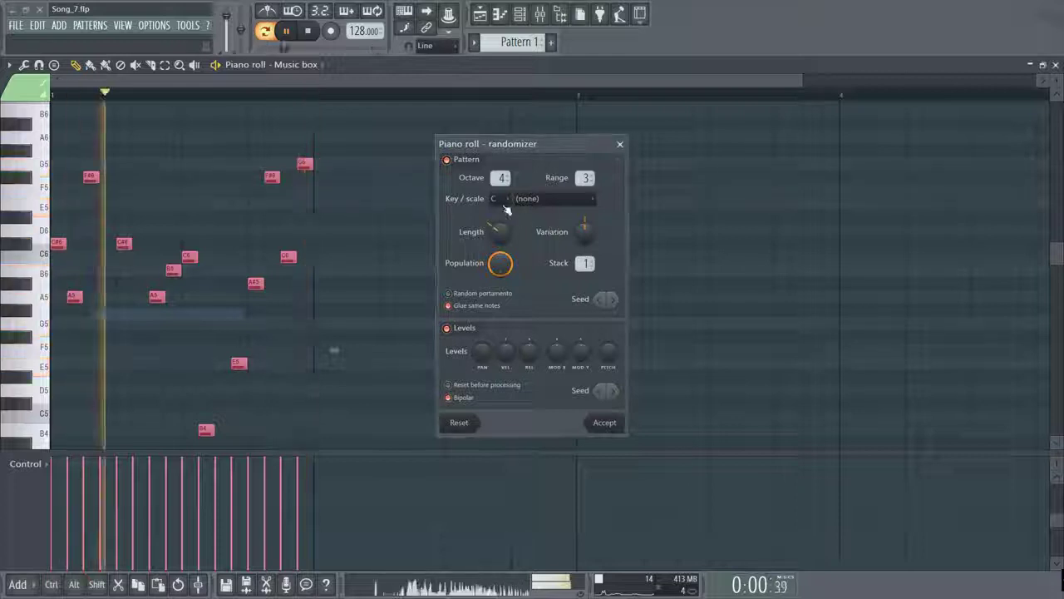
{"action": "left_click", "coordinate": [499, 198]}
{"action": "left_click", "coordinate": [498, 273]}
{"action": "left_click", "coordinate": [568, 205]}
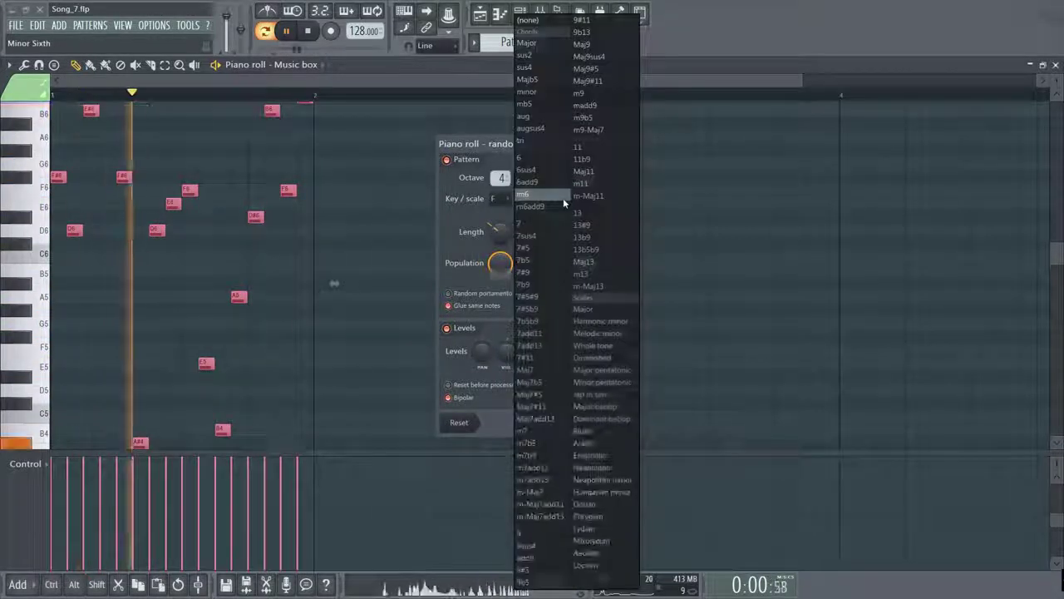
{"action": "left_click", "coordinate": [607, 95]}
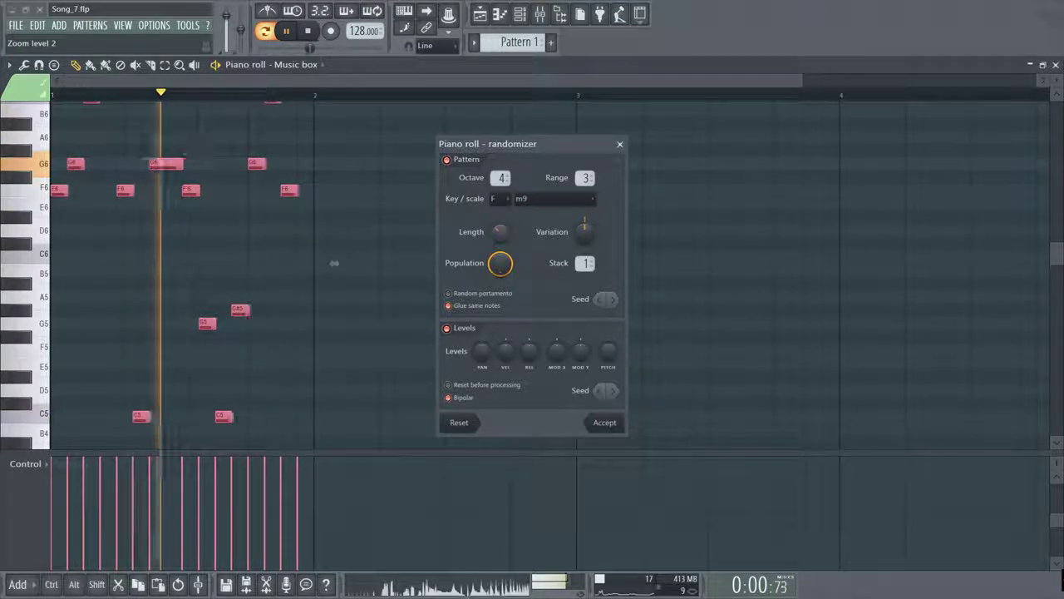
Set the randomizer's octave to 3 and range to 4, and adjust the note length, variation and population
{"action": "mouse_move", "coordinate": [500, 178]}
{"action": "left_mouse_down"}
{"action": "mouse_move", "coordinate": [500, 200]}
{"action": "mouse_move", "coordinate": [501, 186]}
{"action": "left_mouse_up"}
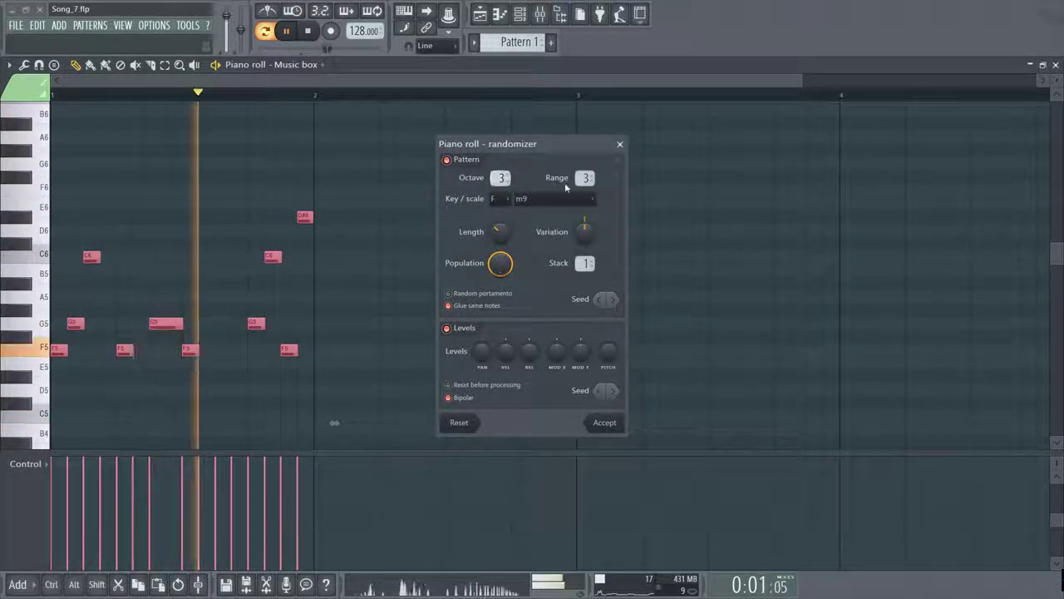
{"action": "left_click_drag", "start_coordinate": [584, 178], "coordinate": [584, 170]}
{"action": "left_click_drag", "start_coordinate": [586, 236], "coordinate": [586, 213]}
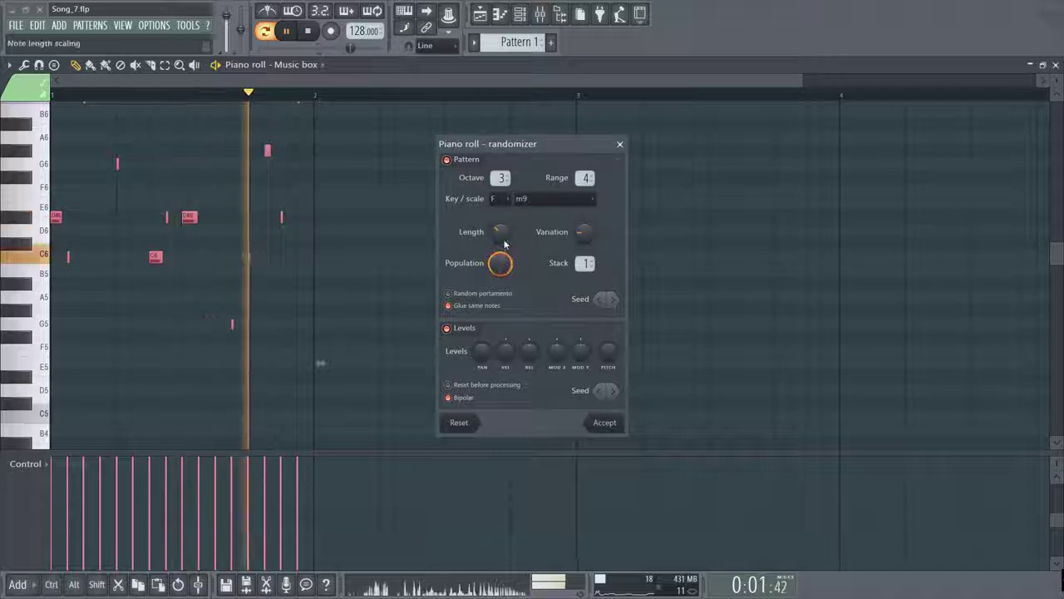
{"action": "left_click_drag", "start_coordinate": [500, 264], "coordinate": [501, 211]}
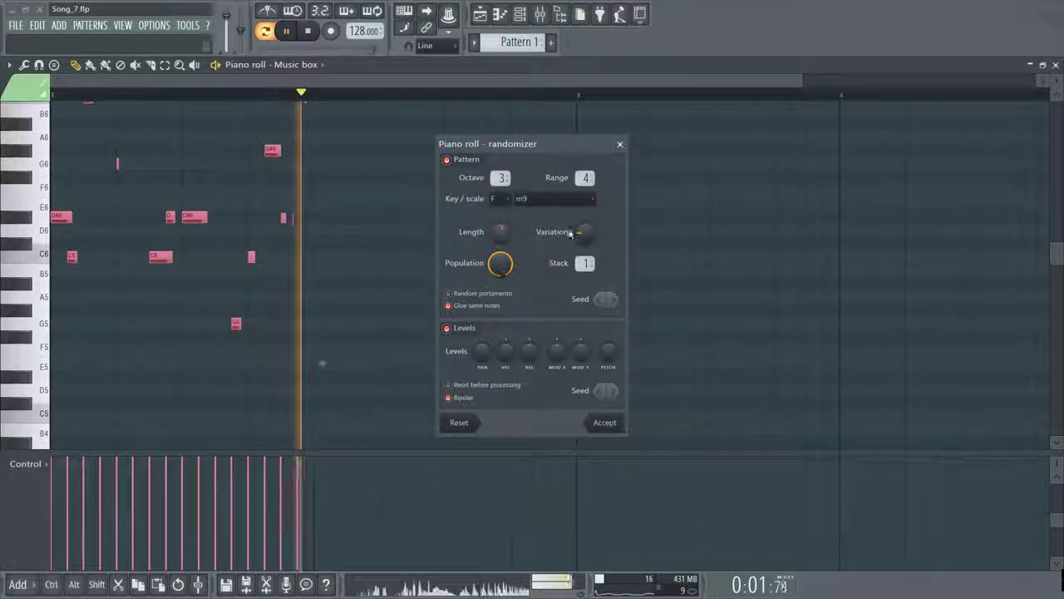
{"action": "left_click_drag", "start_coordinate": [585, 234], "coordinate": [585, 224]}
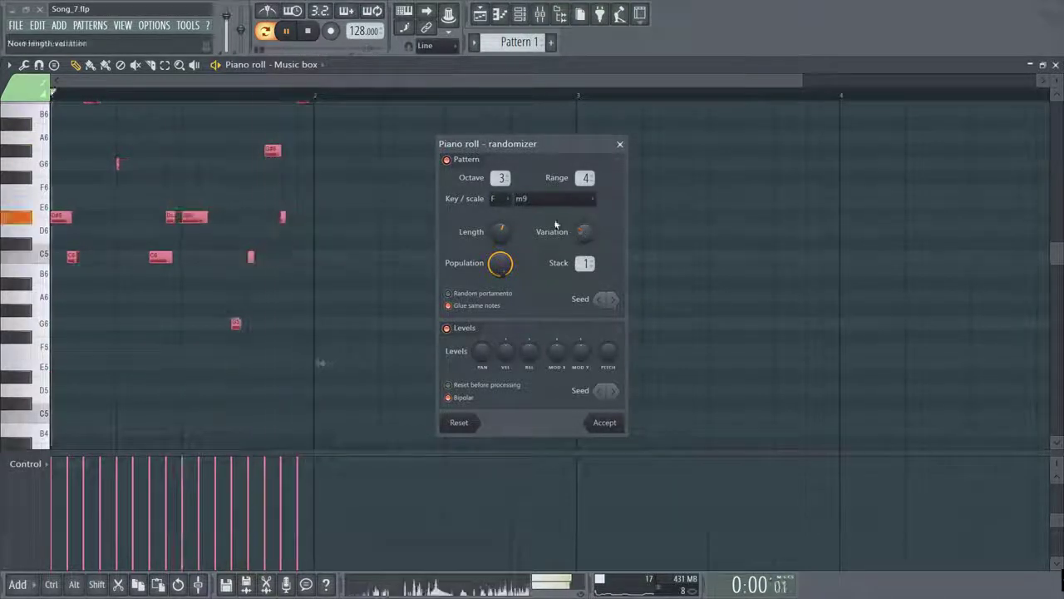
Preview the randomizer pattern with key E and the 7add13 chord as scale
{"action": "left_click", "coordinate": [495, 199]}
{"action": "left_click", "coordinate": [495, 261]}
{"action": "left_click", "coordinate": [539, 198]}
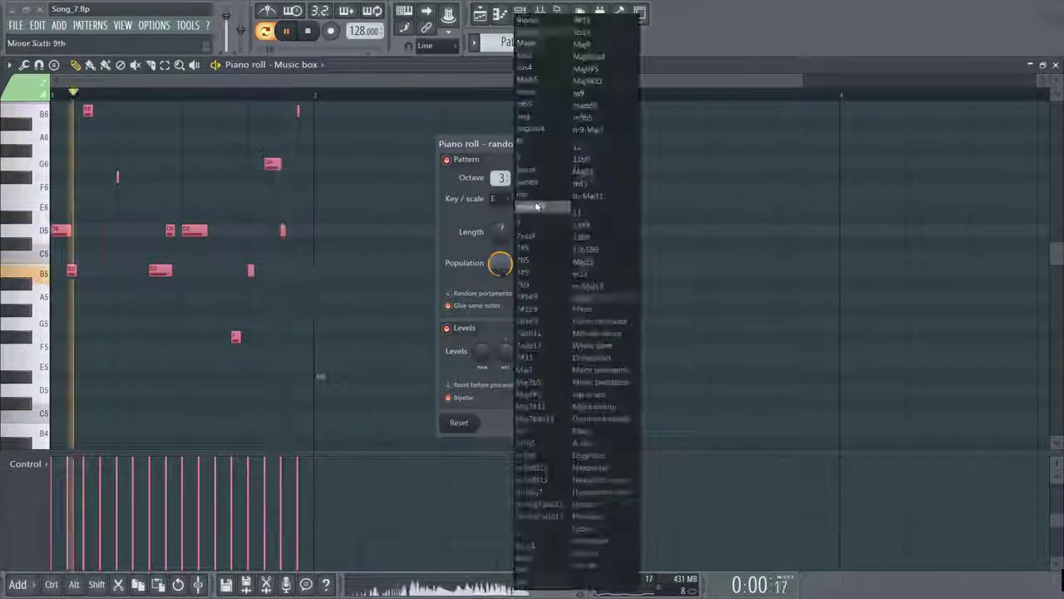
{"action": "left_click", "coordinate": [536, 344]}
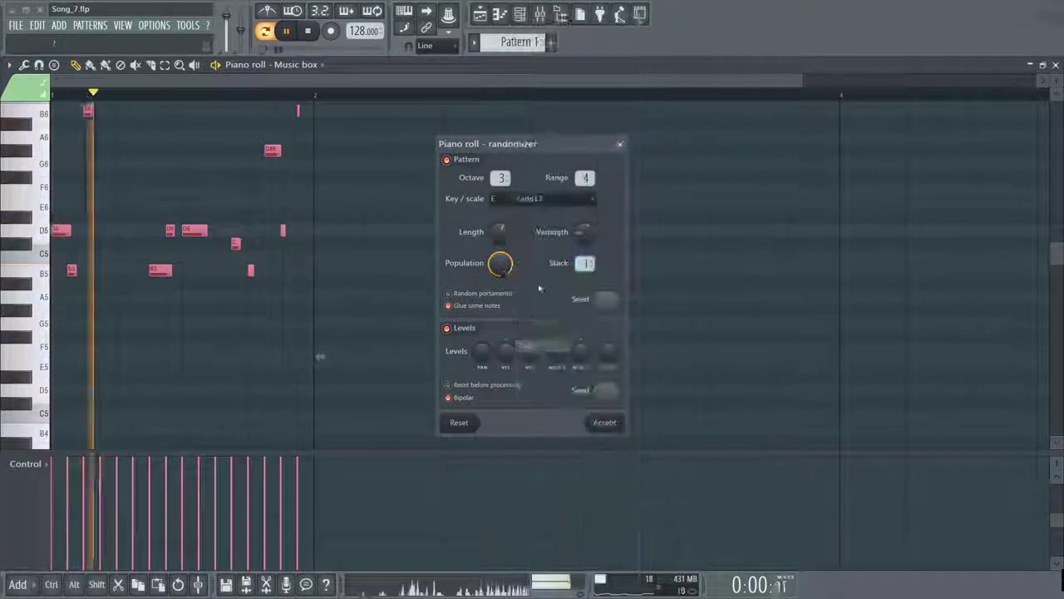
{"action": "left_click", "coordinate": [539, 199]}
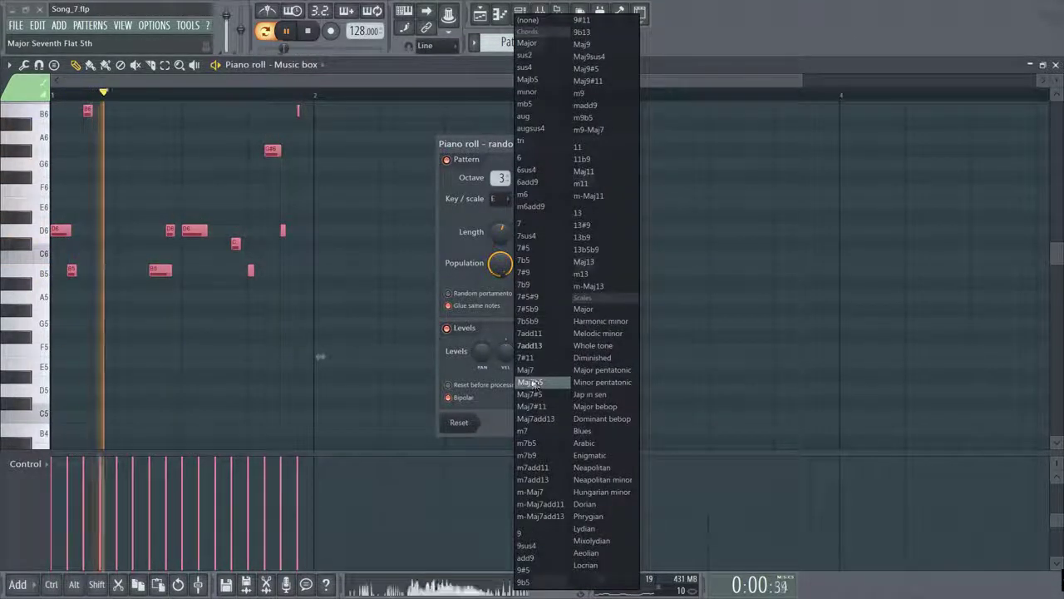
{"action": "left_click", "coordinate": [532, 344]}
{"action": "left_click", "coordinate": [506, 198]}
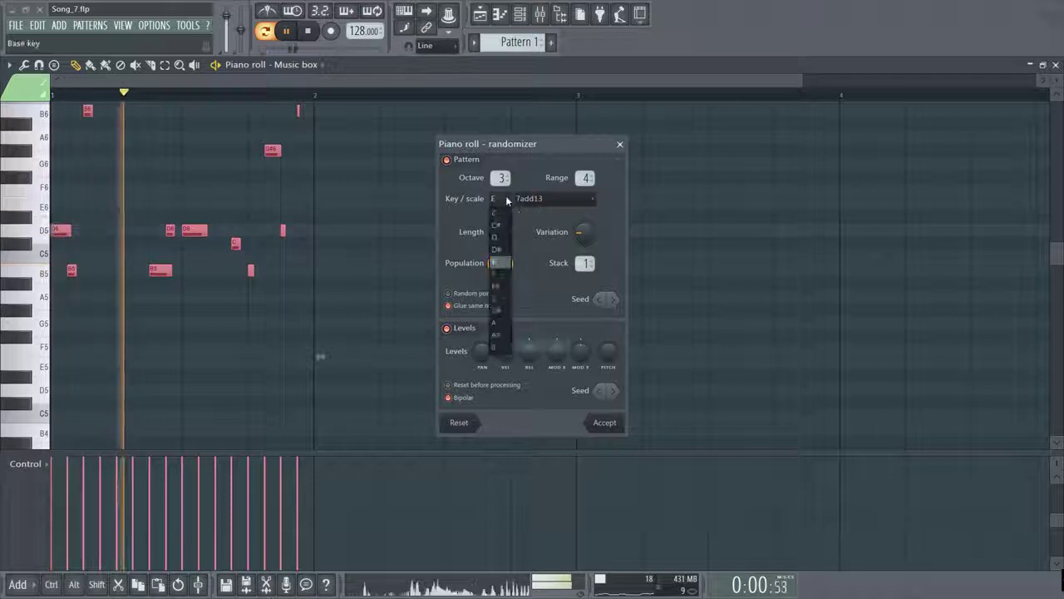
Preview the randomizer with the 6 chord as scale and key G, cancel it and stop playback
{"action": "left_click", "coordinate": [529, 203]}
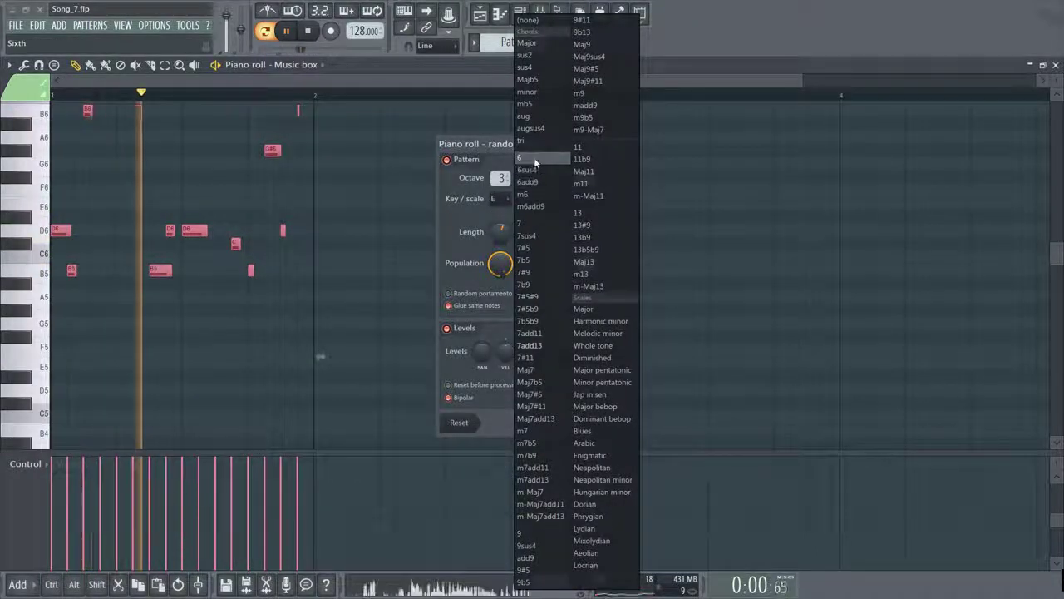
{"action": "left_click", "coordinate": [534, 158]}
{"action": "left_click", "coordinate": [502, 198]}
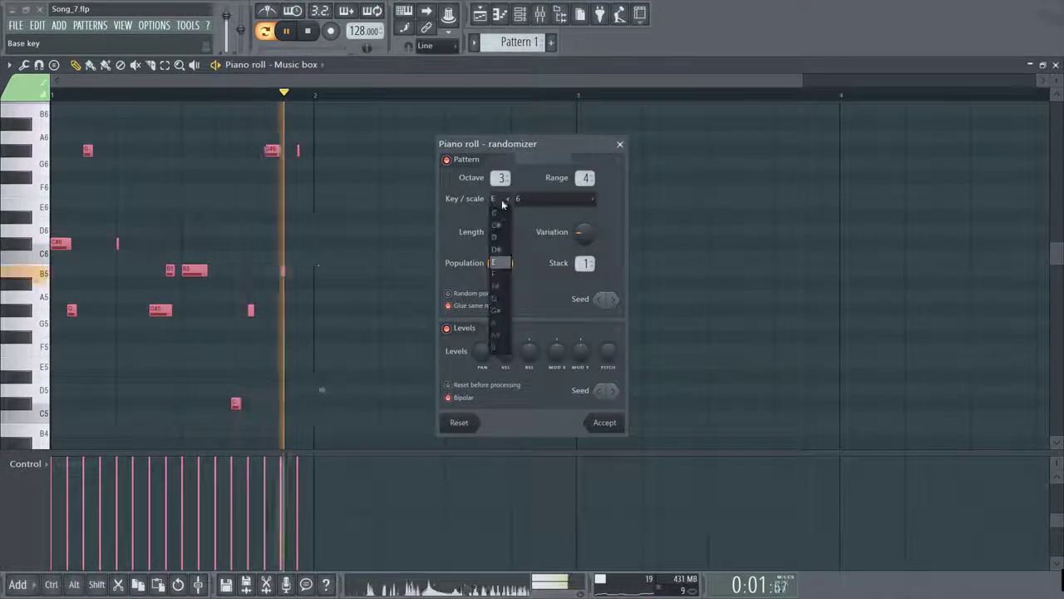
{"action": "left_click", "coordinate": [497, 297]}
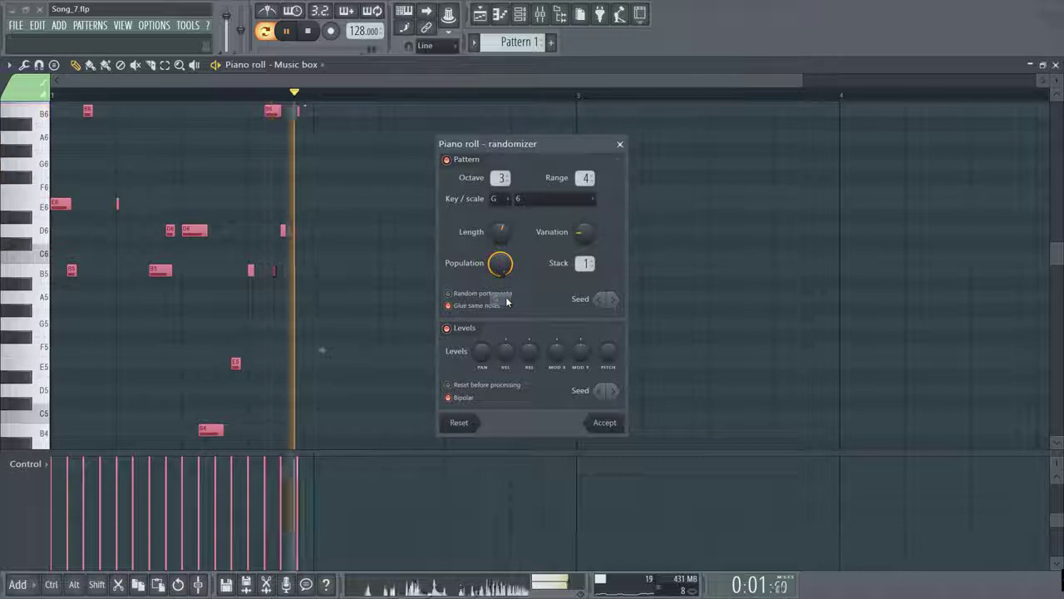
{"action": "left_click", "coordinate": [621, 145]}
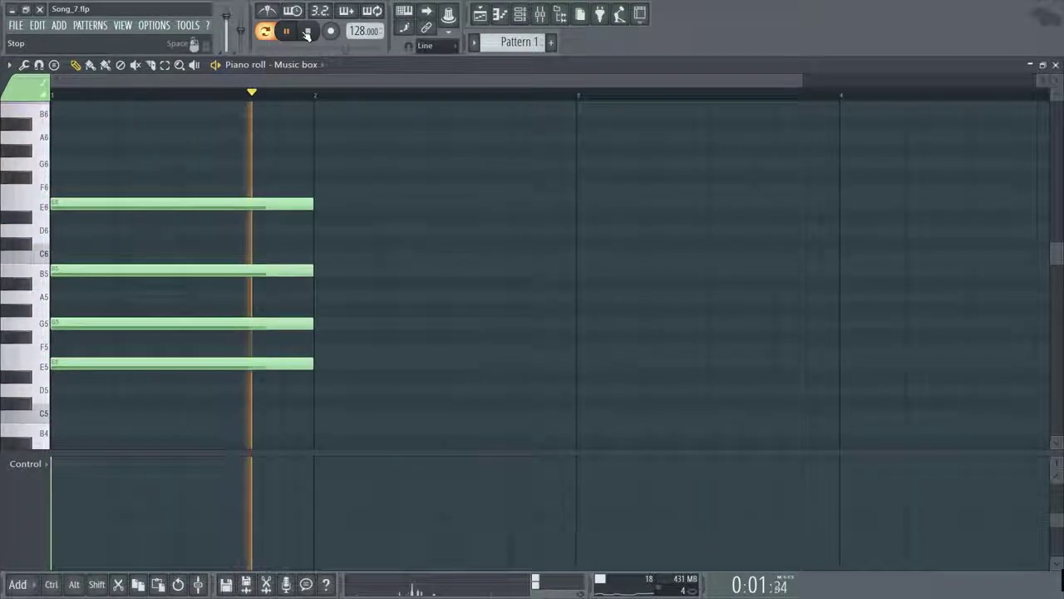
{"action": "left_click", "coordinate": [307, 31]}
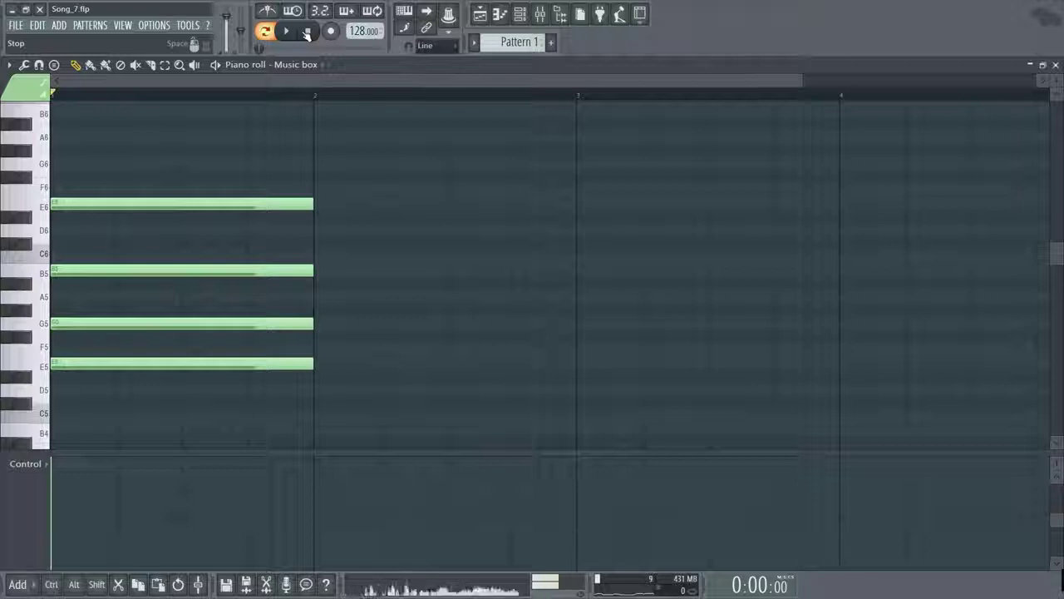
Review the piano roll's View options and its list of note editing tools
{"action": "left_click", "coordinate": [9, 65]}
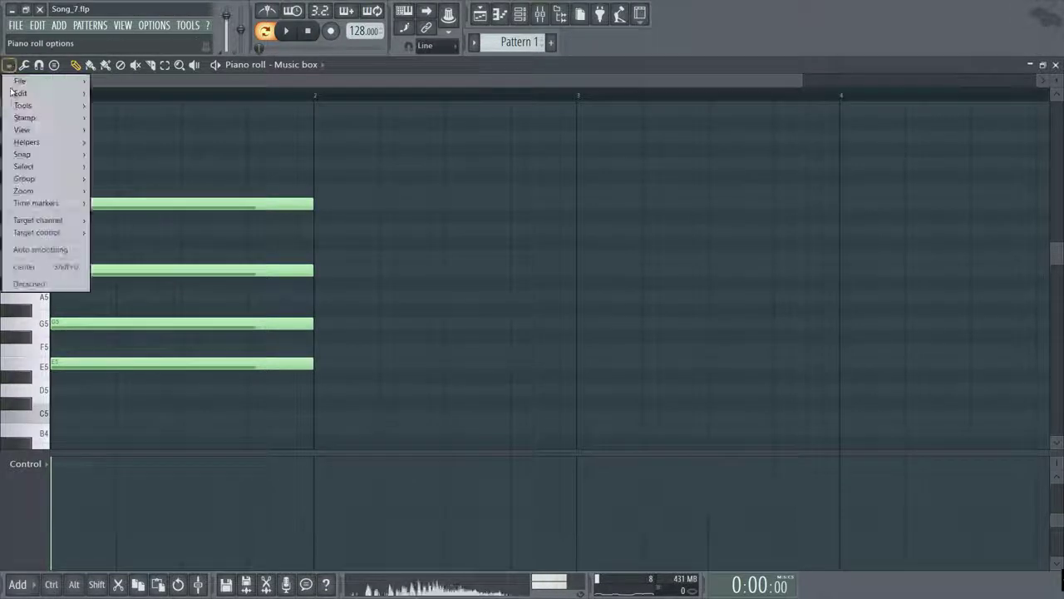
{"action": "mouse_move", "coordinate": [18, 129]}
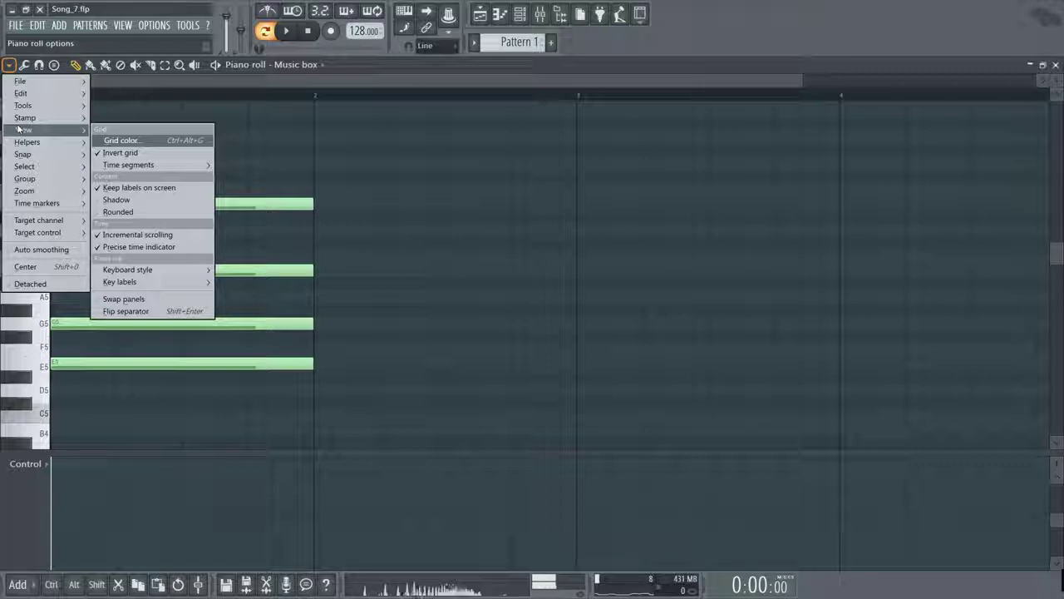
{"action": "left_click", "coordinate": [712, 2]}
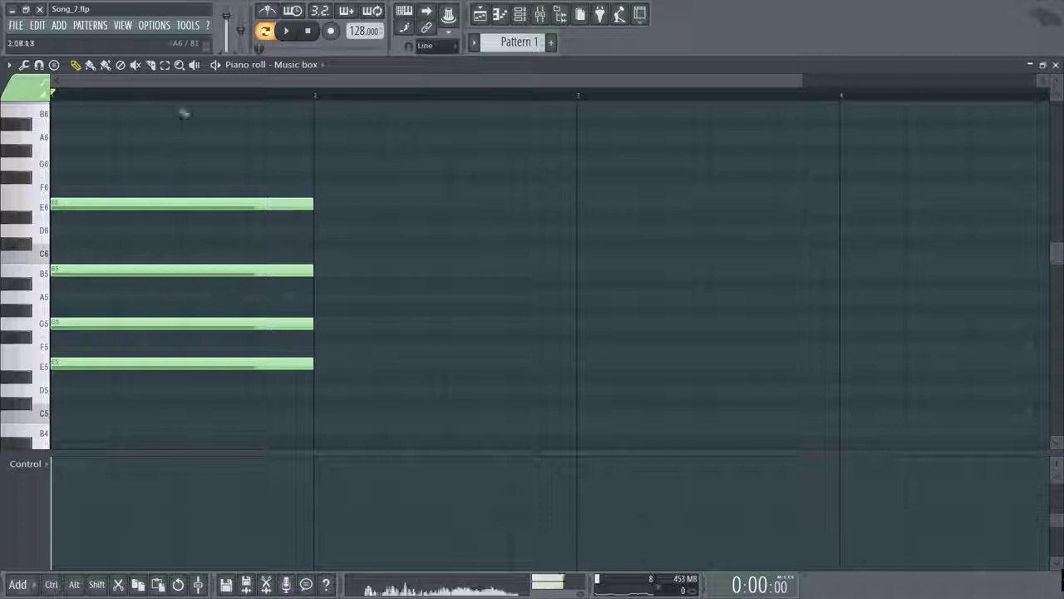
{"action": "left_click", "coordinate": [30, 65]}
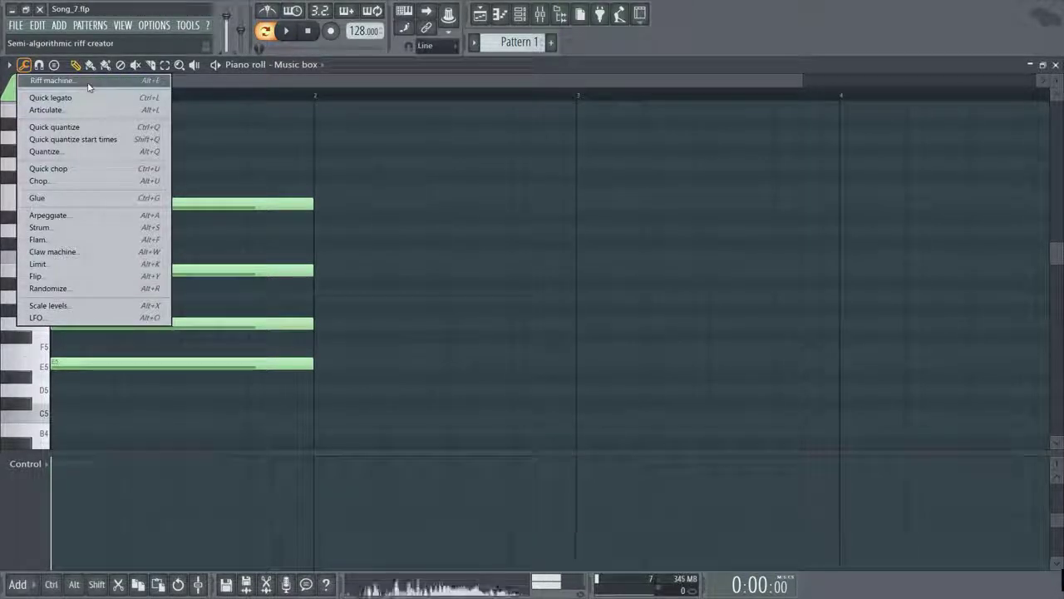
Try the 1/6 step snap setting in the piano roll and return snapping to Main
{"action": "left_click", "coordinate": [38, 66]}
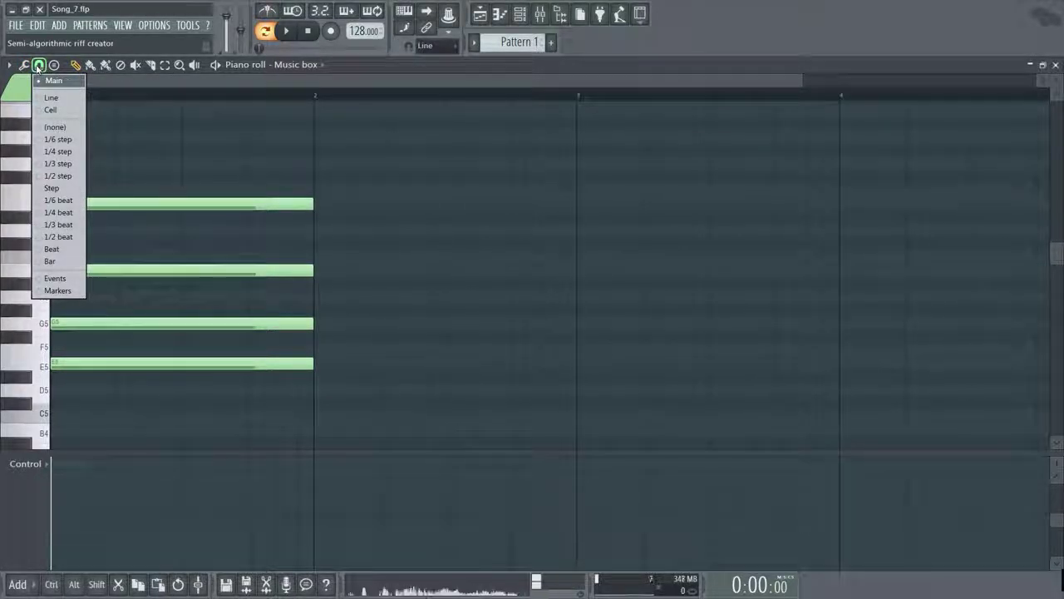
{"action": "left_click", "coordinate": [57, 139]}
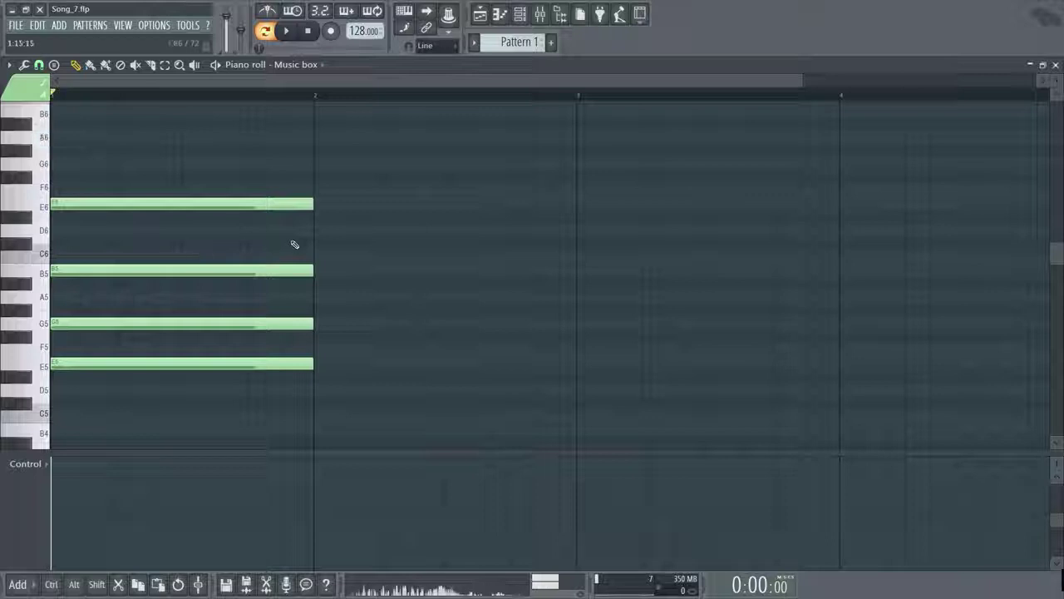
{"action": "left_click", "coordinate": [38, 64]}
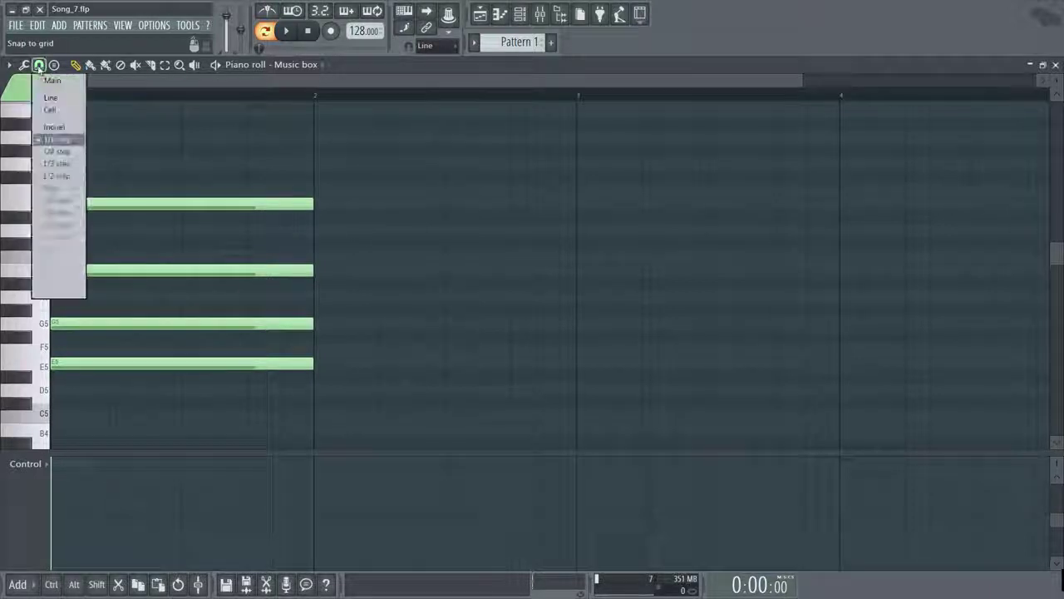
{"action": "left_click", "coordinate": [47, 80]}
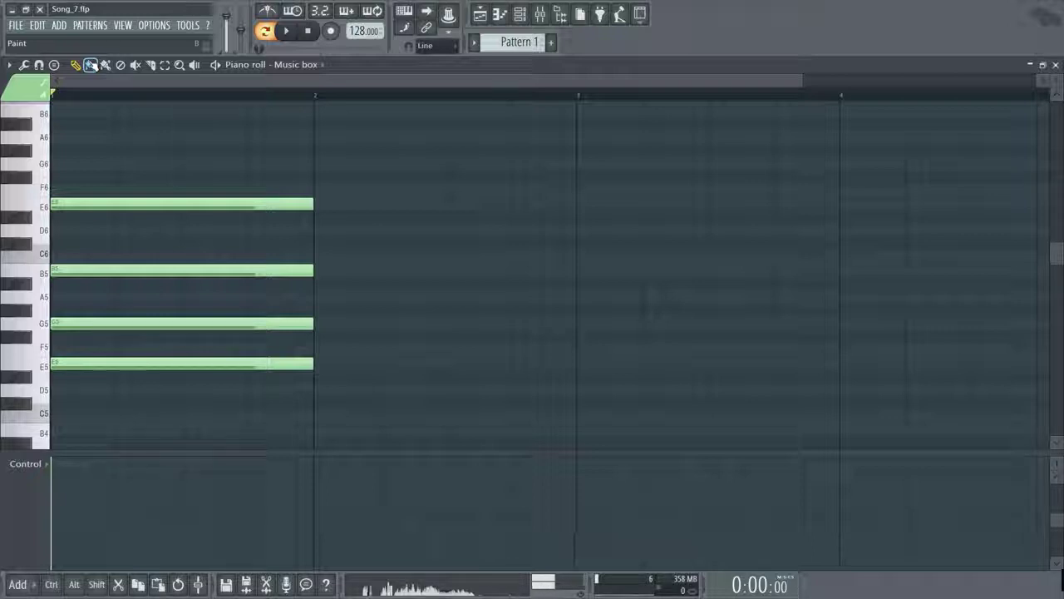
Paint a row of nine E6 notes from bar 2 into bar 3, and undo a trial stretch of their lengths
{"action": "left_click", "coordinate": [324, 204]}
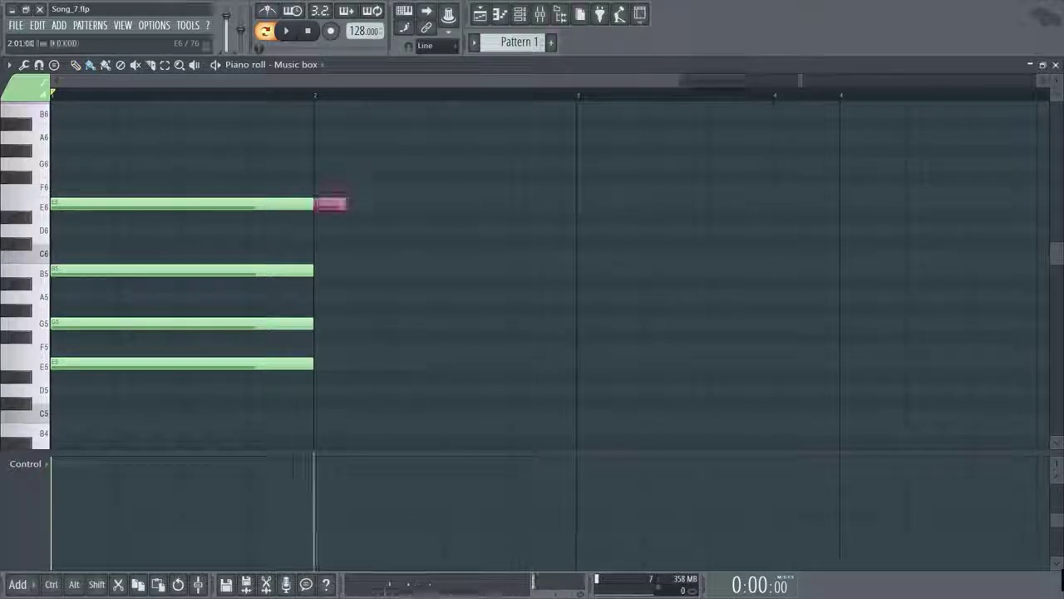
{"action": "right_click", "coordinate": [327, 204]}
{"action": "left_click_drag", "start_coordinate": [327, 204], "coordinate": [601, 207]}
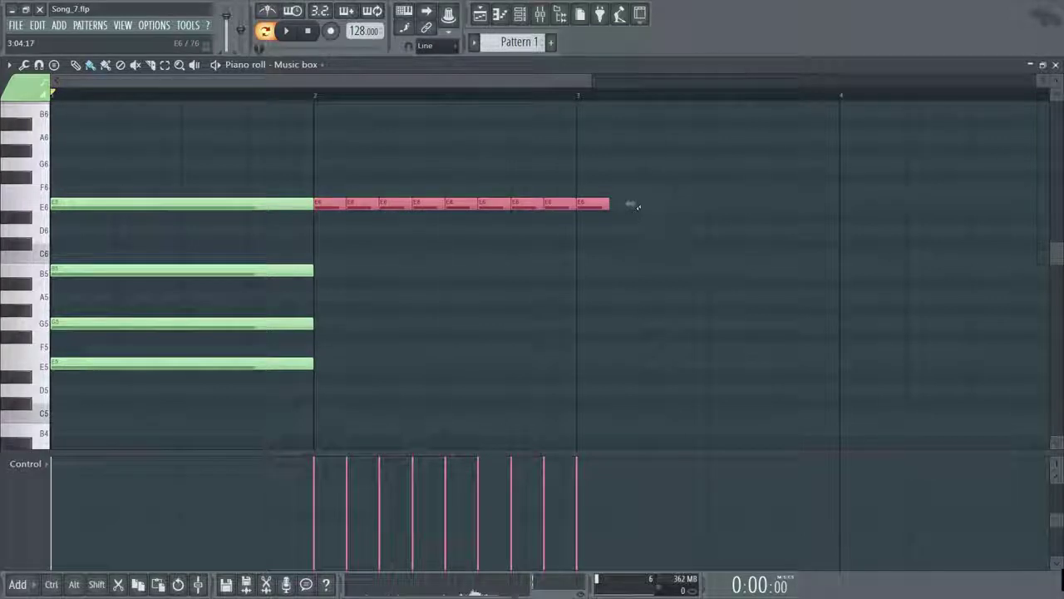
{"action": "left_click_drag", "start_coordinate": [632, 205], "coordinate": [677, 221]}
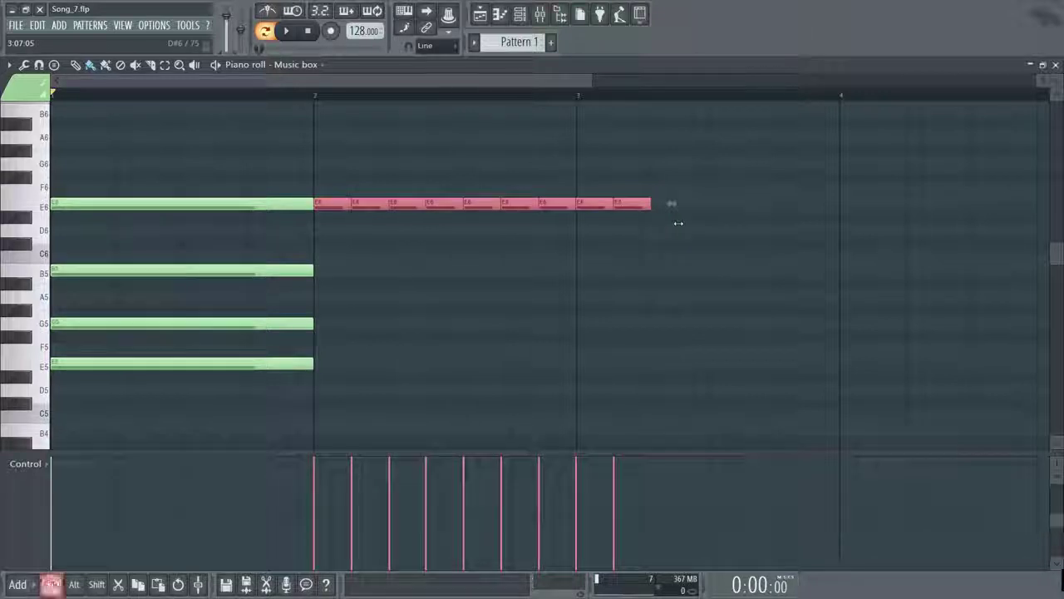
{"action": "key", "text": "ctrl+z"}
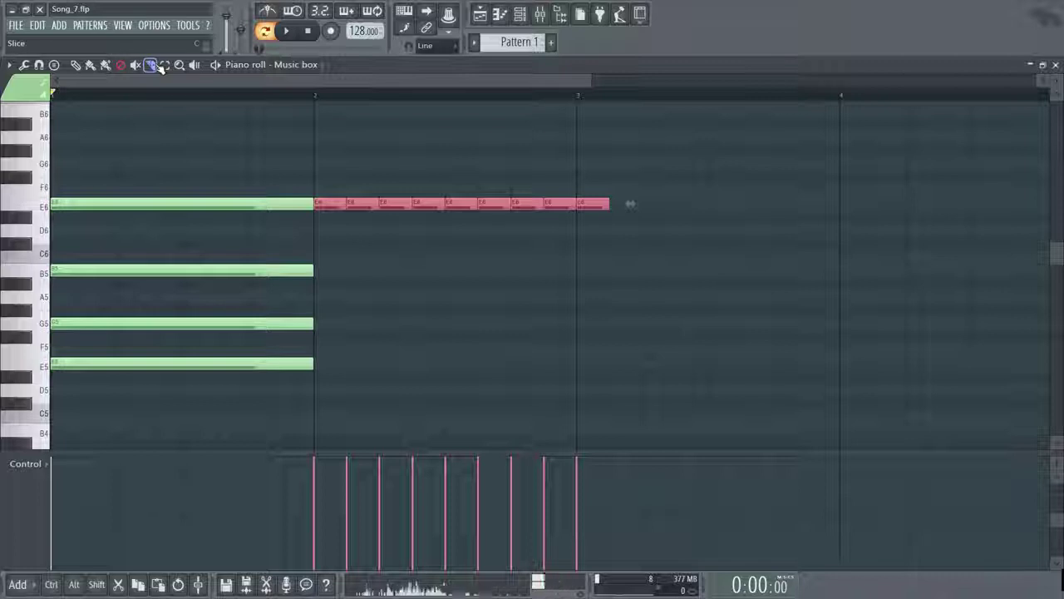
Slice all four notes of the chord vertically at the middle of bar 1
{"action": "left_click", "coordinate": [155, 65]}
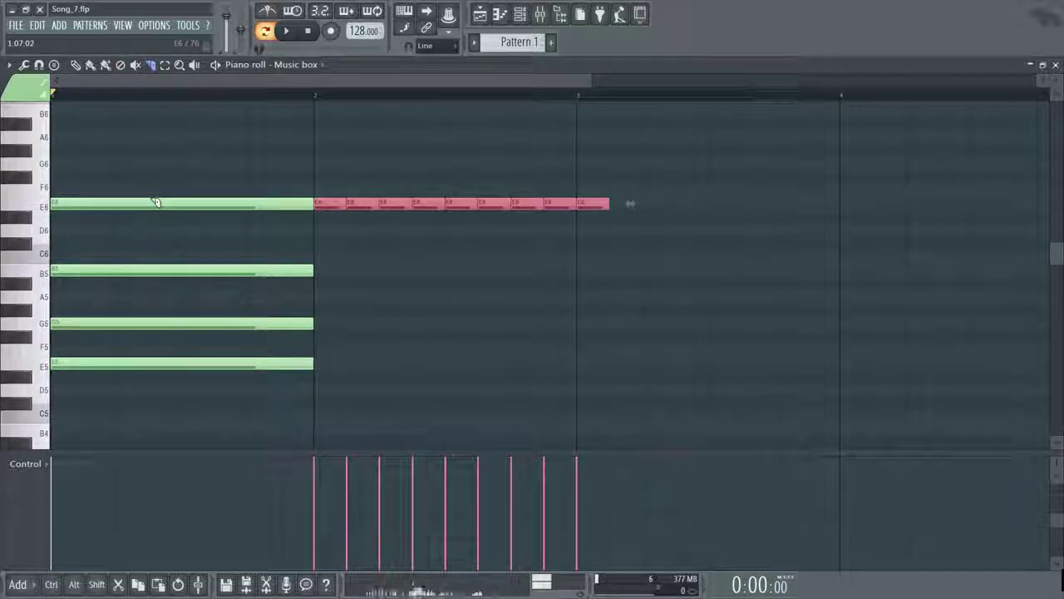
{"action": "left_click_drag", "start_coordinate": [177, 203], "coordinate": [184, 373]}
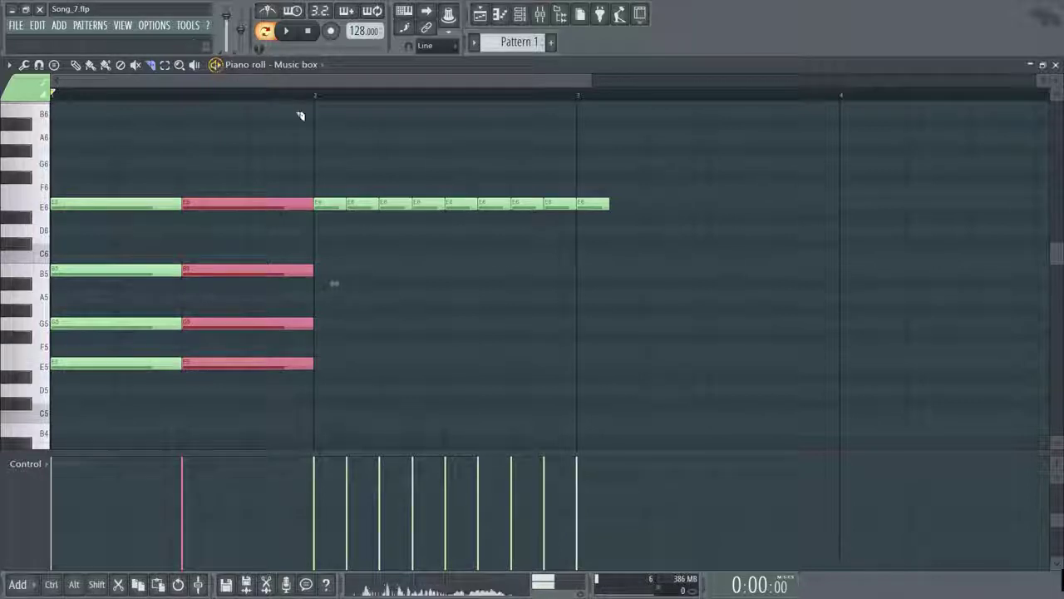
Show the drums group in the channel rack and review the Kick channel's options
{"action": "left_click", "coordinate": [524, 15]}
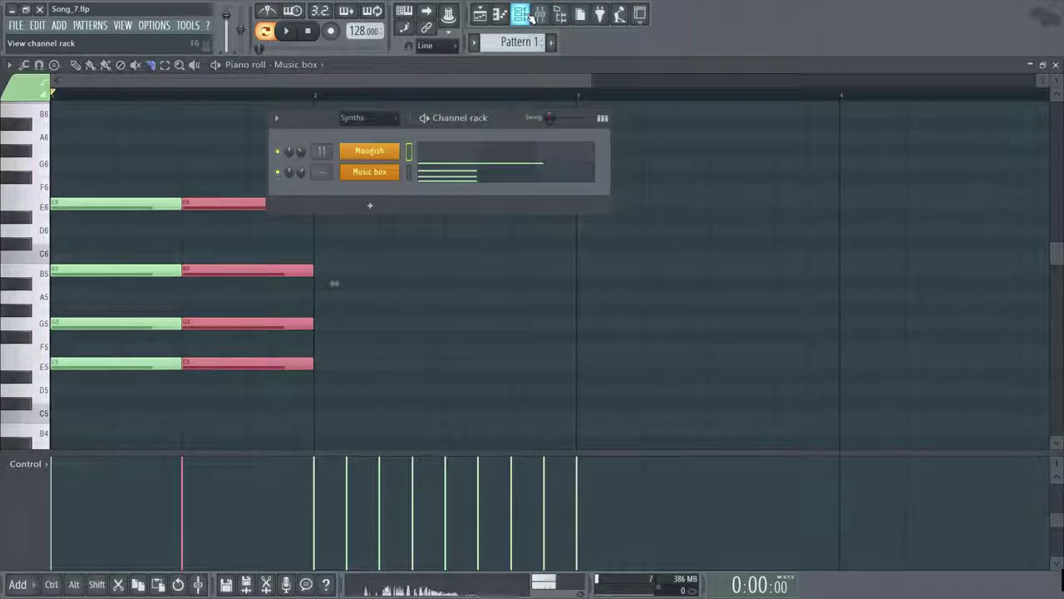
{"action": "left_click", "coordinate": [372, 121]}
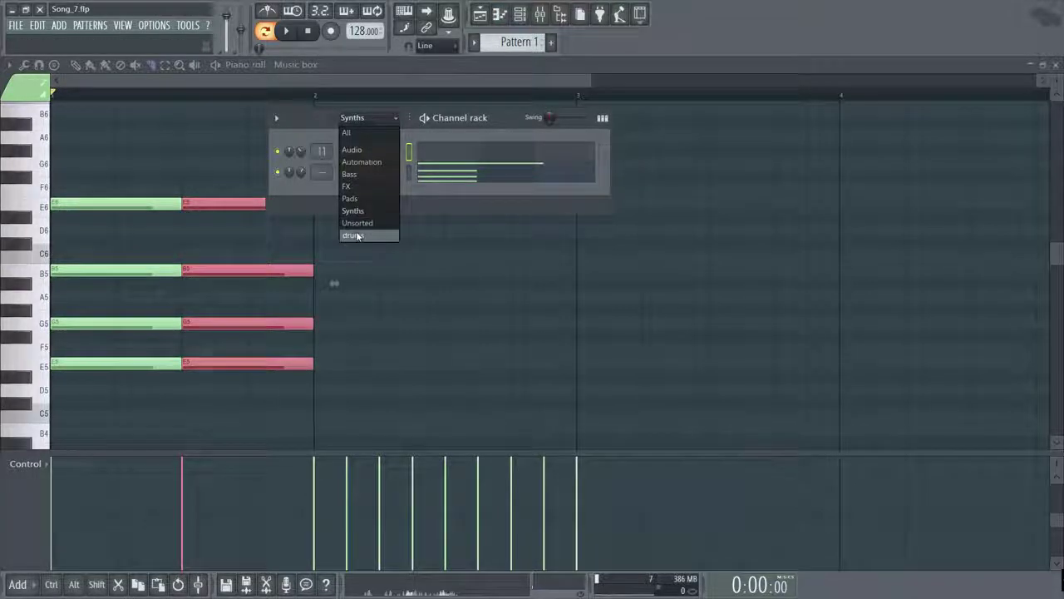
{"action": "left_click", "coordinate": [355, 236]}
{"action": "right_click", "coordinate": [366, 152]}
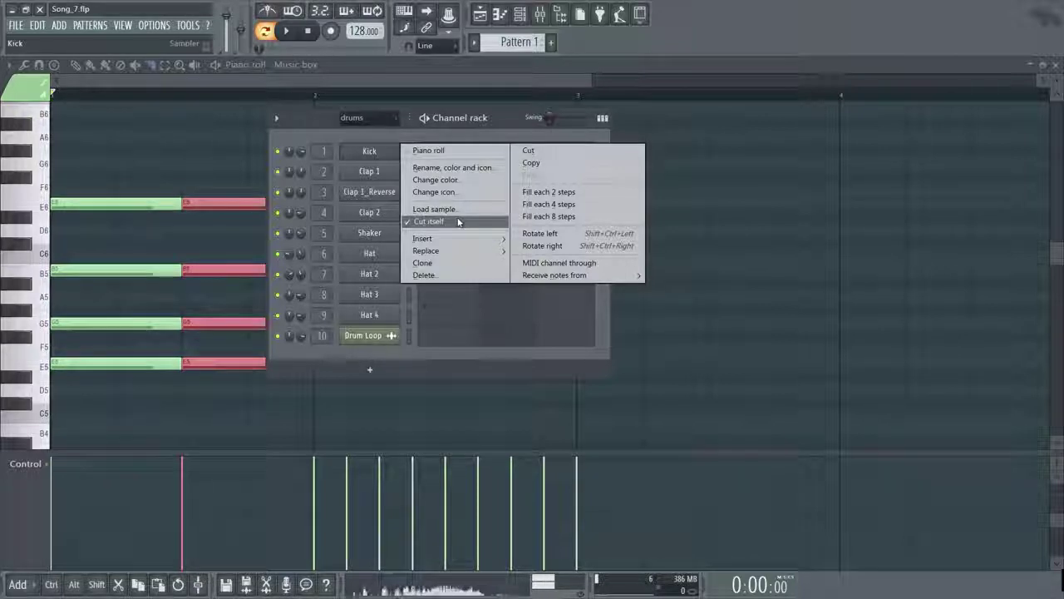
{"action": "left_click", "coordinate": [529, 129]}
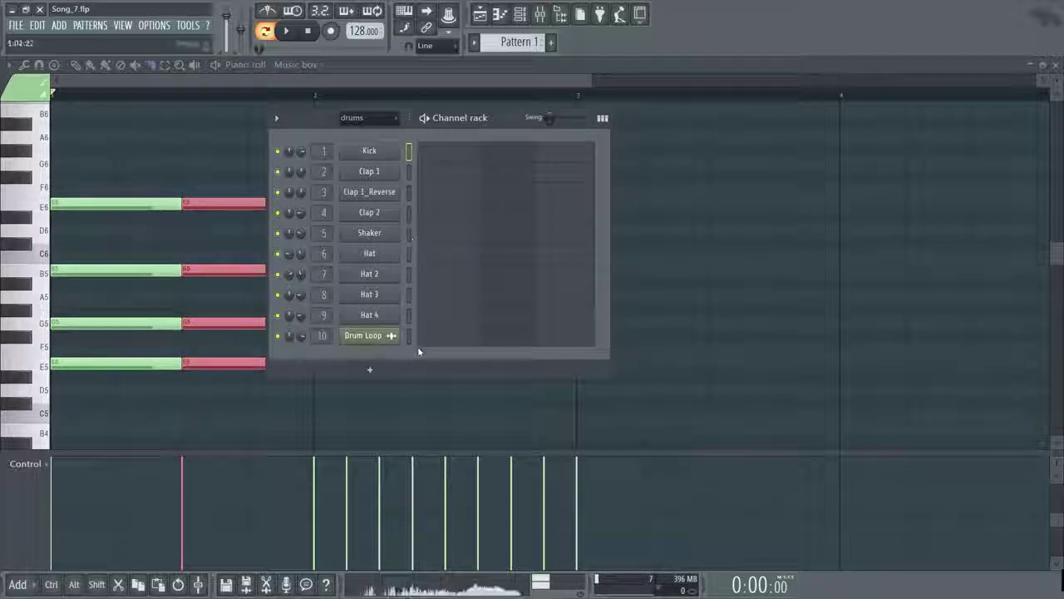
Select the Drum Loop channel and try to move it up within the drums group
{"action": "key", "text": "shift"}
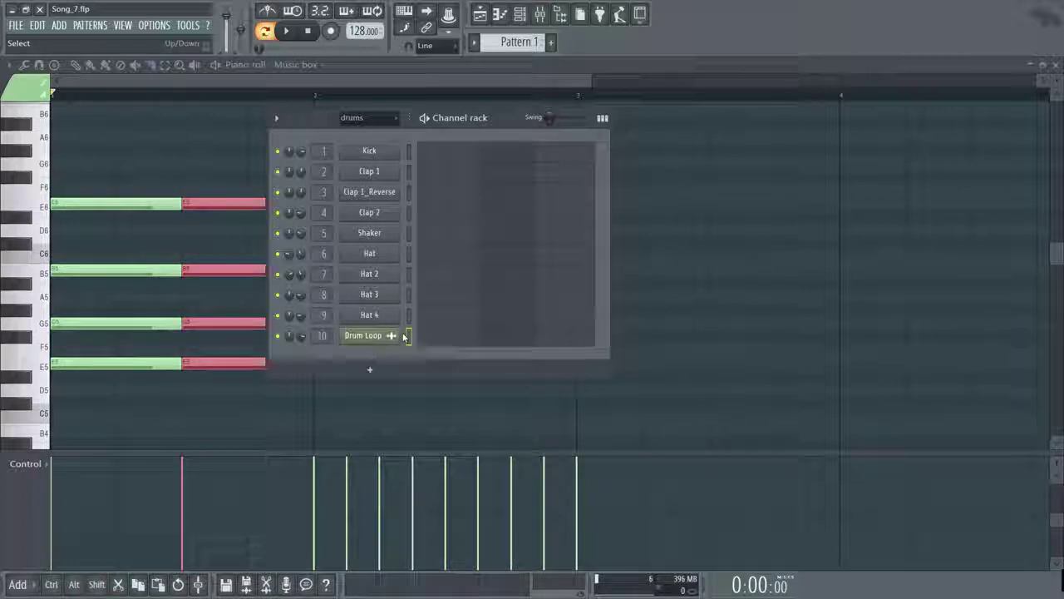
{"action": "key", "text": "shift"}
{"action": "mouse_move", "coordinate": [403, 335]}
{"action": "left_mouse_down"}
{"action": "mouse_move", "coordinate": [392, 313]}
{"action": "mouse_move", "coordinate": [404, 254]}
{"action": "mouse_move", "coordinate": [391, 239]}
{"action": "mouse_move", "coordinate": [395, 332]}
{"action": "mouse_move", "coordinate": [392, 247]}
{"action": "mouse_move", "coordinate": [392, 322]}
{"action": "left_mouse_up"}
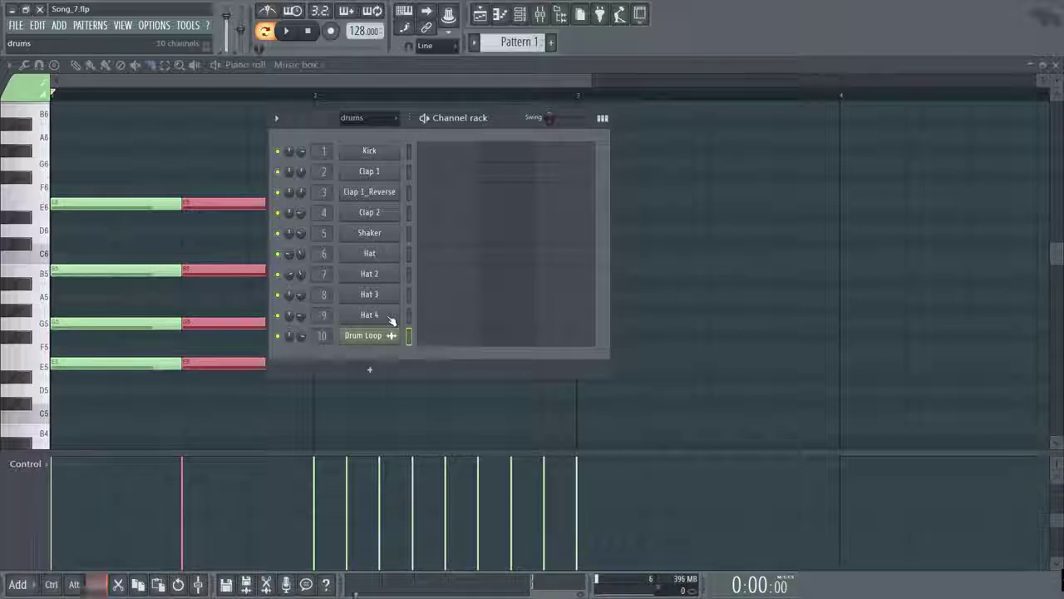